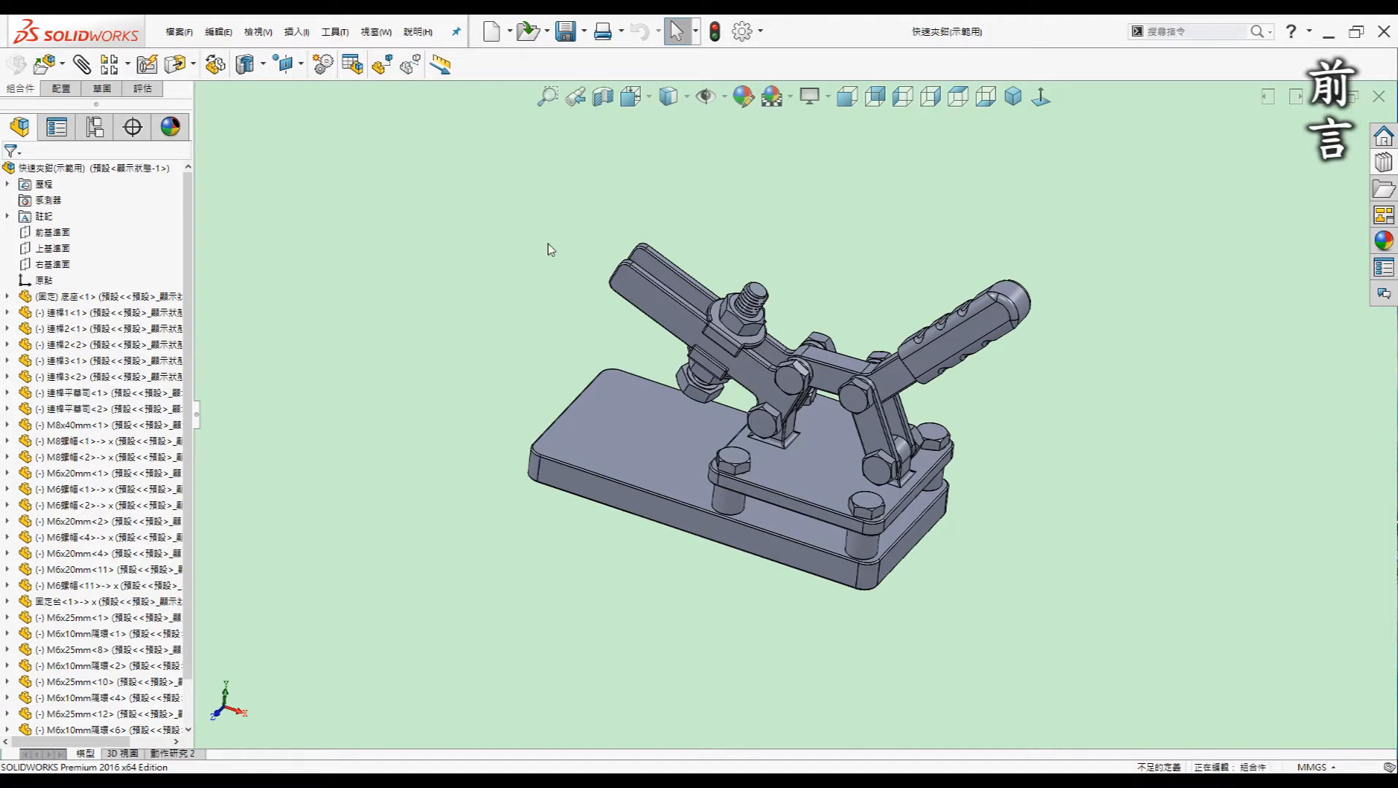
Orbit and zoom around the clamp assembly to inspect it from several angles
{"action": "mouse_move", "coordinate": [1252, 463]}
{"action": "middle_mouse_down"}
{"action": "mouse_move", "coordinate": [1261, 476]}
{"action": "mouse_move", "coordinate": [1279, 467]}
{"action": "middle_mouse_up"}
{"action": "middle_click_drag", "start_coordinate": [584, 433], "coordinate": [547, 426]}
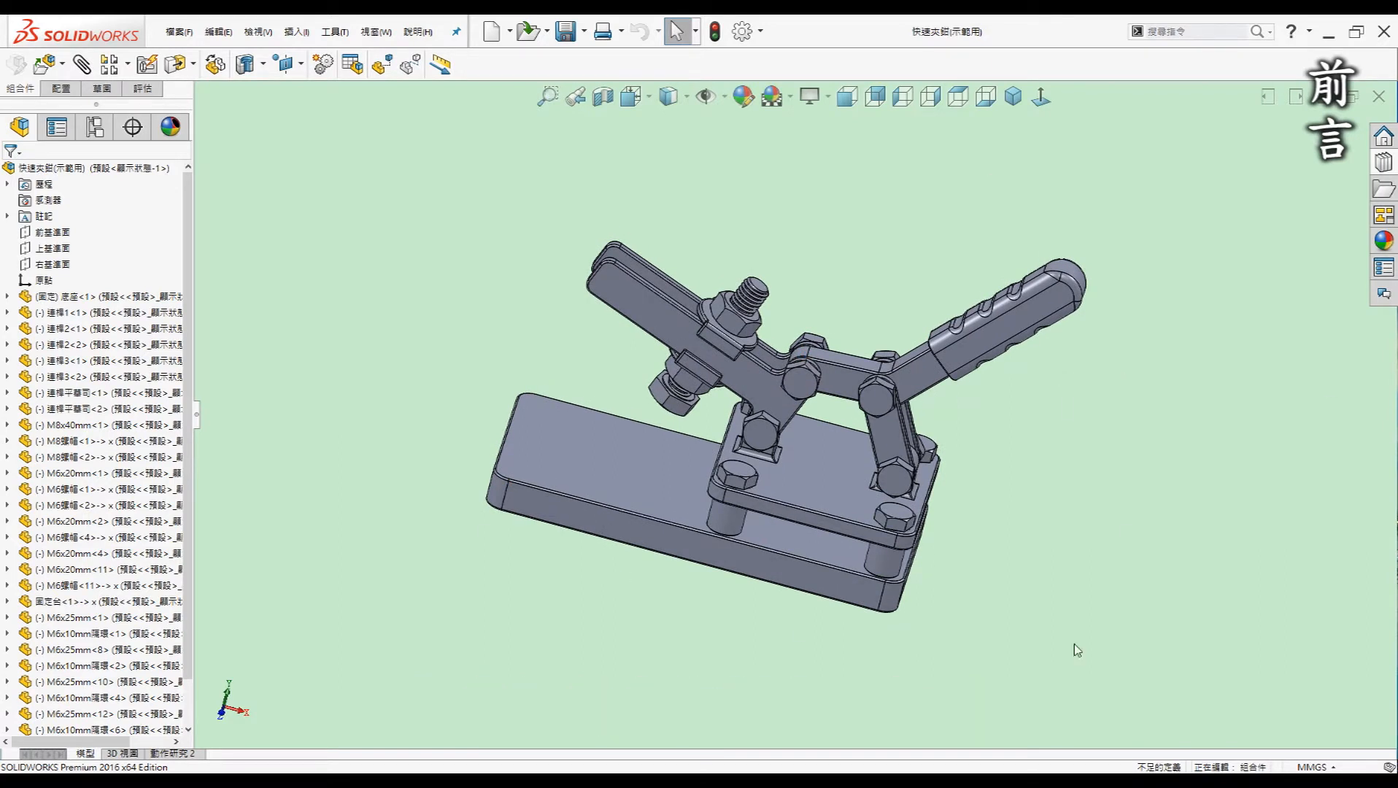
{"action": "middle_click_drag", "start_coordinate": [1171, 482], "coordinate": [1018, 490]}
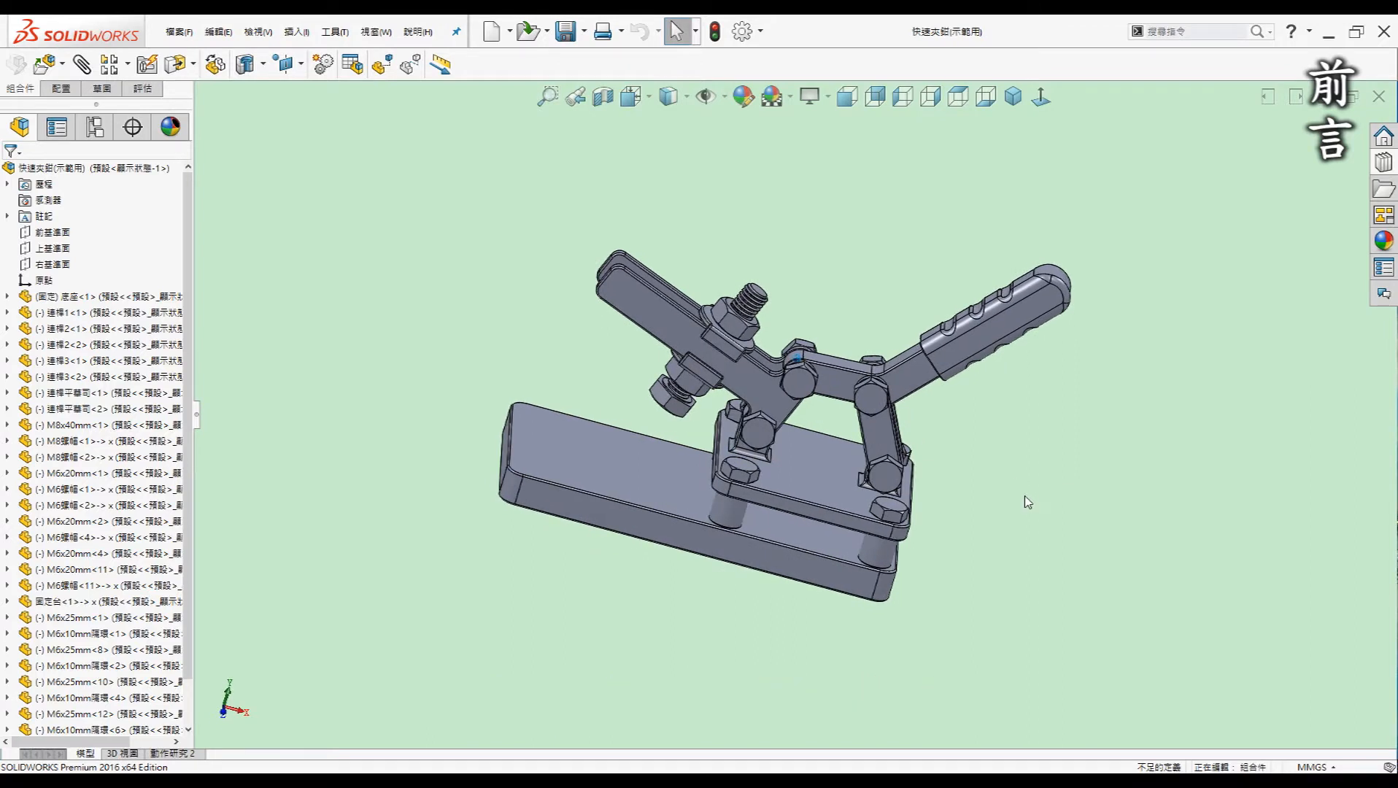
{"action": "middle_click_drag", "start_coordinate": [675, 531], "coordinate": [425, 303]}
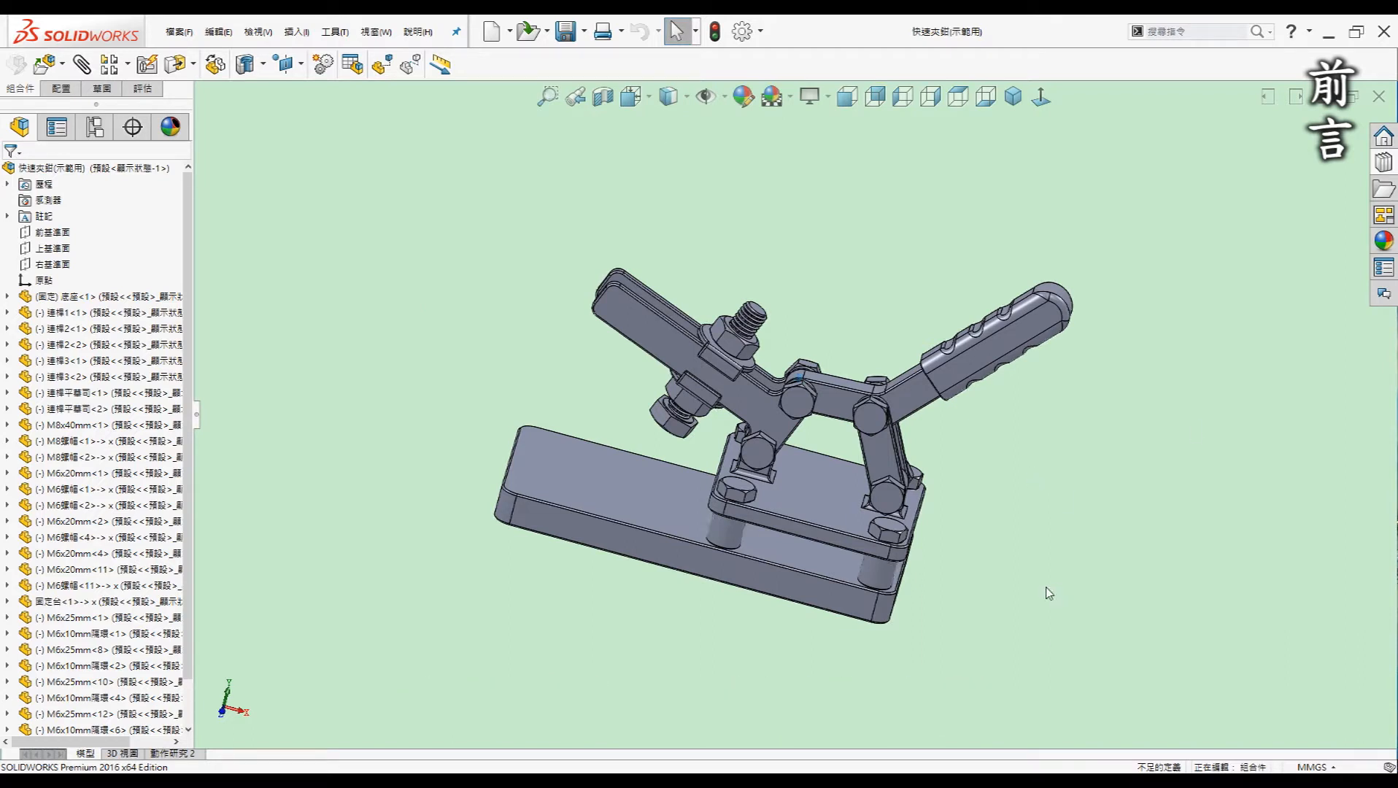
{"action": "middle_click_drag", "start_coordinate": [1046, 588], "coordinate": [1043, 590]}
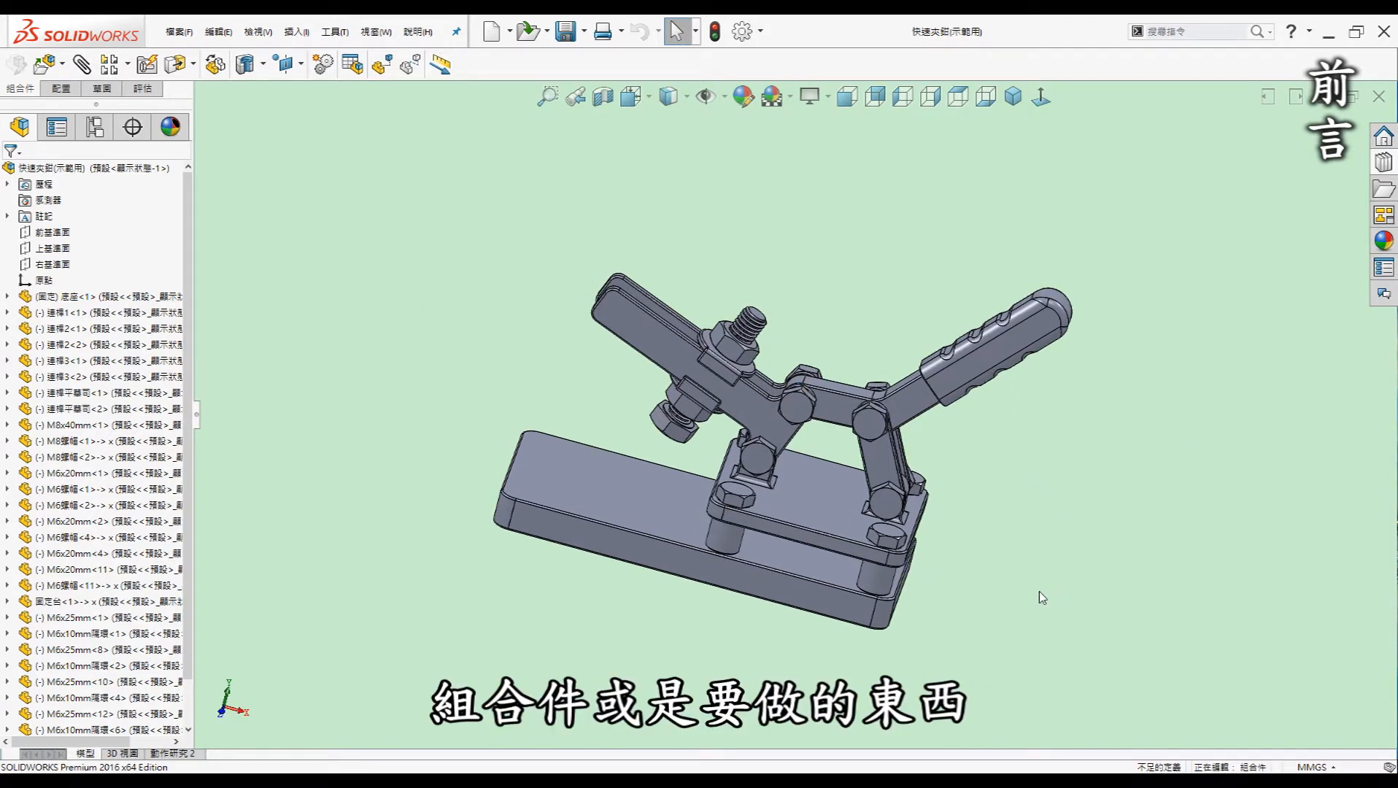
{"action": "middle_click_drag", "start_coordinate": [1142, 451], "coordinate": [1142, 469]}
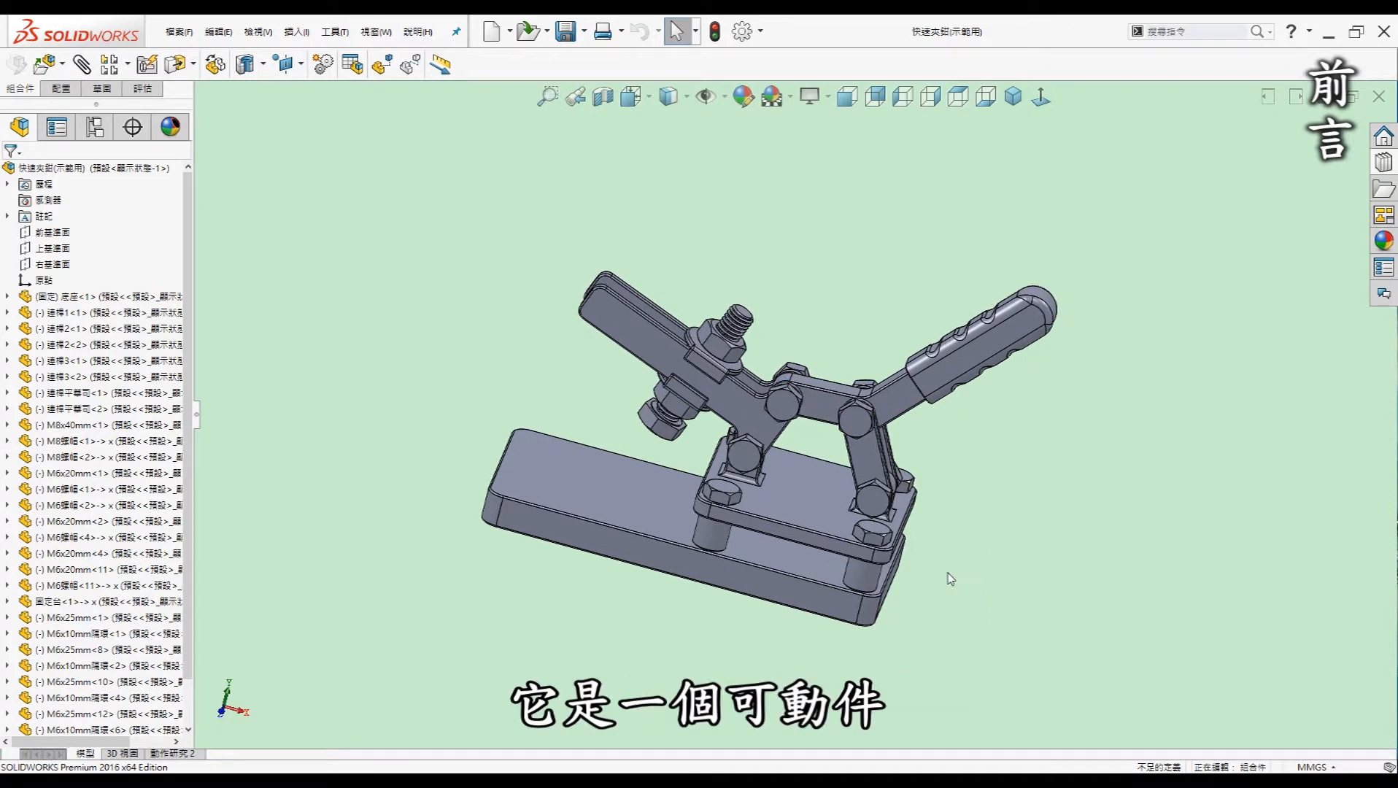
{"action": "middle_click_drag", "start_coordinate": [944, 564], "coordinate": [915, 561]}
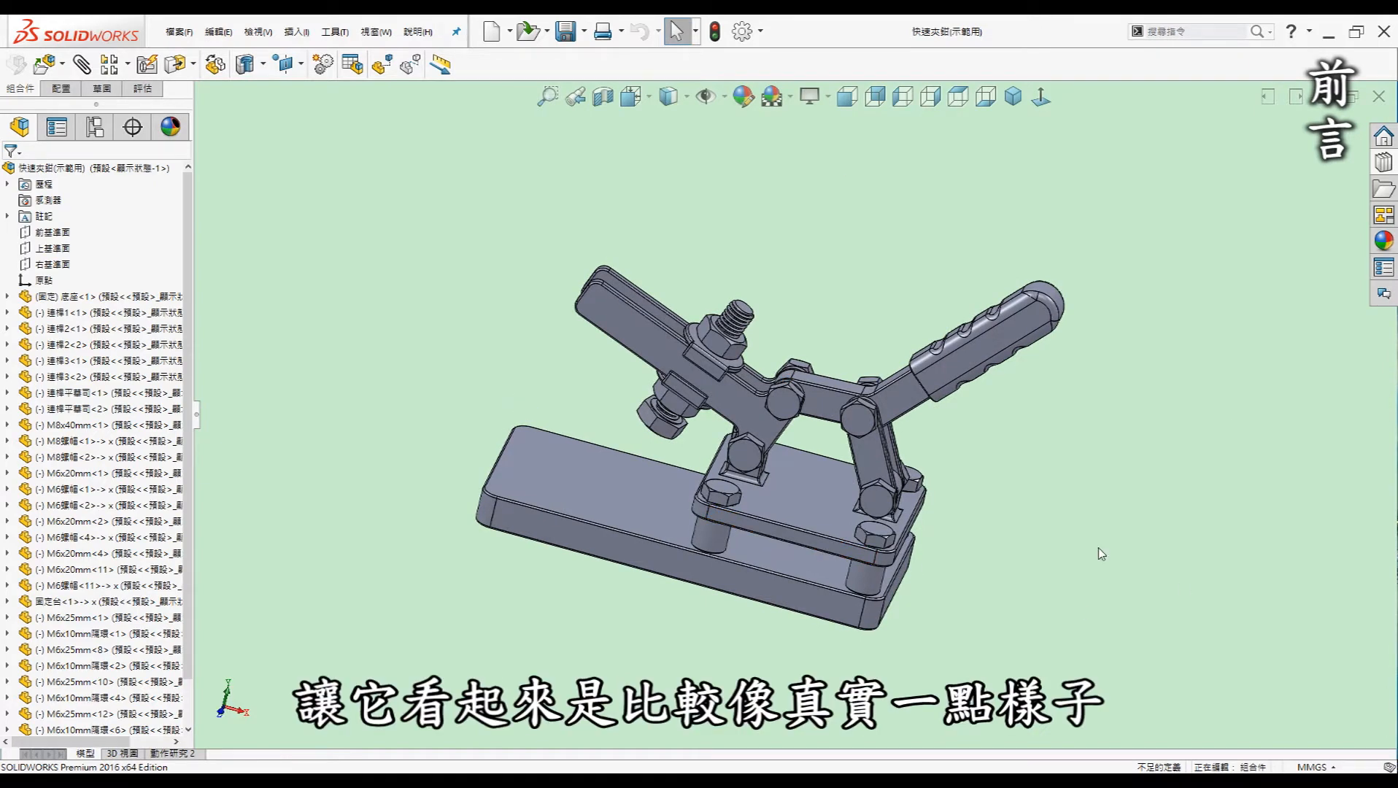
{"action": "middle_click_drag", "start_coordinate": [970, 615], "coordinate": [952, 615]}
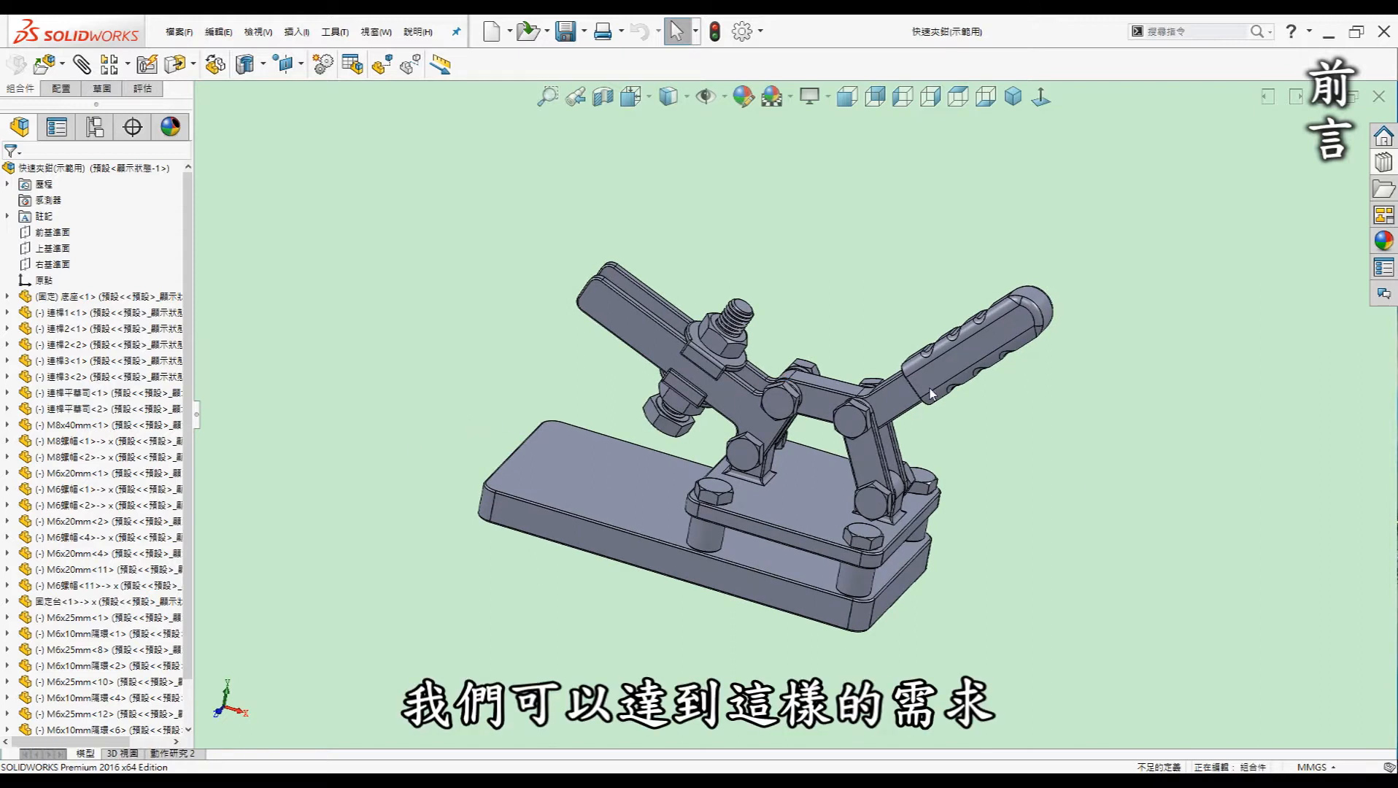
{"action": "middle_click_drag", "start_coordinate": [672, 648], "coordinate": [668, 648]}
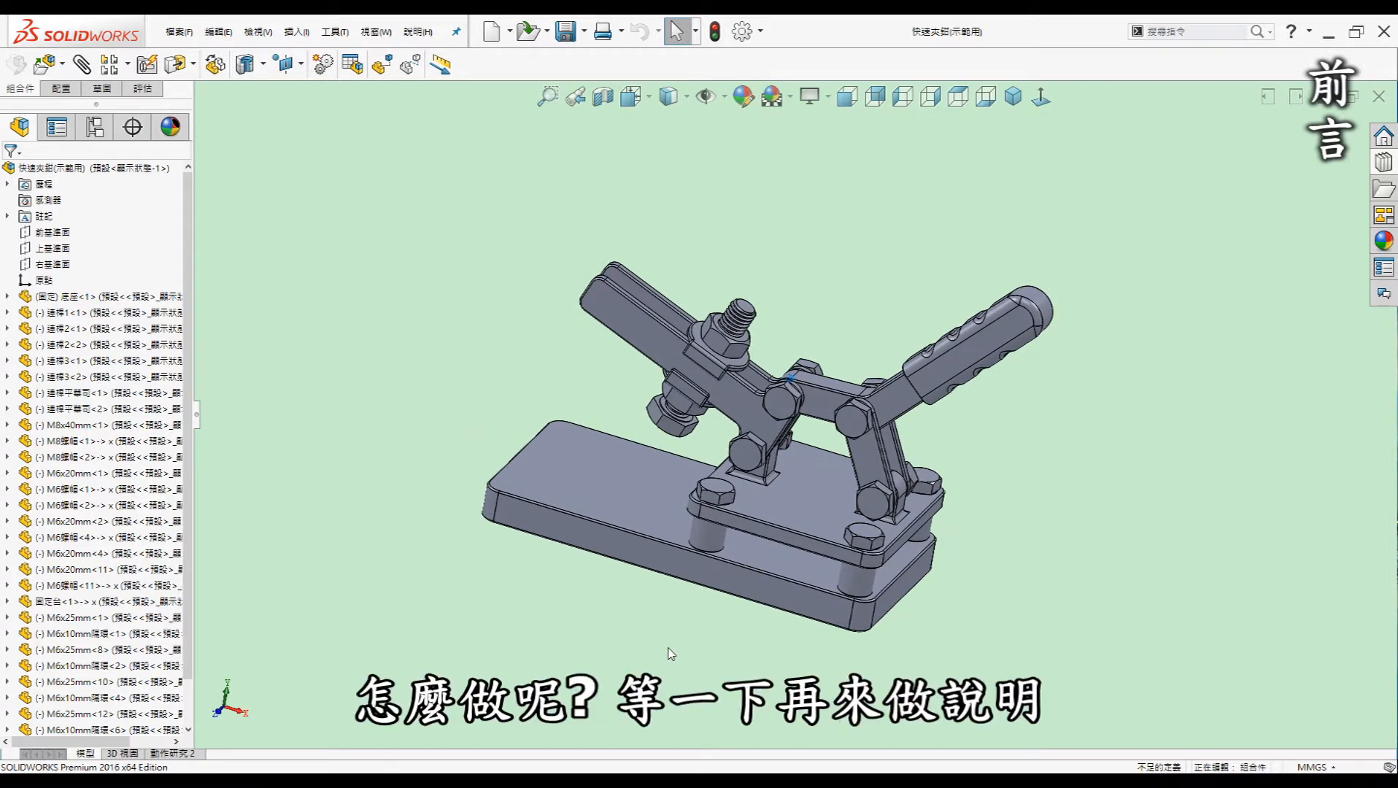
{"action": "scroll", "coordinate": [668, 648], "scroll_direction": "up", "scroll_amount": 2}
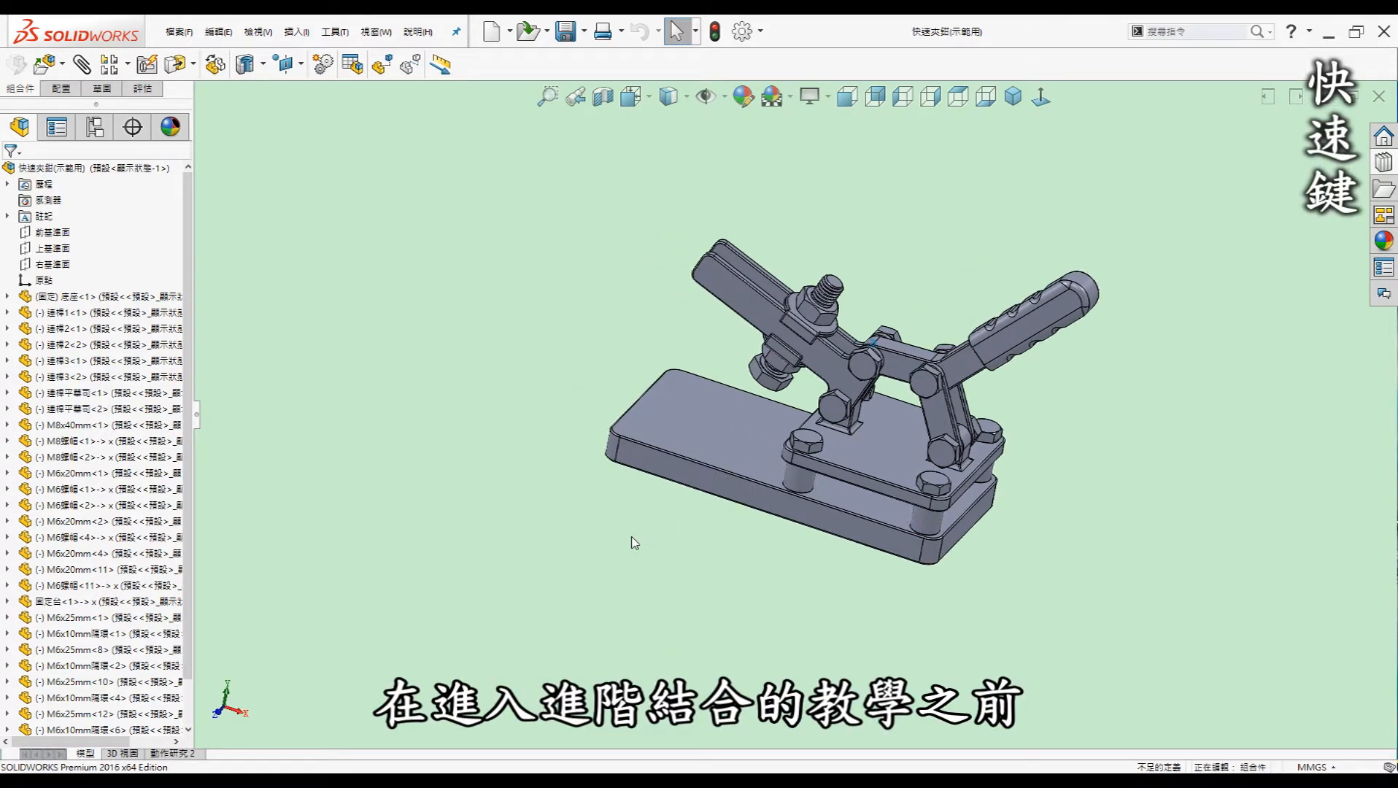
{"action": "middle_click_drag", "start_coordinate": [649, 547], "coordinate": [654, 558]}
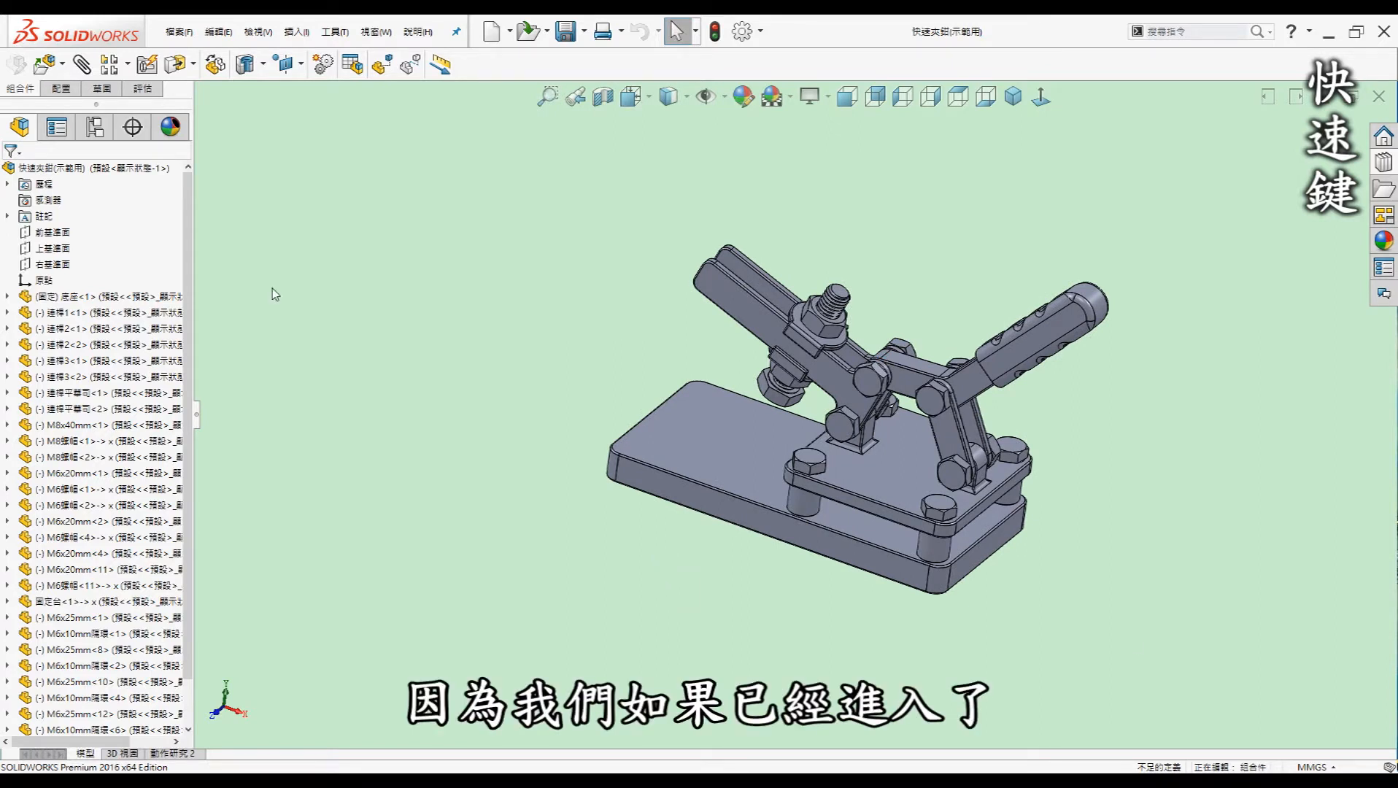
{"action": "middle_click_drag", "start_coordinate": [688, 614], "coordinate": [693, 620]}
{"action": "middle_click_drag", "start_coordinate": [579, 379], "coordinate": [580, 388]}
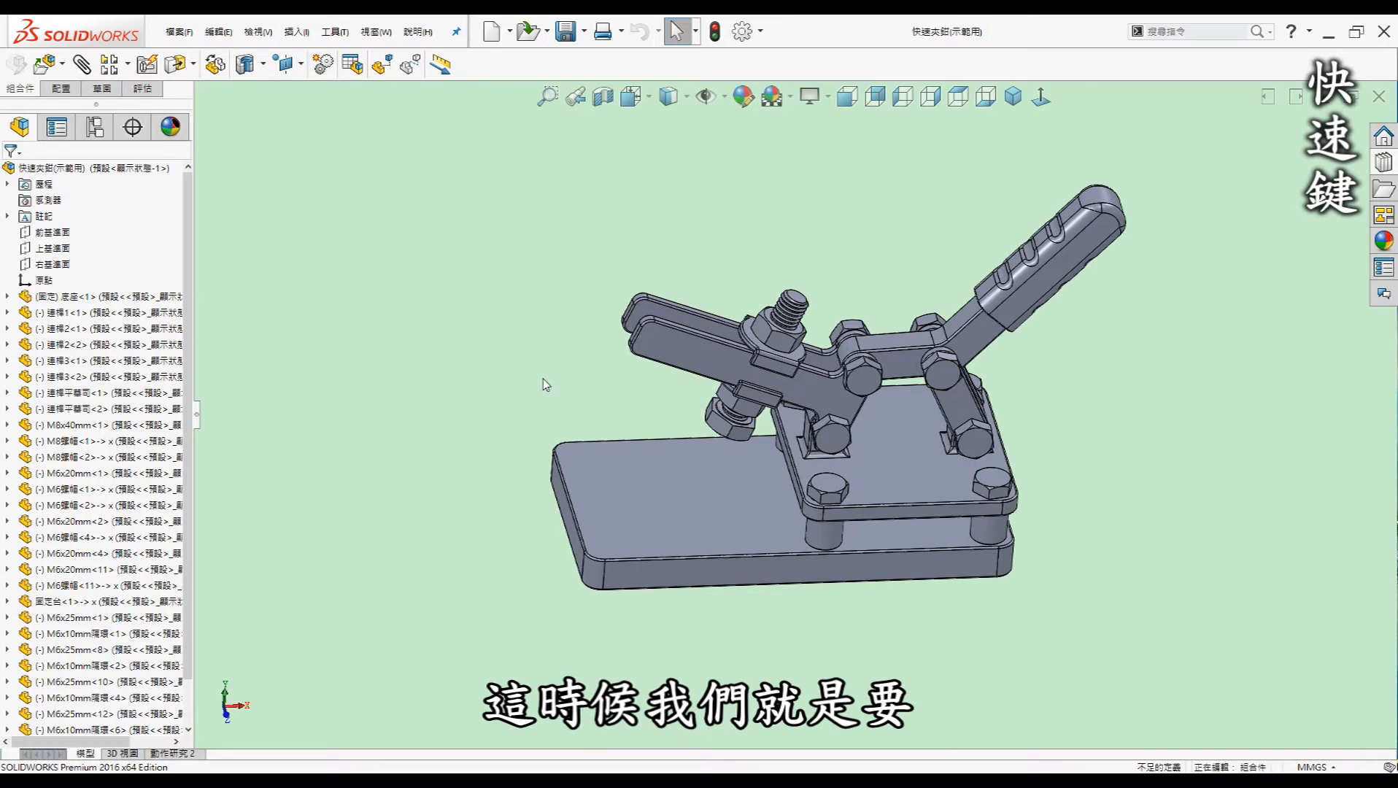
{"action": "middle_click_drag", "start_coordinate": [542, 378], "coordinate": [510, 447]}
{"action": "middle_click_drag", "start_coordinate": [816, 556], "coordinate": [663, 506]}
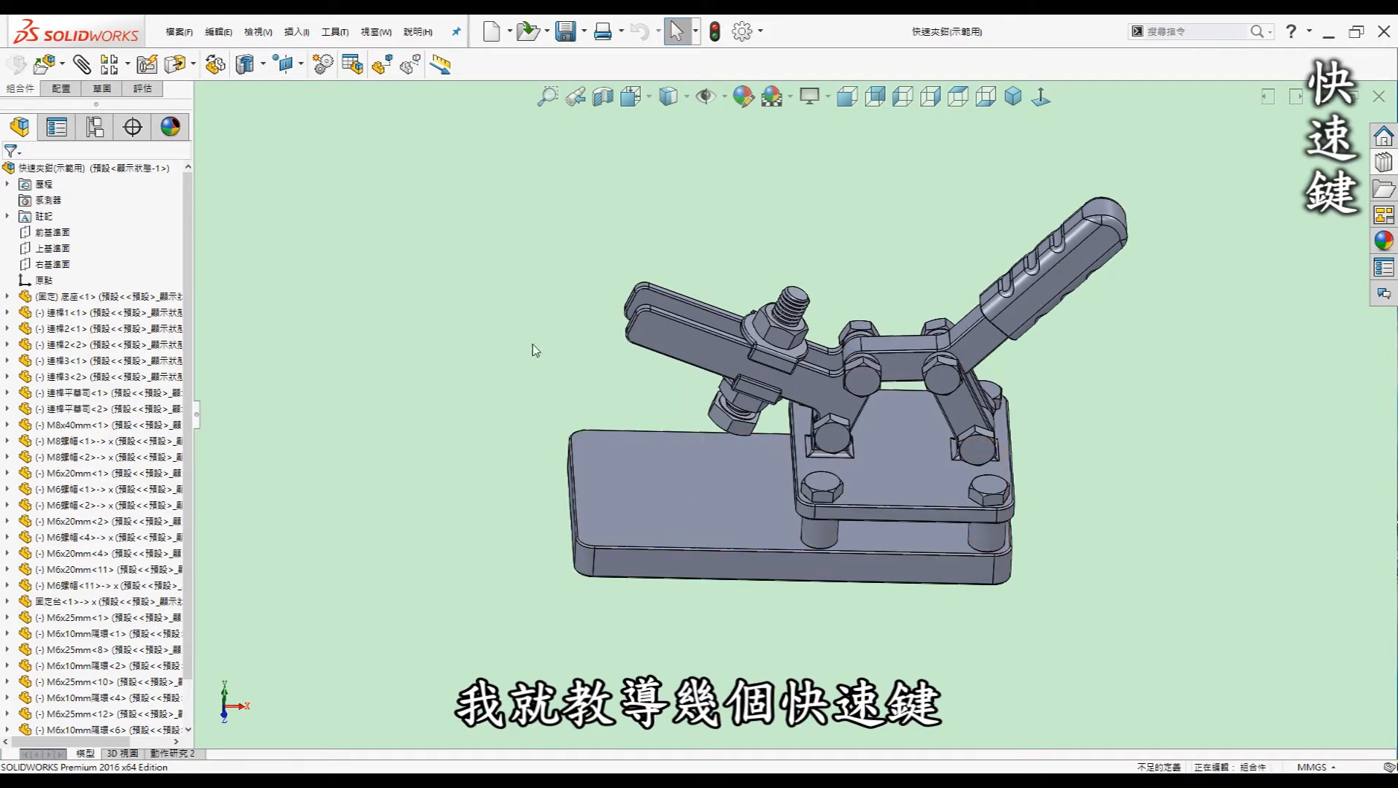
{"action": "middle_click_drag", "start_coordinate": [588, 581], "coordinate": [558, 577]}
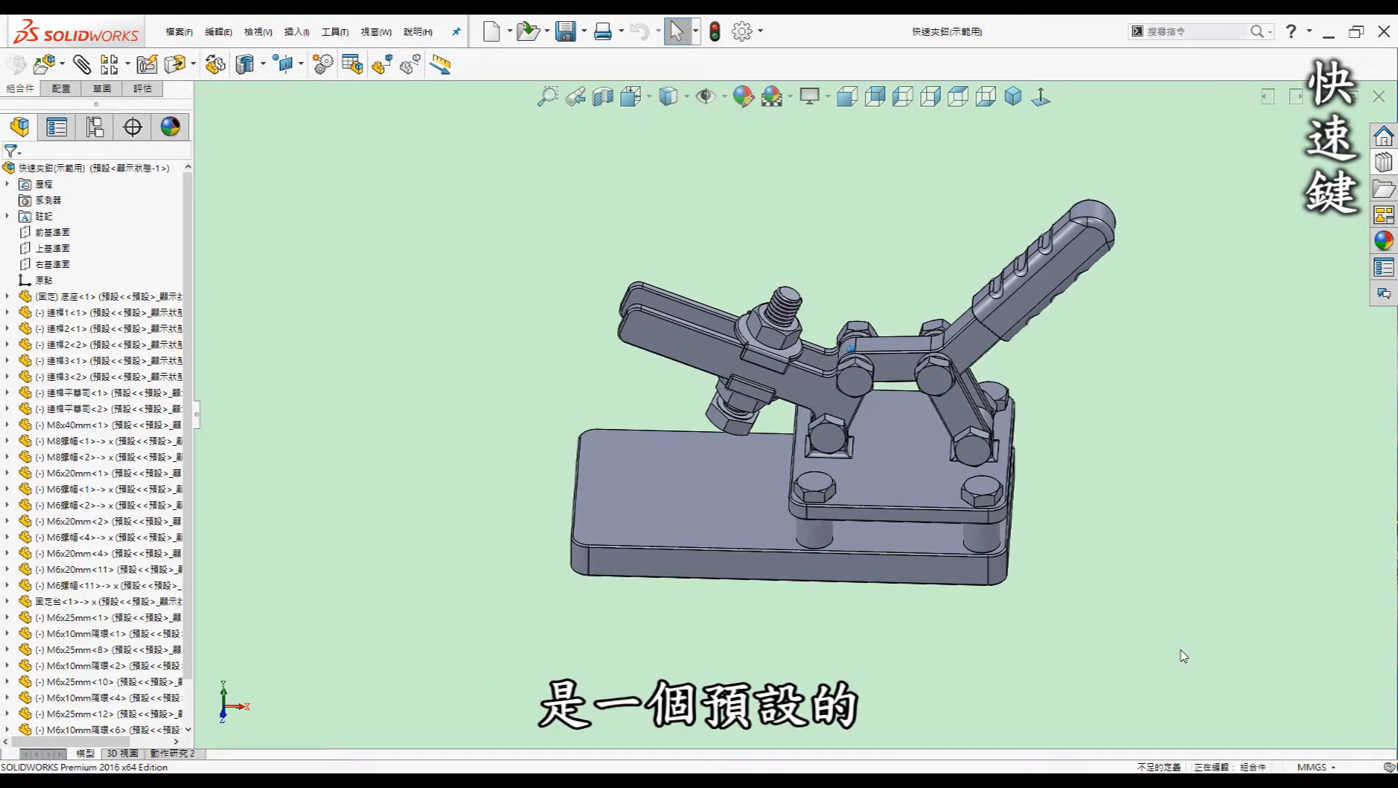
{"action": "middle_click_drag", "start_coordinate": [501, 338], "coordinate": [520, 339]}
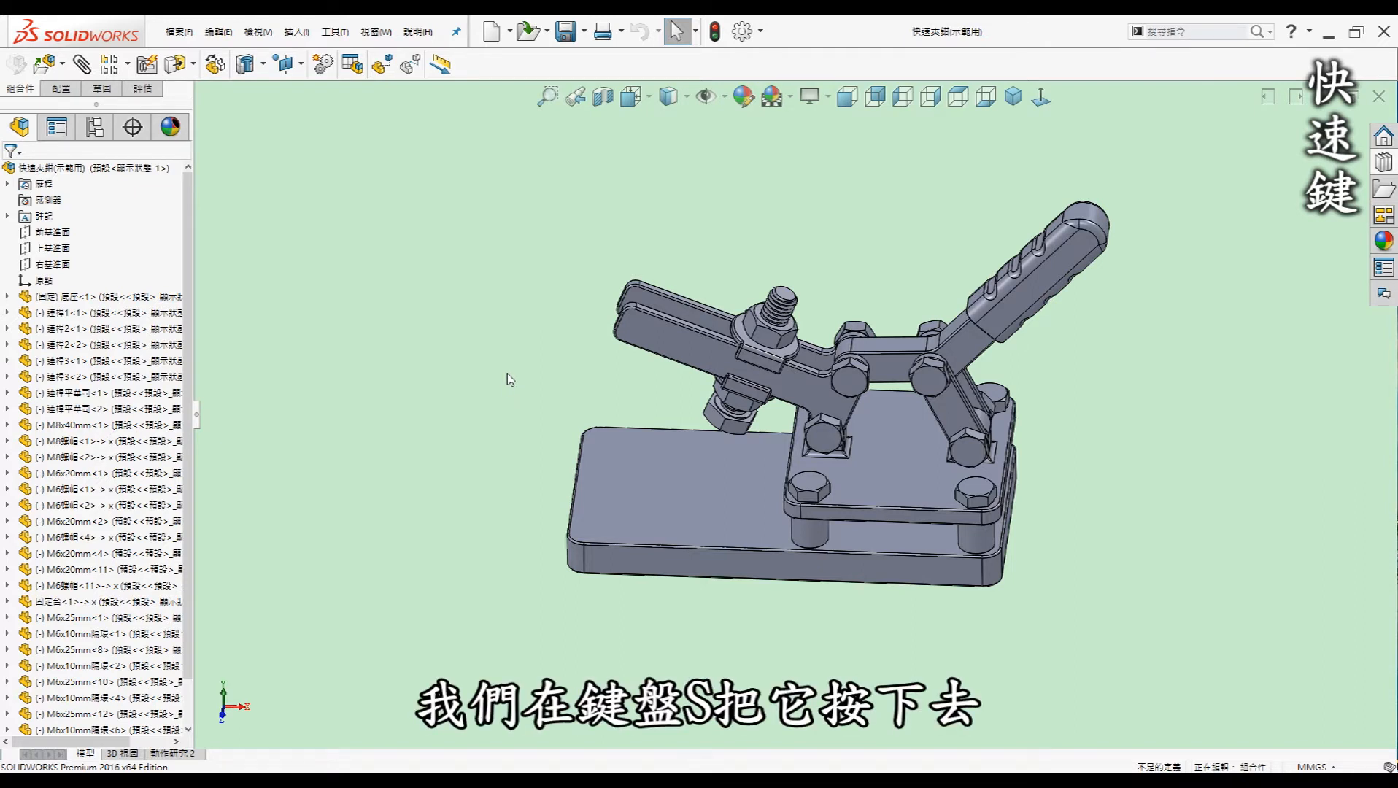
Show the S shortcut bar at the model several times, then open and cancel the Mate command
{"action": "key", "text": "s"}
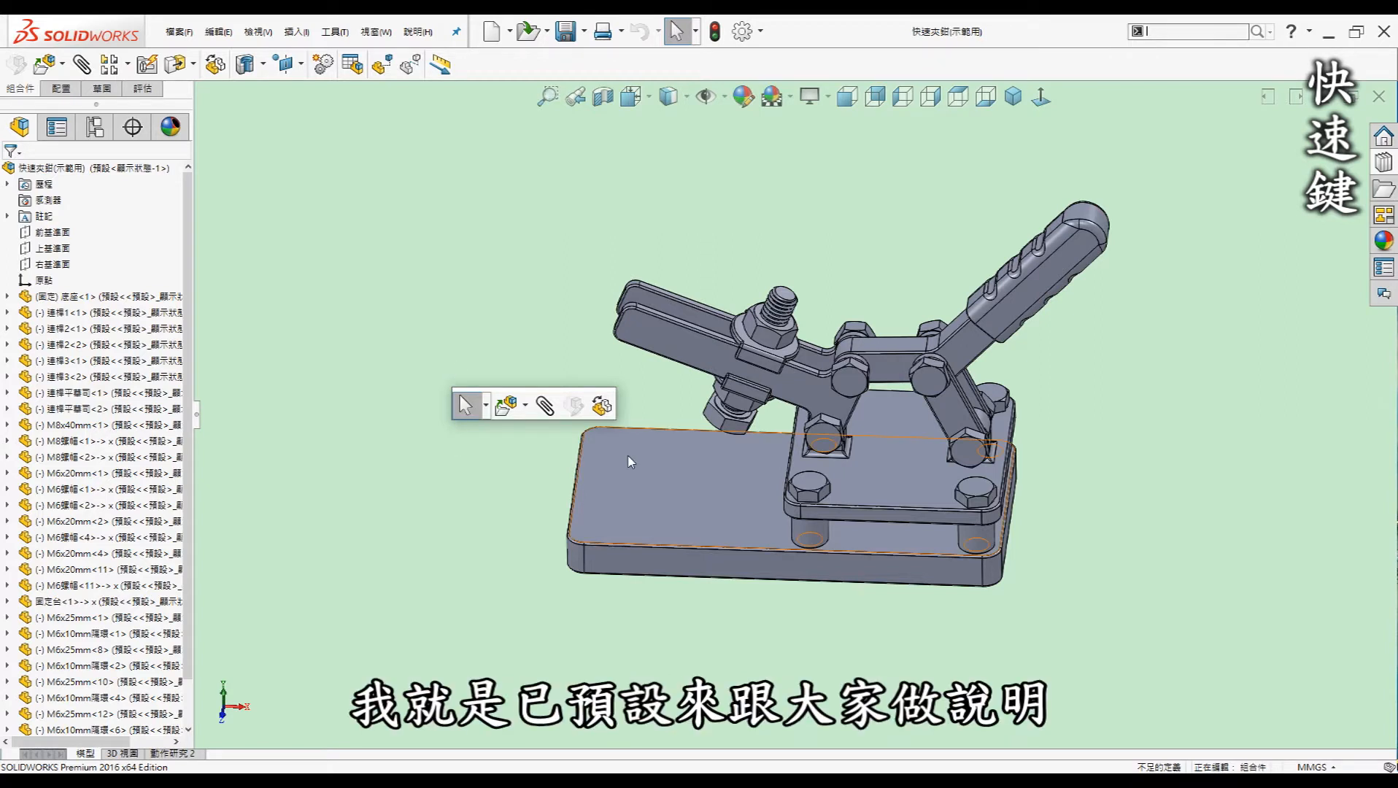
{"action": "left_click", "coordinate": [460, 272]}
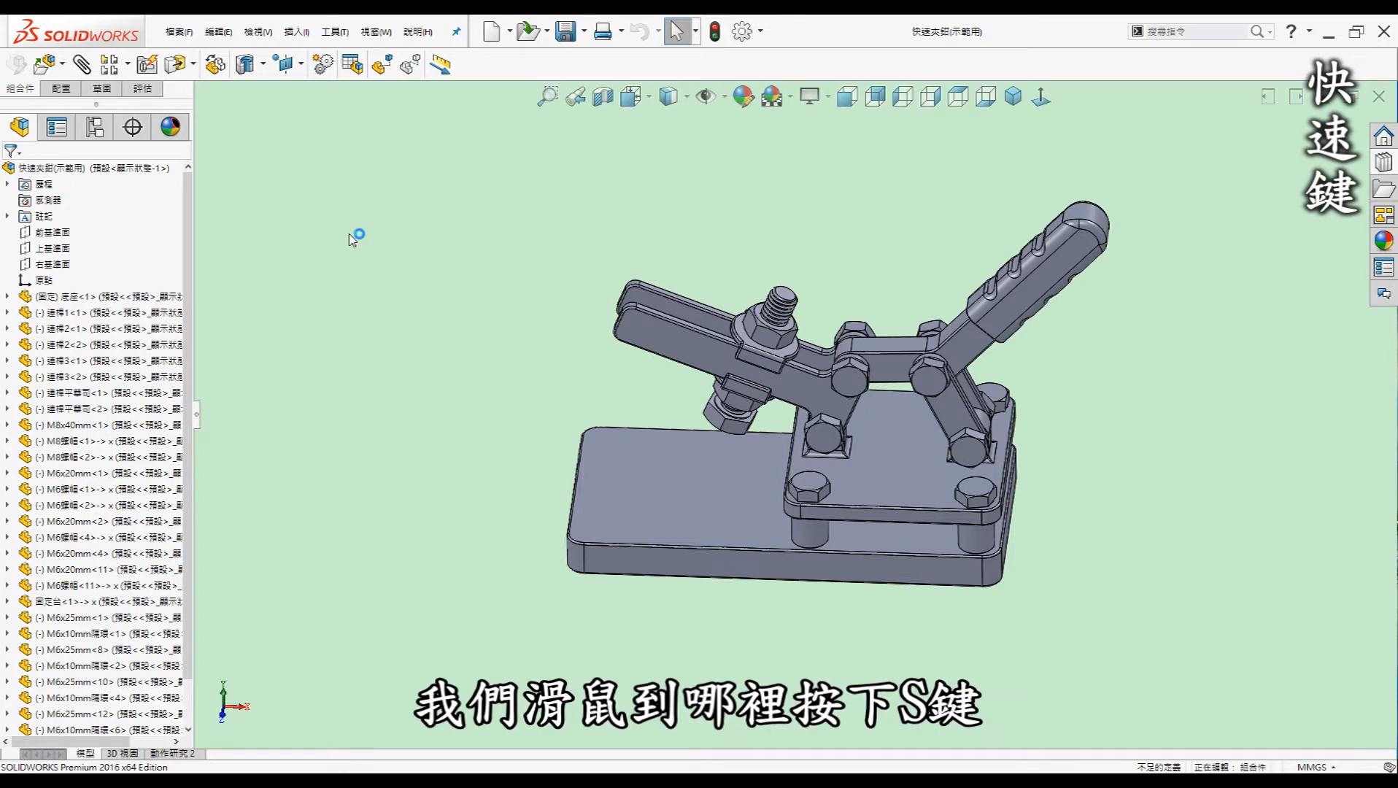
{"action": "key", "text": "s"}
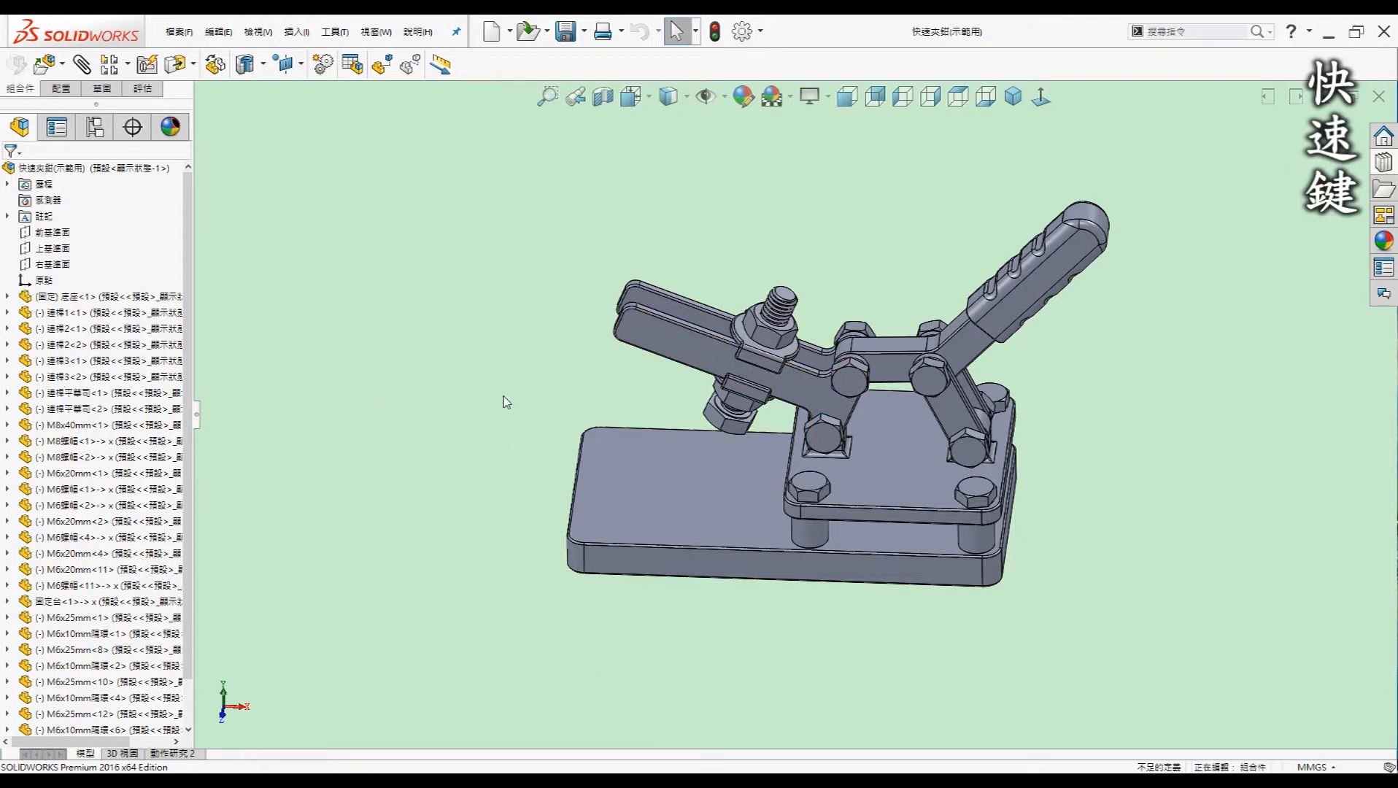
{"action": "key", "text": "s"}
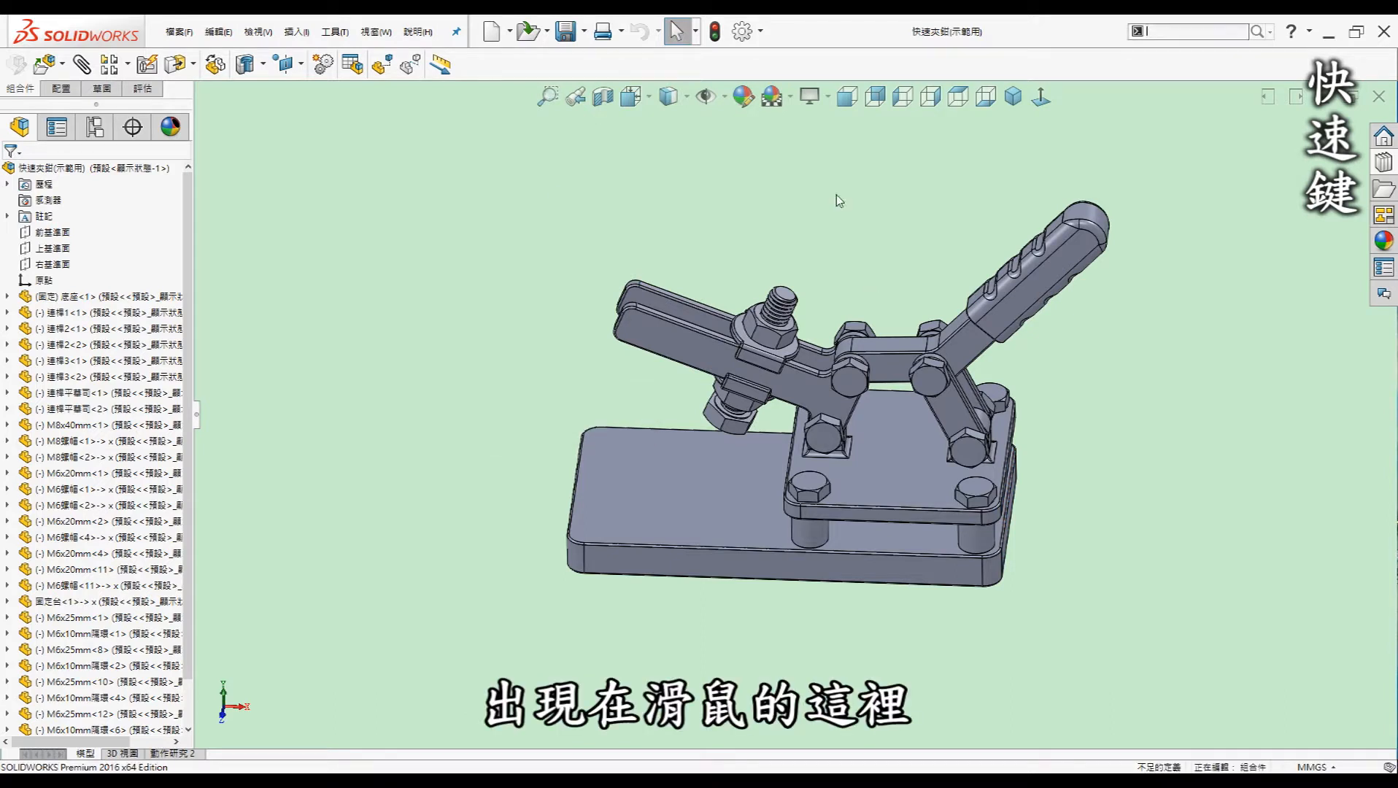
{"action": "key", "text": "s"}
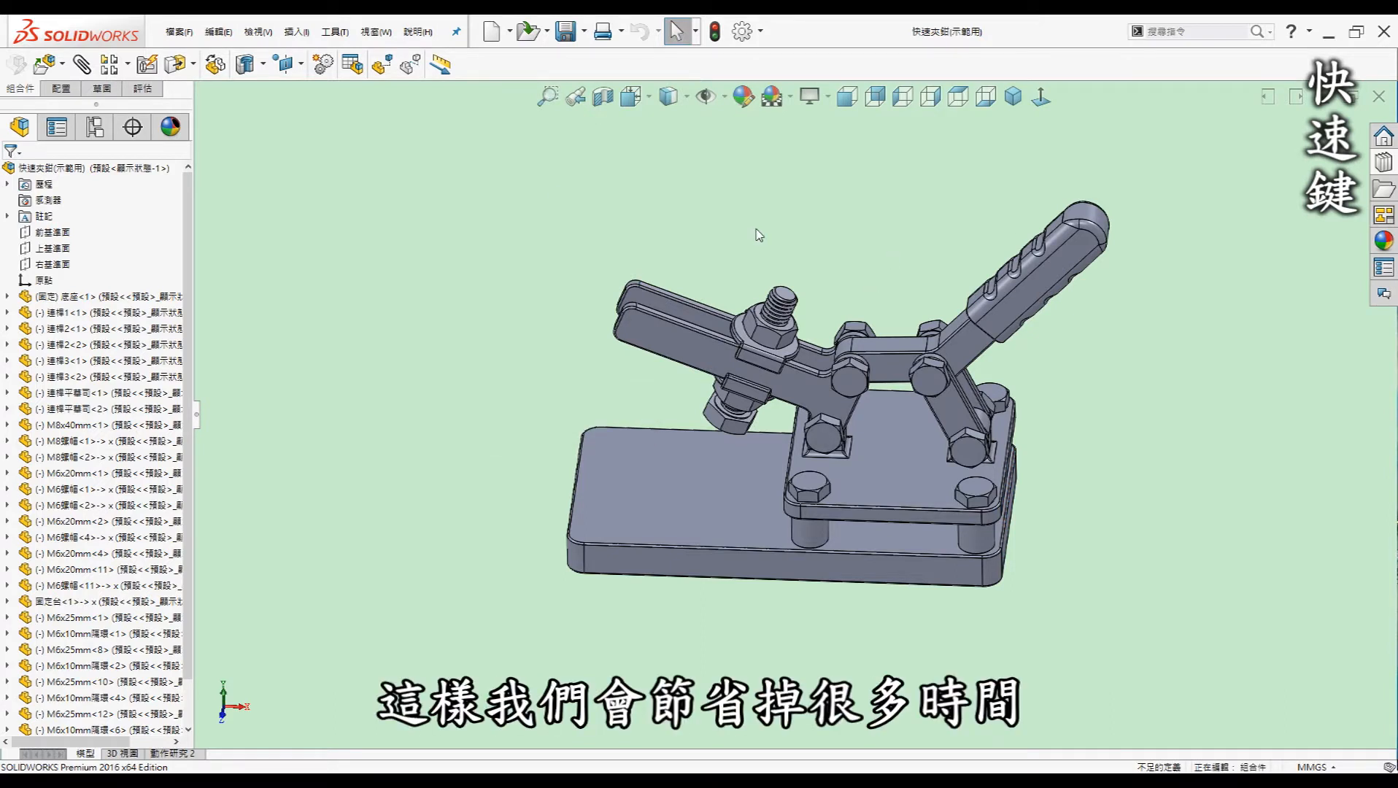
{"action": "key", "text": "s"}
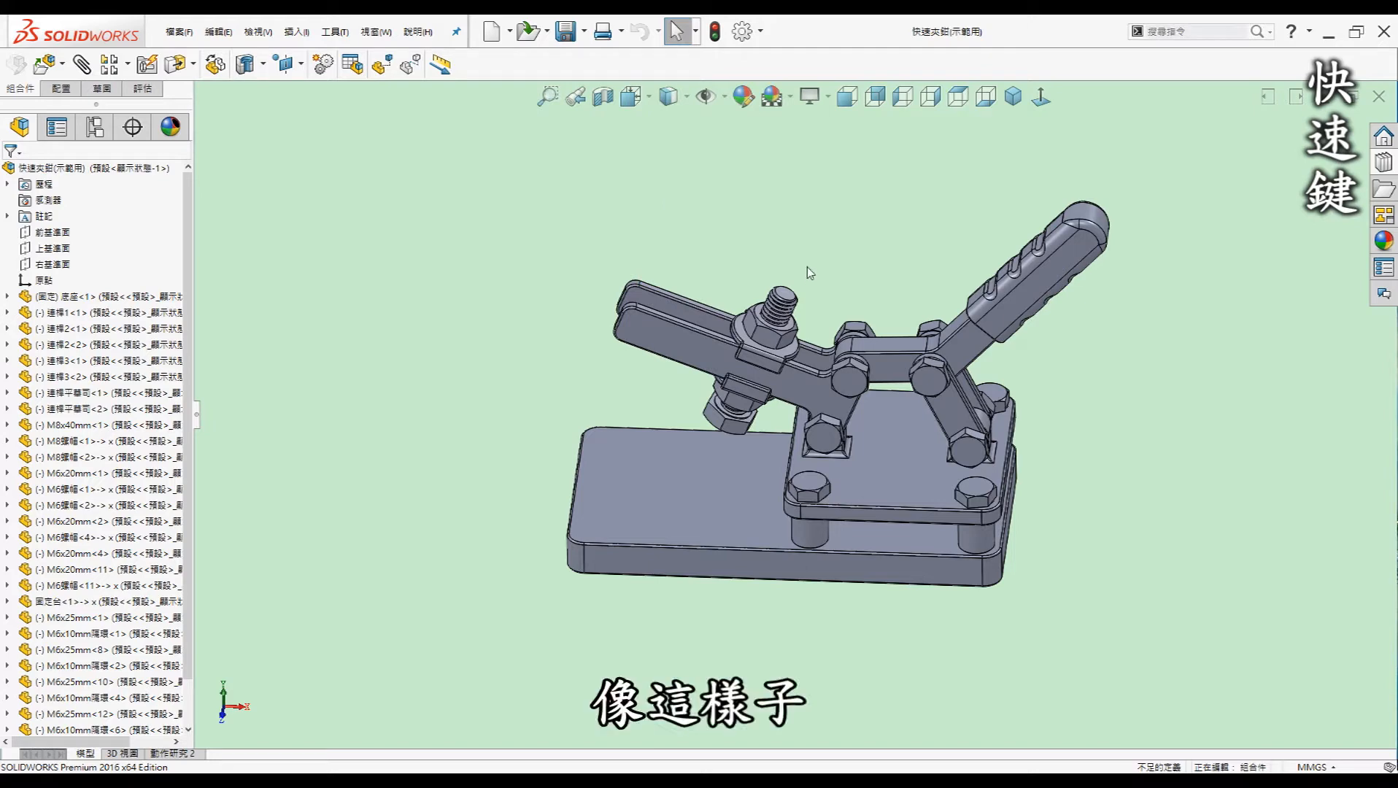
{"action": "key", "text": "m"}
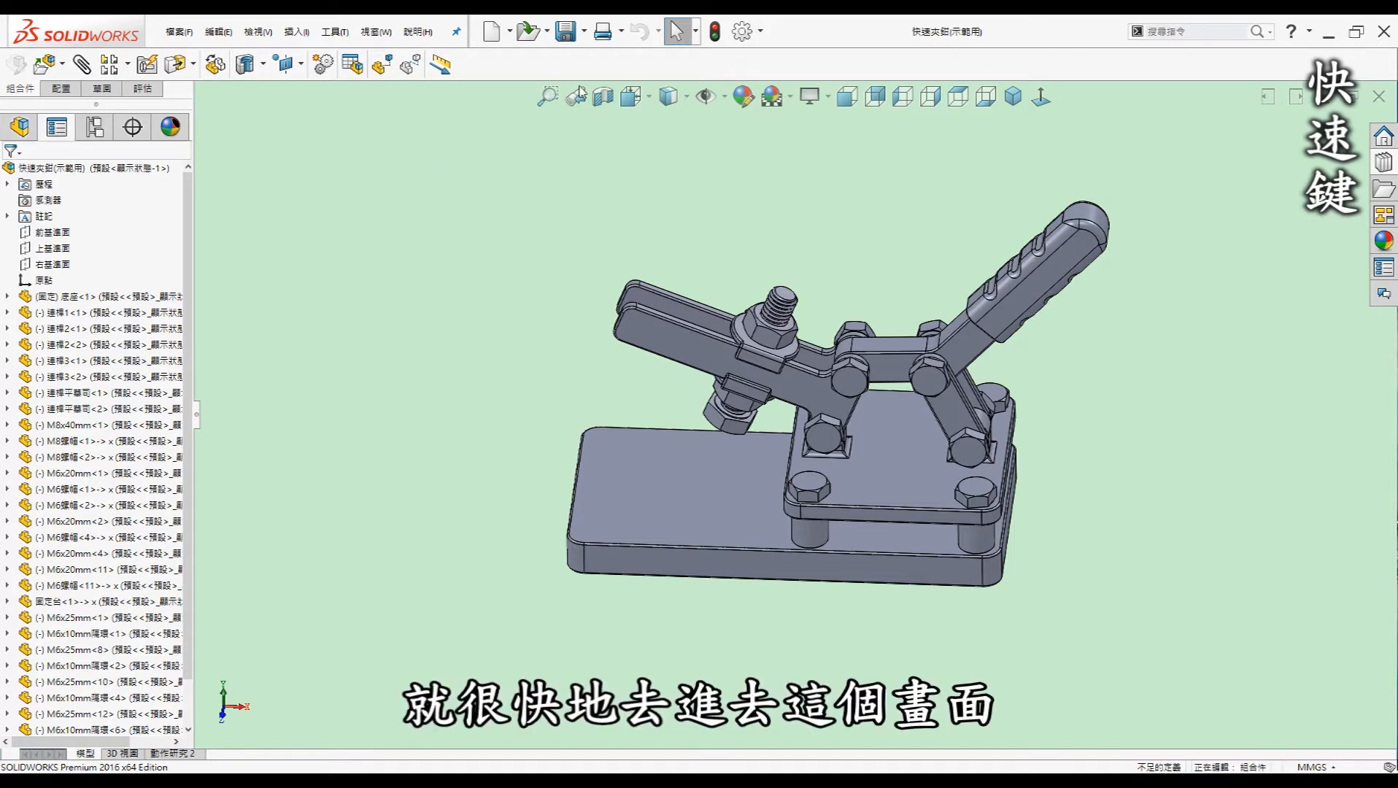
{"action": "key", "text": "Escape"}
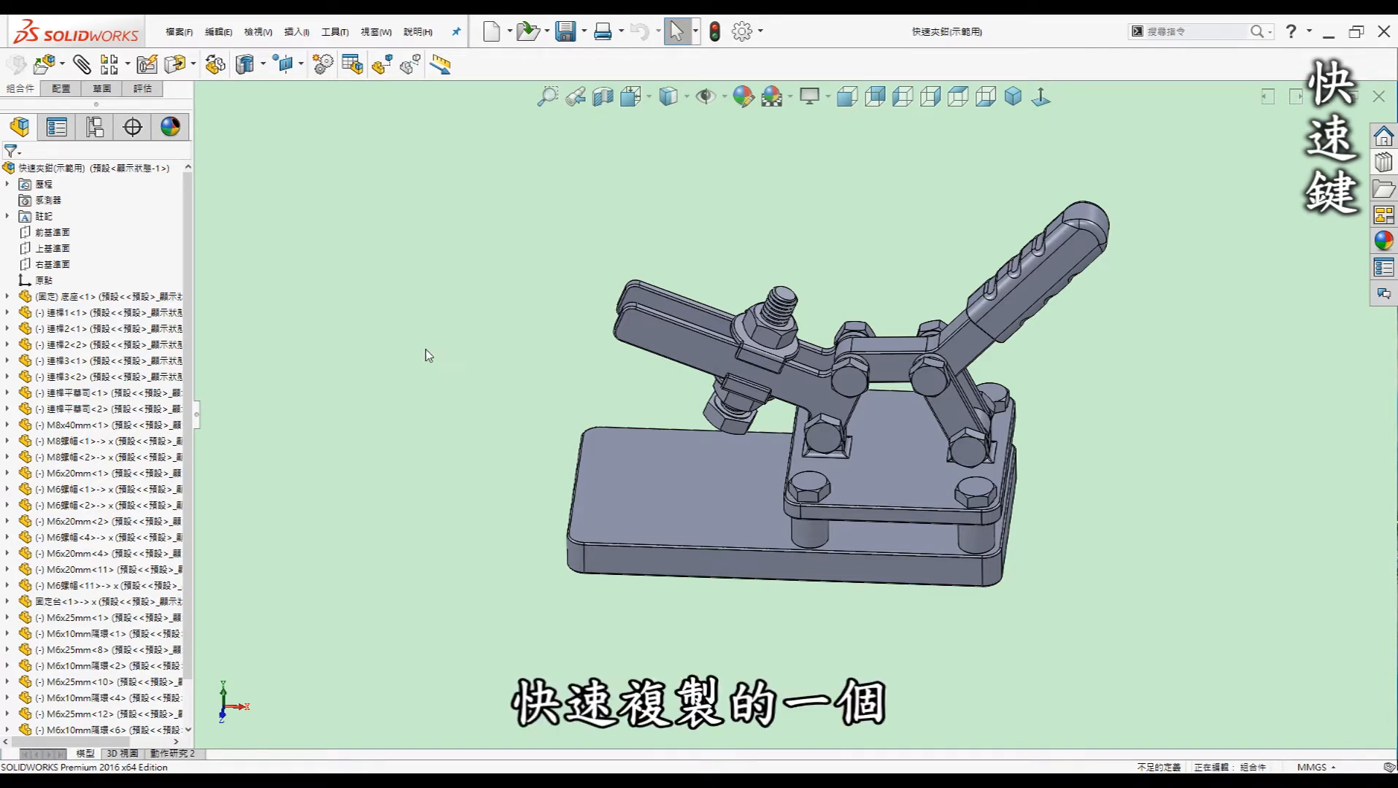
Ctrl-drag a copy of the base plate to the lower left beside the clamp
{"action": "middle_click_drag", "start_coordinate": [480, 370], "coordinate": [511, 468]}
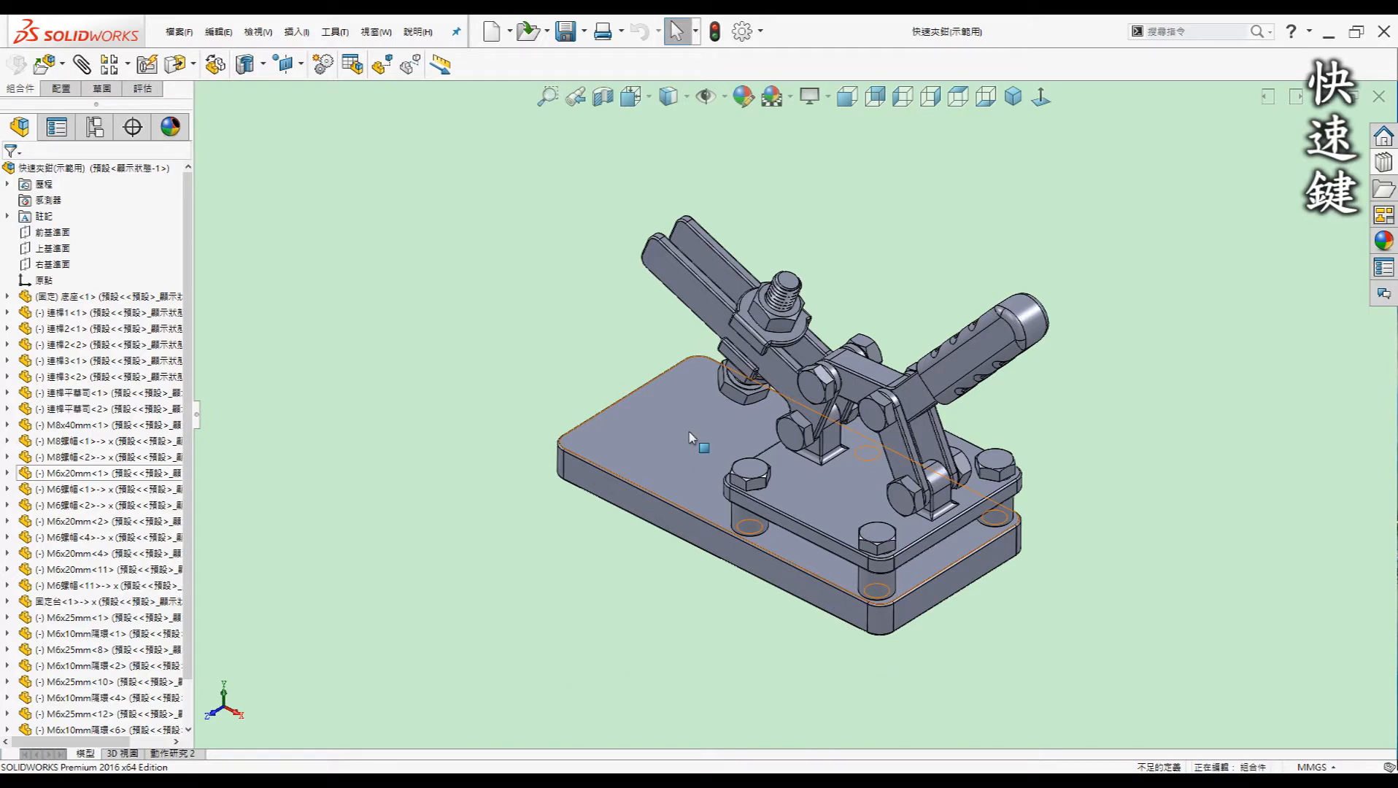
{"action": "left_click_drag", "start_coordinate": [440, 455], "coordinate": [494, 586], "text": "ctrl"}
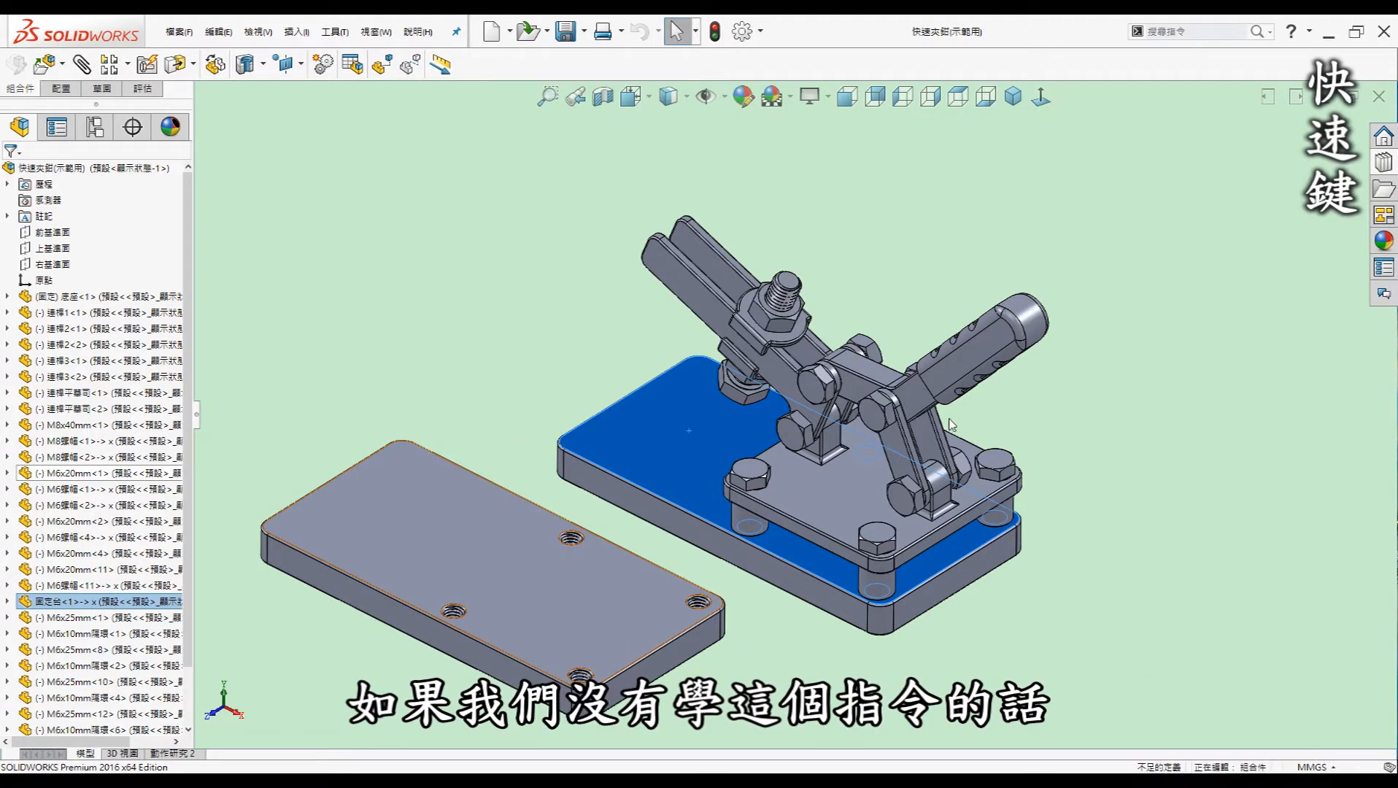
{"action": "left_click", "coordinate": [497, 319]}
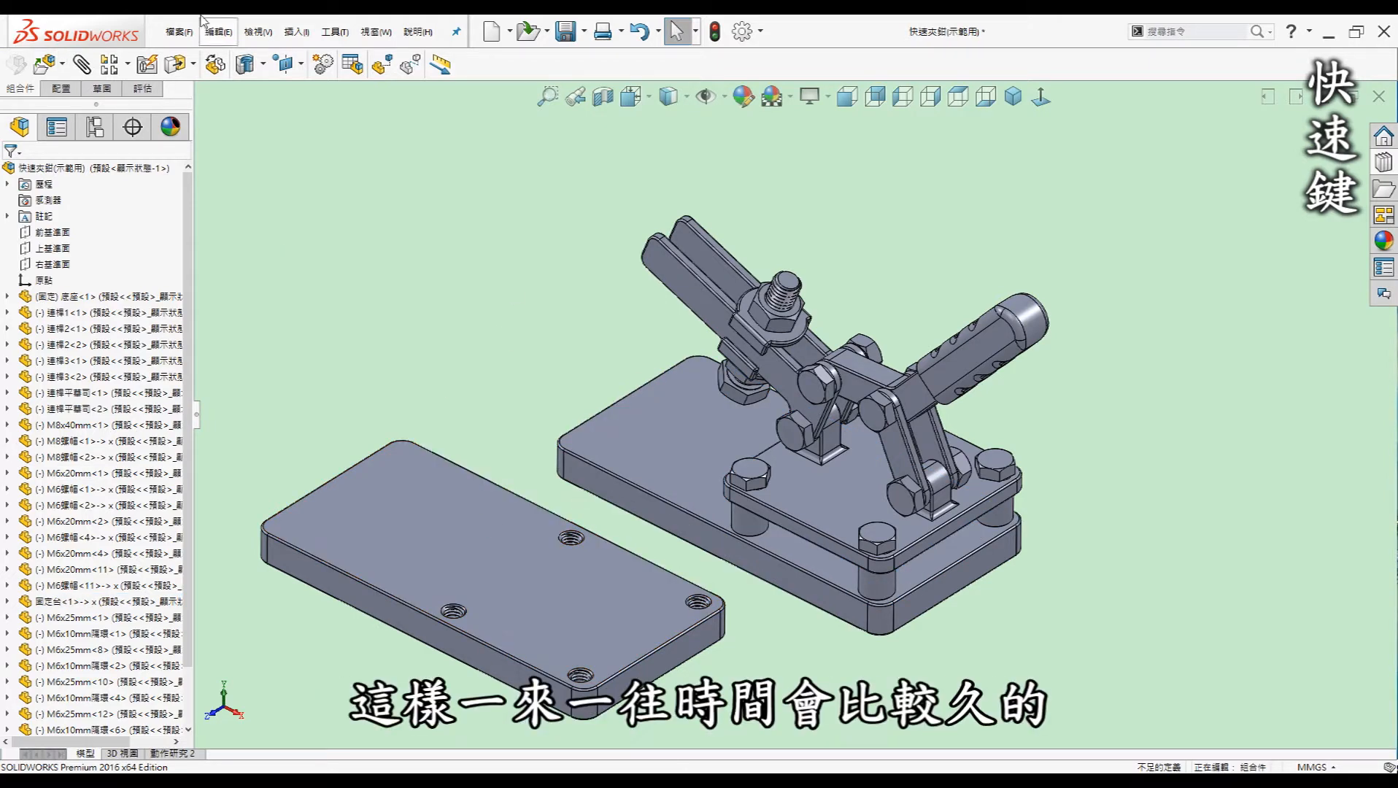
{"action": "scroll", "coordinate": [566, 406], "scroll_direction": "up", "scroll_amount": 3}
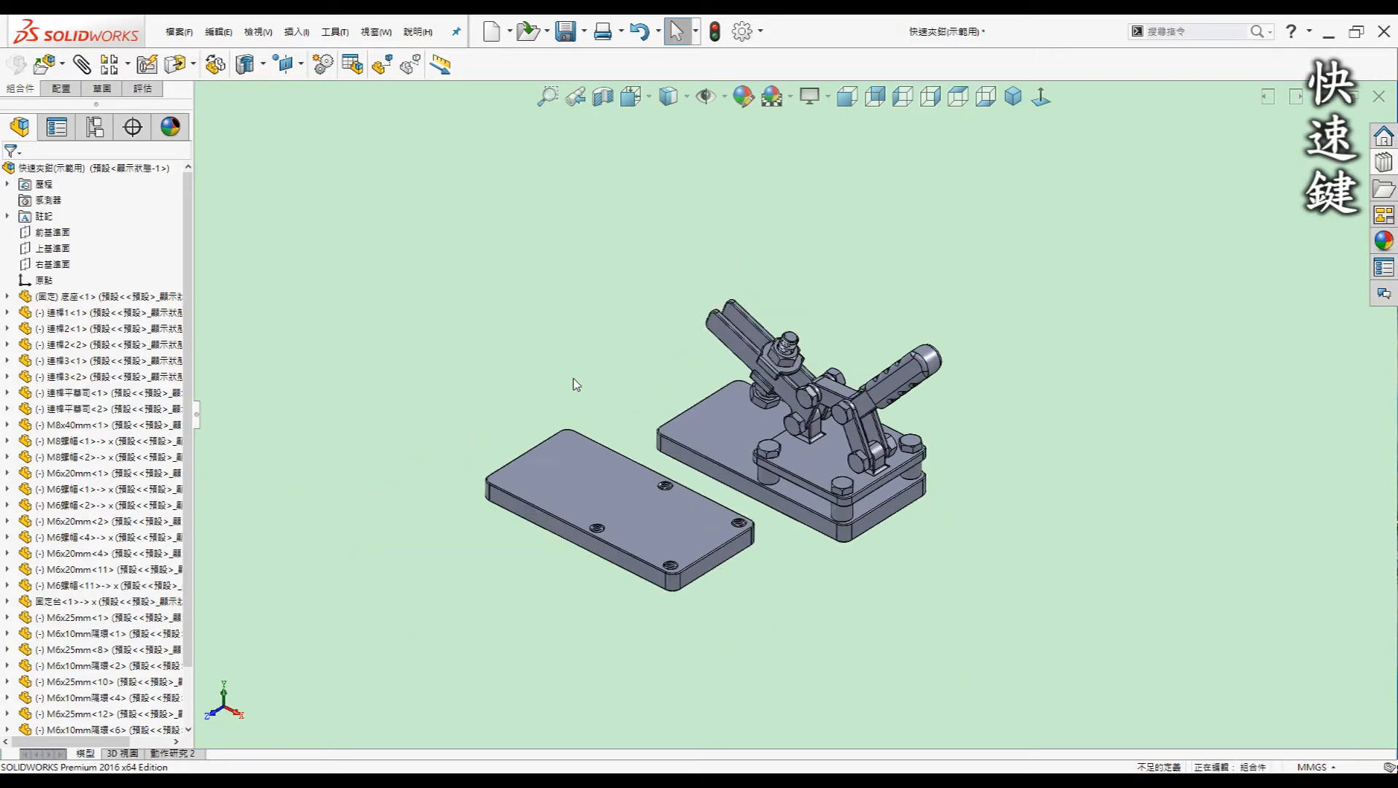
Copy the tabbed base plate below the clamp and undo the extra middle-plate copy
{"action": "left_click", "coordinate": [620, 497]}
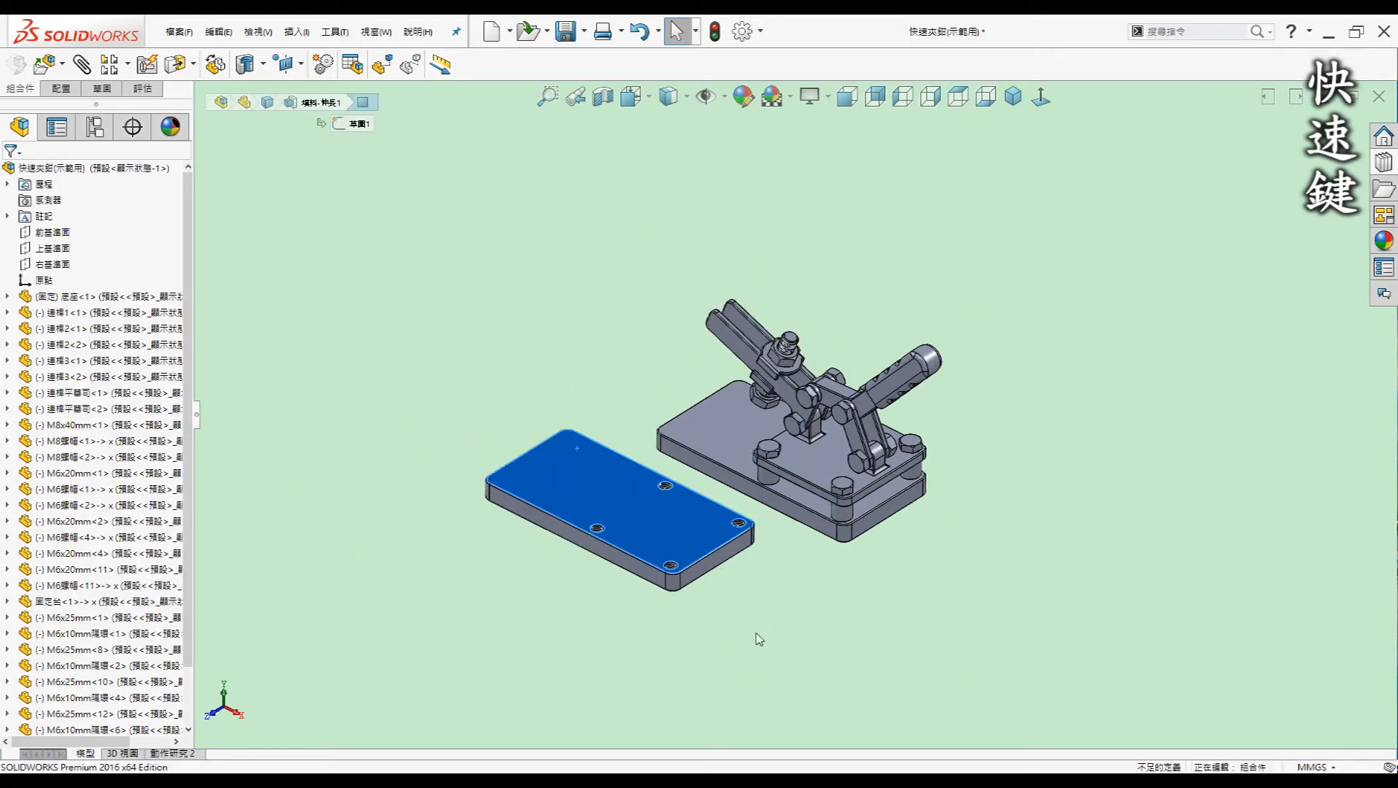
{"action": "left_click_drag", "start_coordinate": [805, 470], "coordinate": [832, 615], "text": "ctrl"}
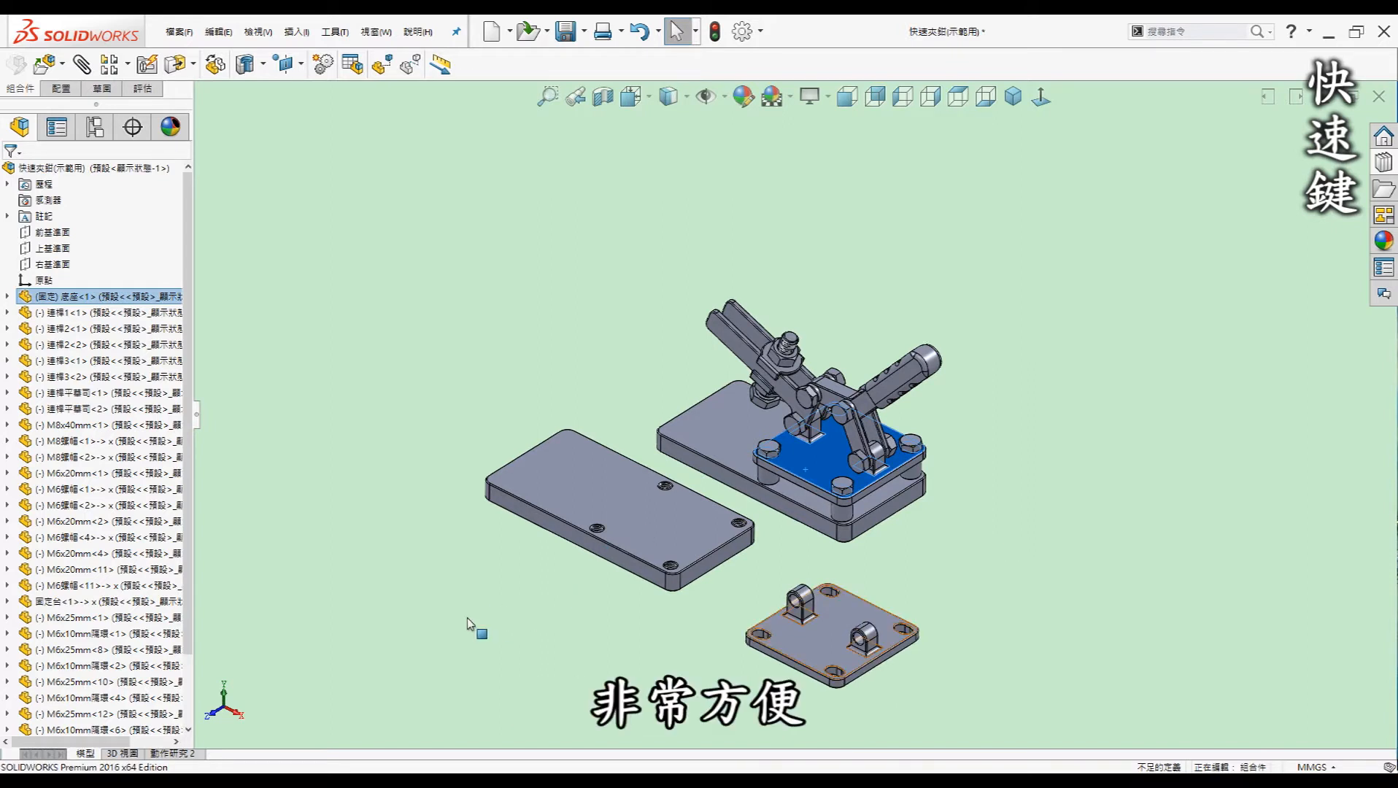
{"action": "left_click_drag", "start_coordinate": [667, 526], "coordinate": [467, 616], "text": "ctrl"}
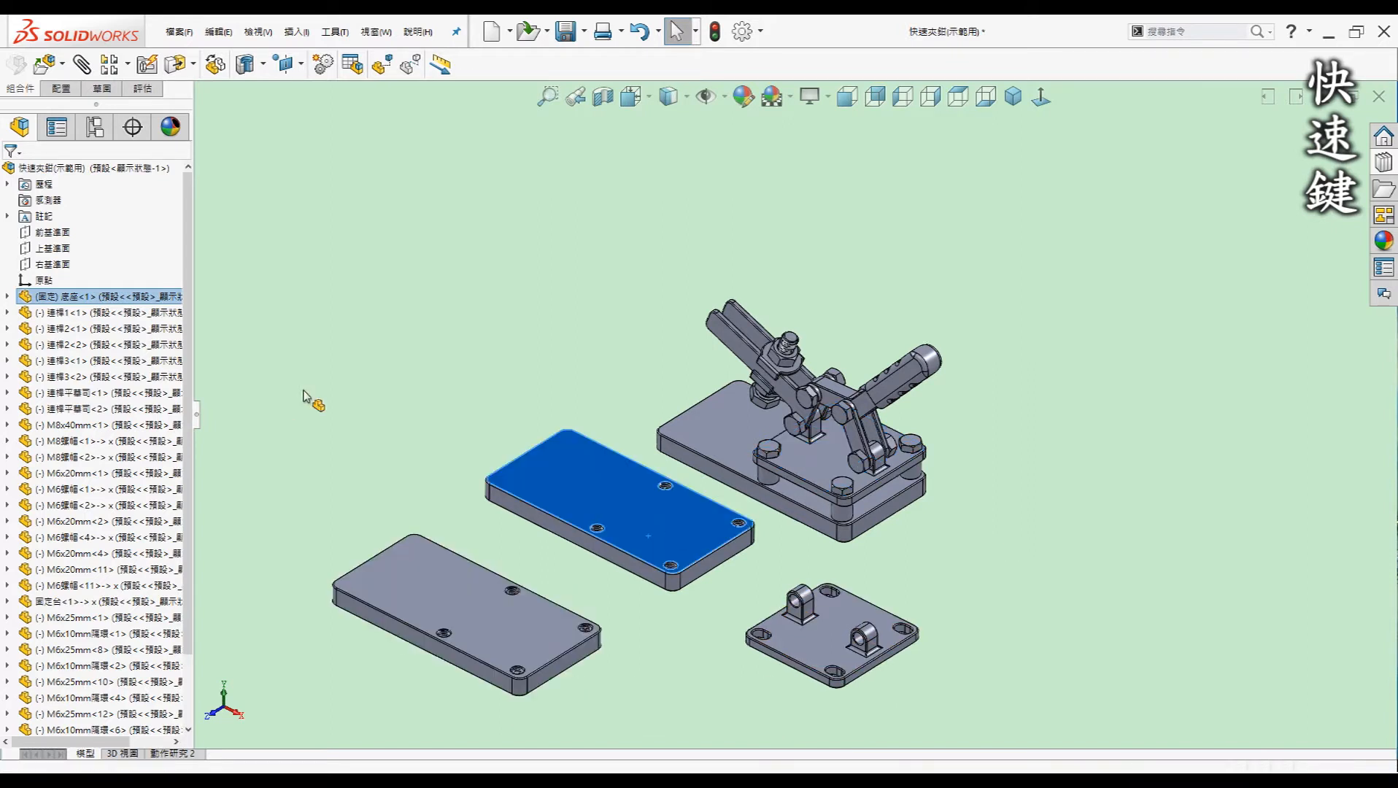
{"action": "key", "text": "ctrl+z"}
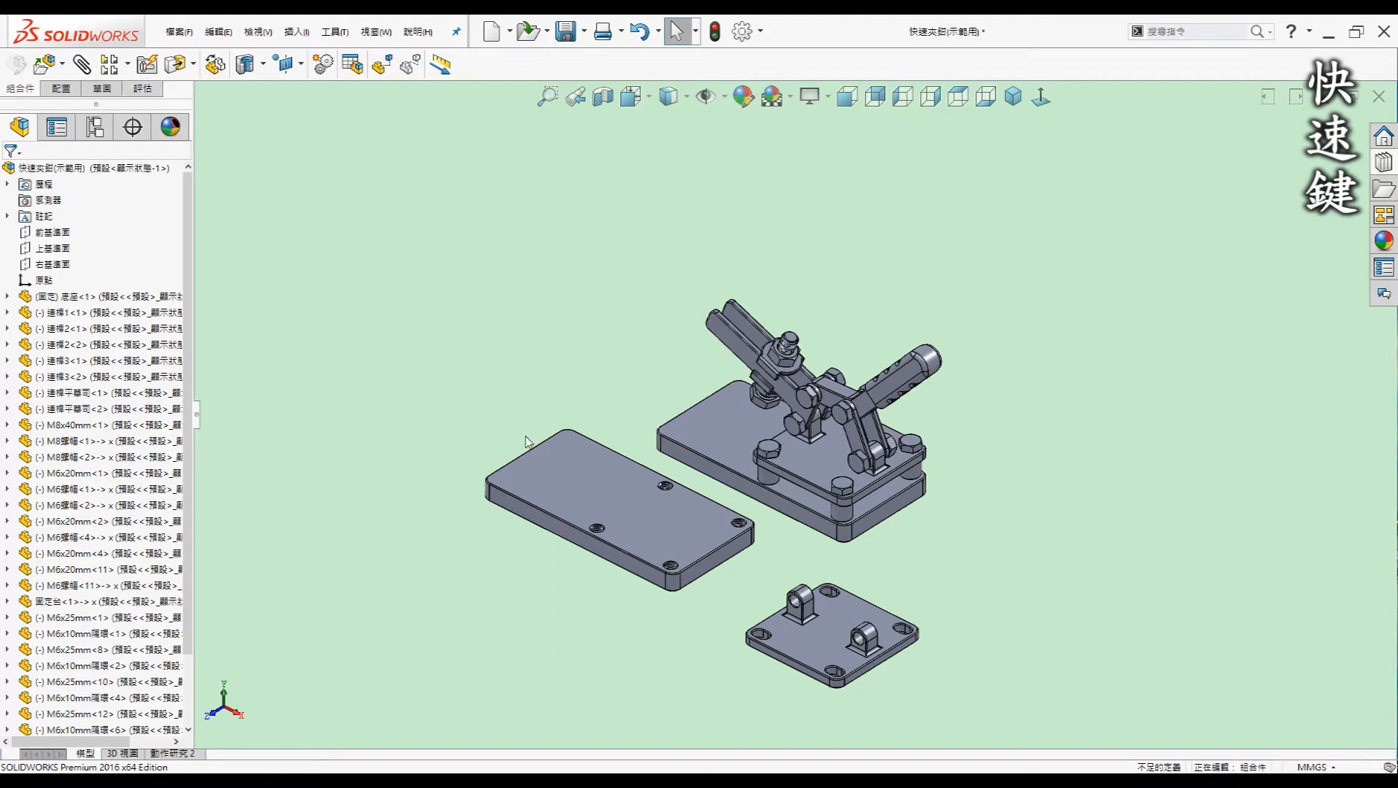
Move the long plate up and to the left, then rotate it slightly in place
{"action": "left_click", "coordinate": [194, 65]}
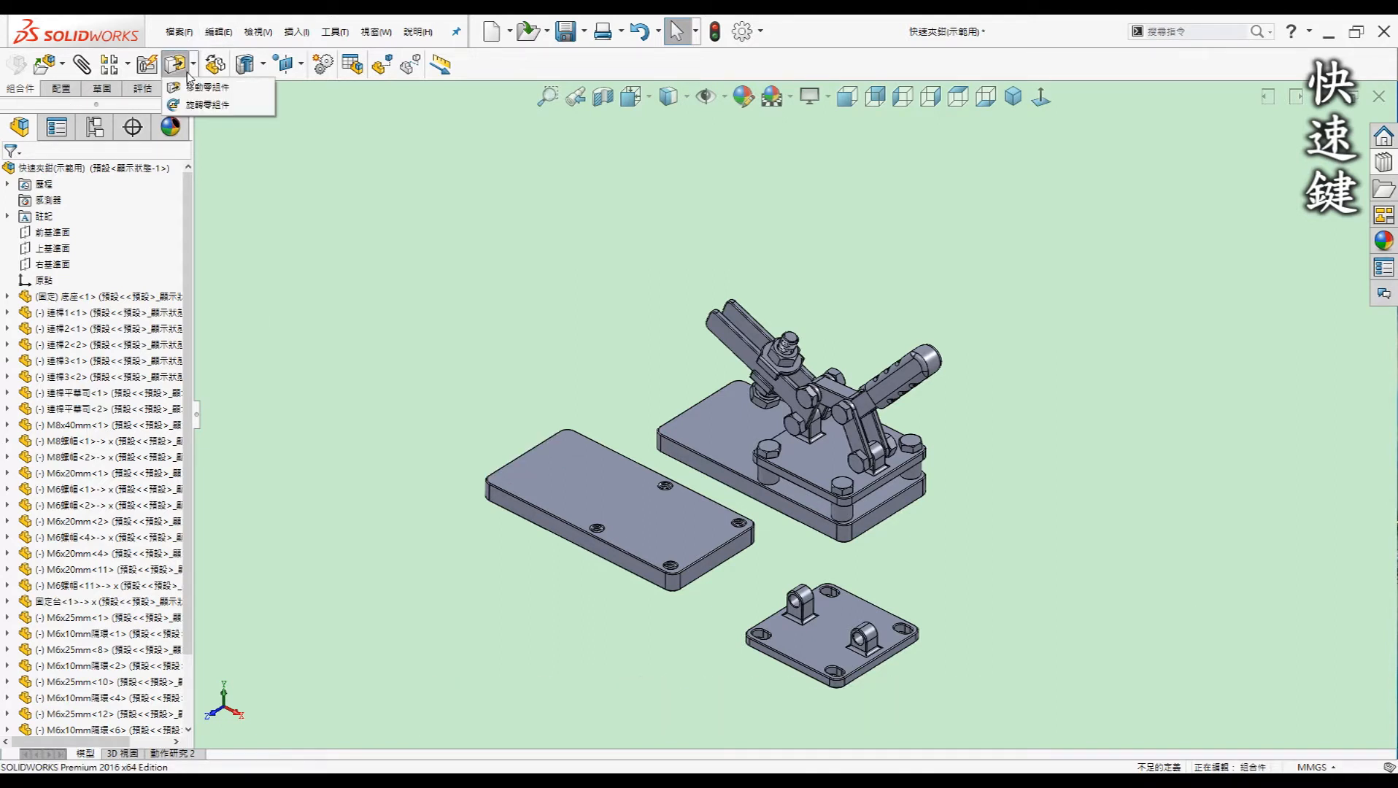
{"action": "left_click", "coordinate": [338, 282]}
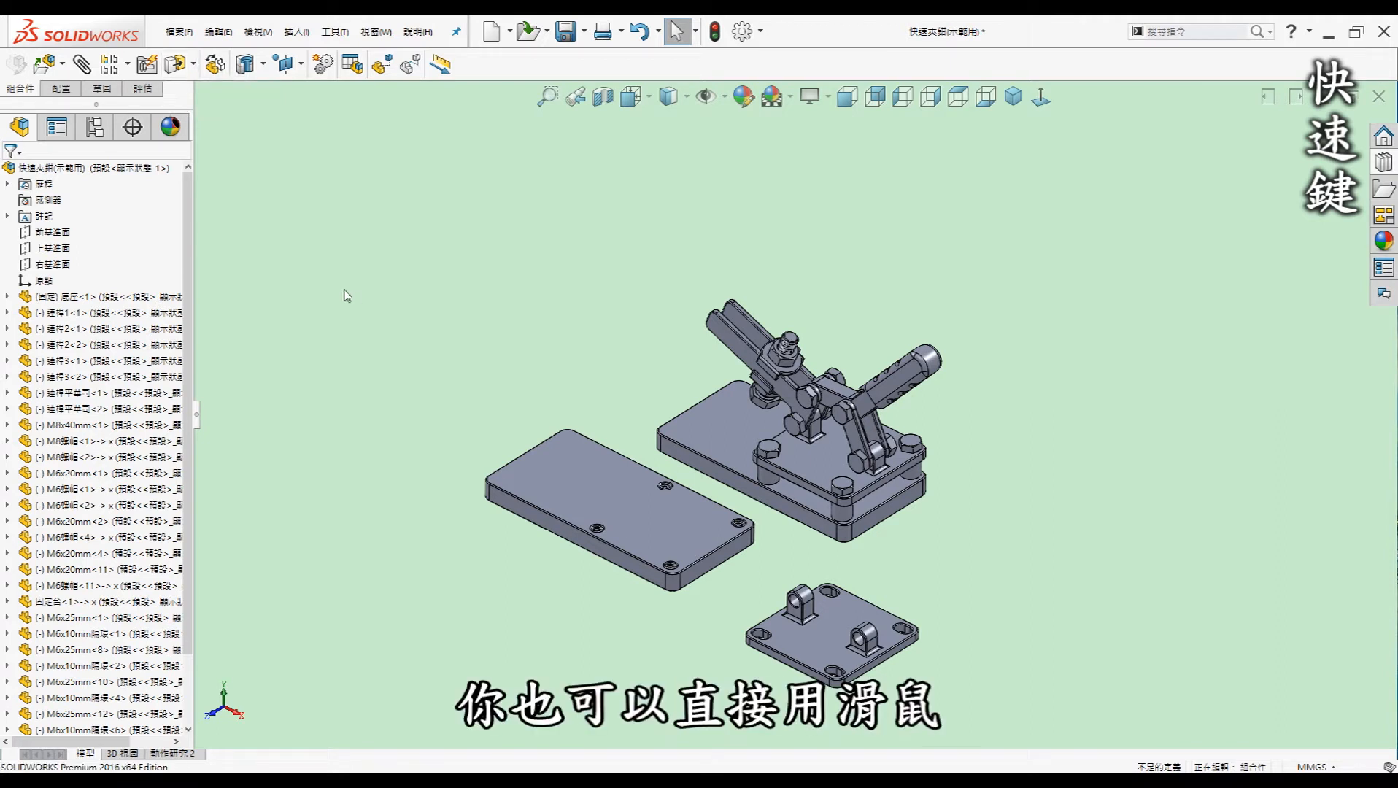
{"action": "left_click_drag", "start_coordinate": [620, 515], "coordinate": [390, 427]}
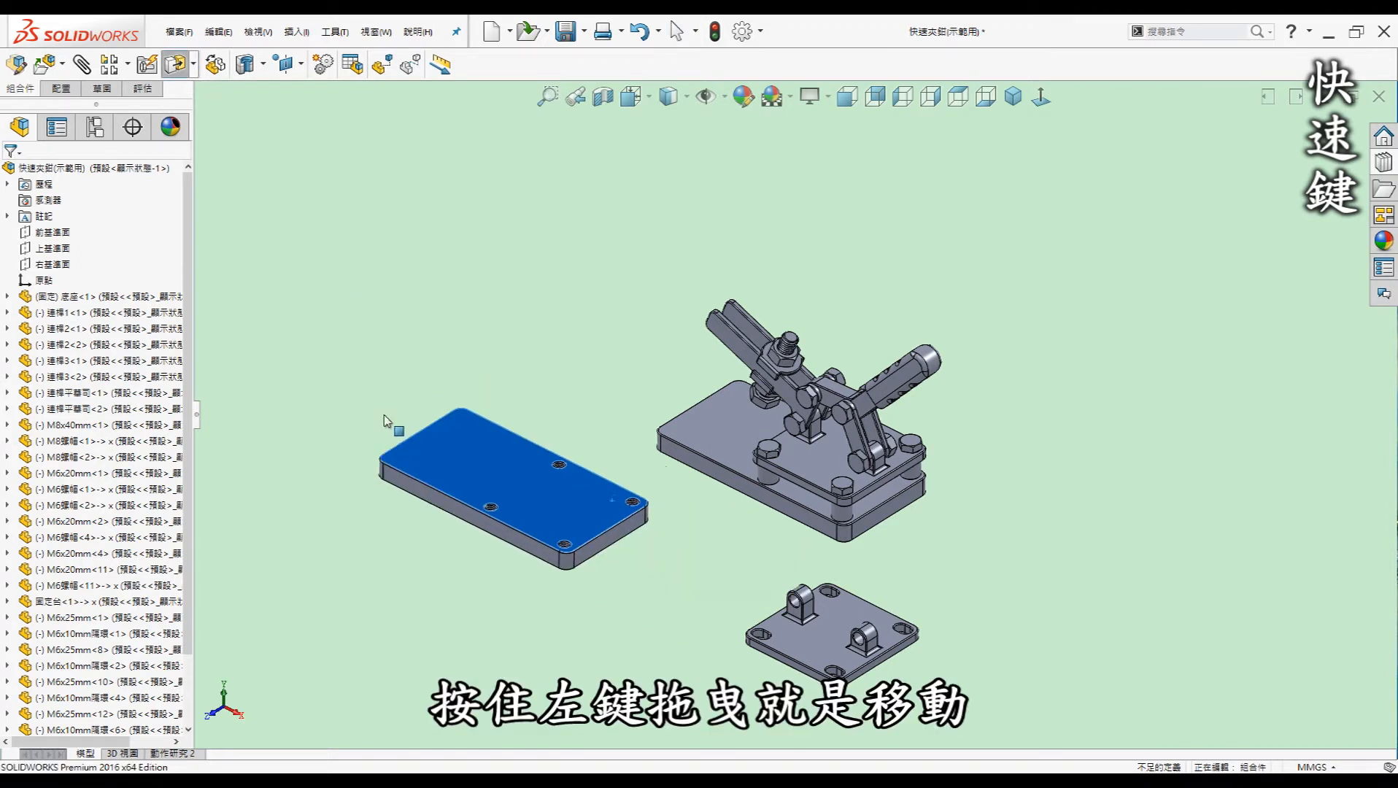
{"action": "left_click", "coordinate": [724, 583]}
{"action": "right_click_drag", "start_coordinate": [493, 482], "coordinate": [436, 555]}
{"action": "left_click", "coordinate": [502, 279]}
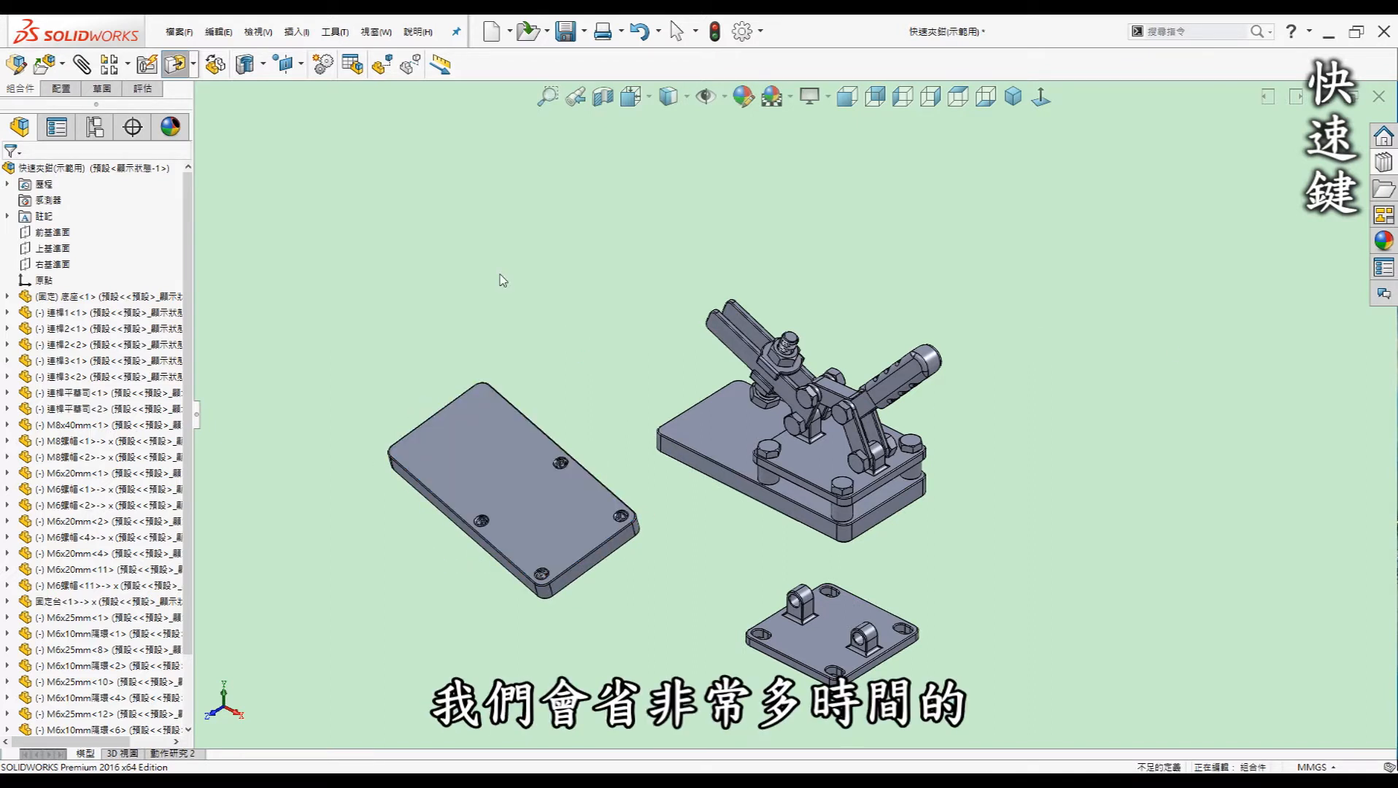
{"action": "key", "text": "Escape"}
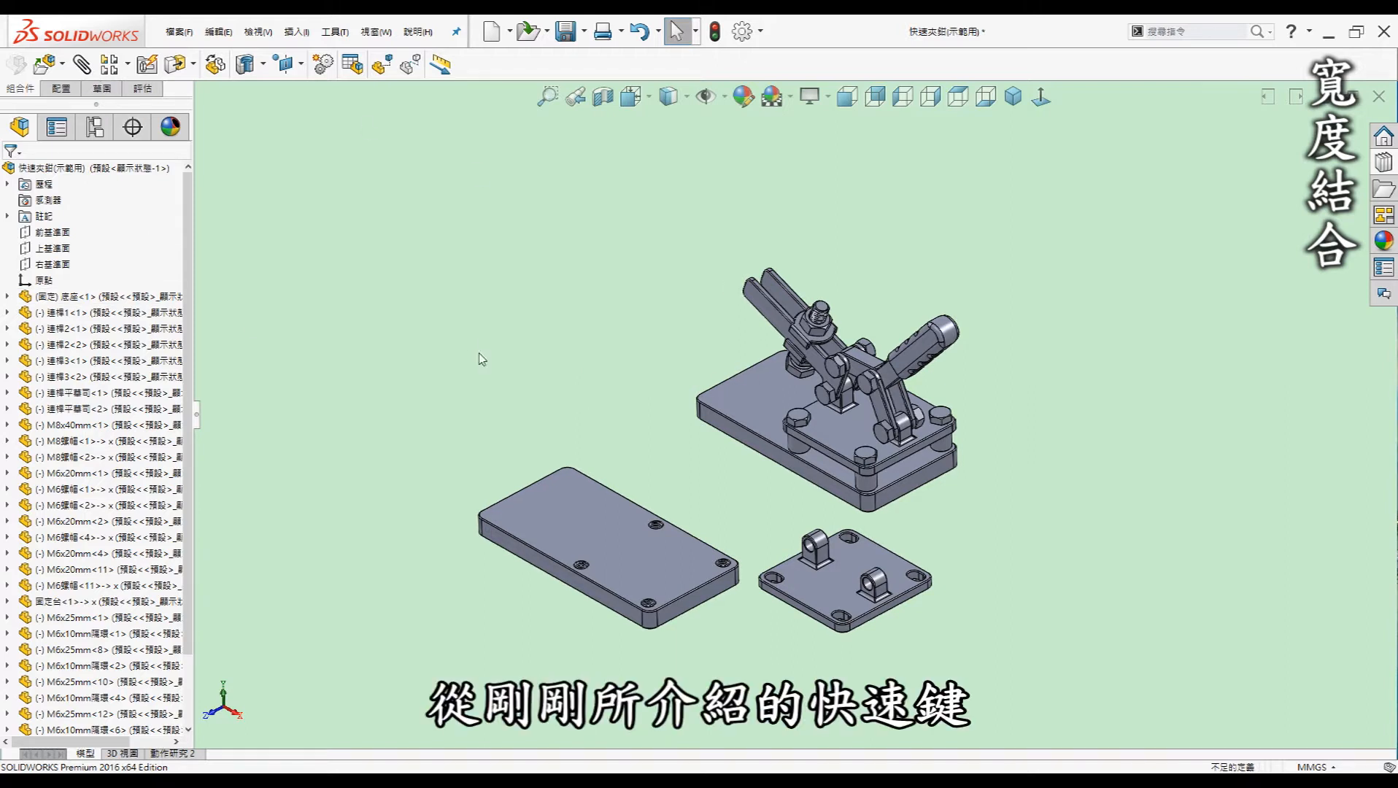
Start the Mate command from the S shortcut bar
{"action": "key", "text": "s"}
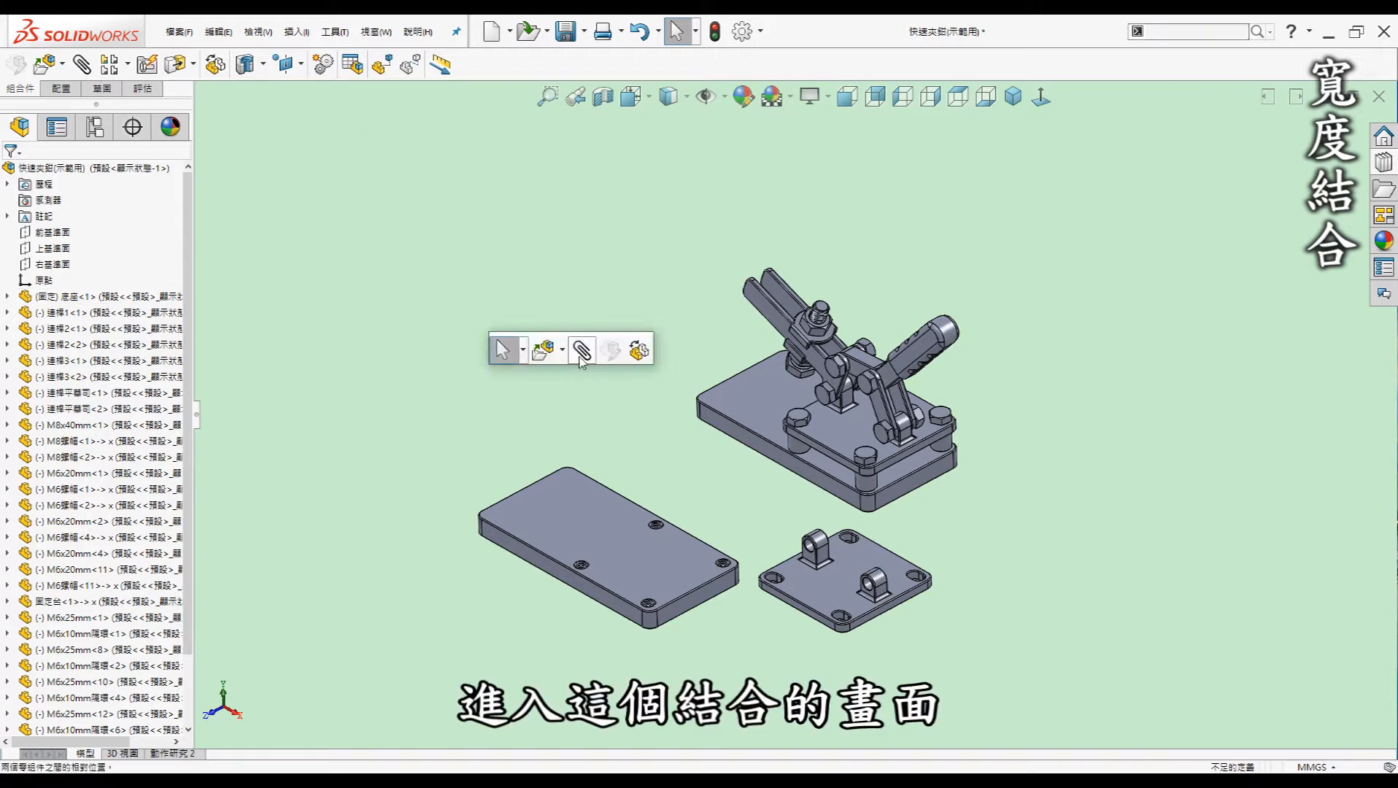
{"action": "left_click", "coordinate": [581, 358]}
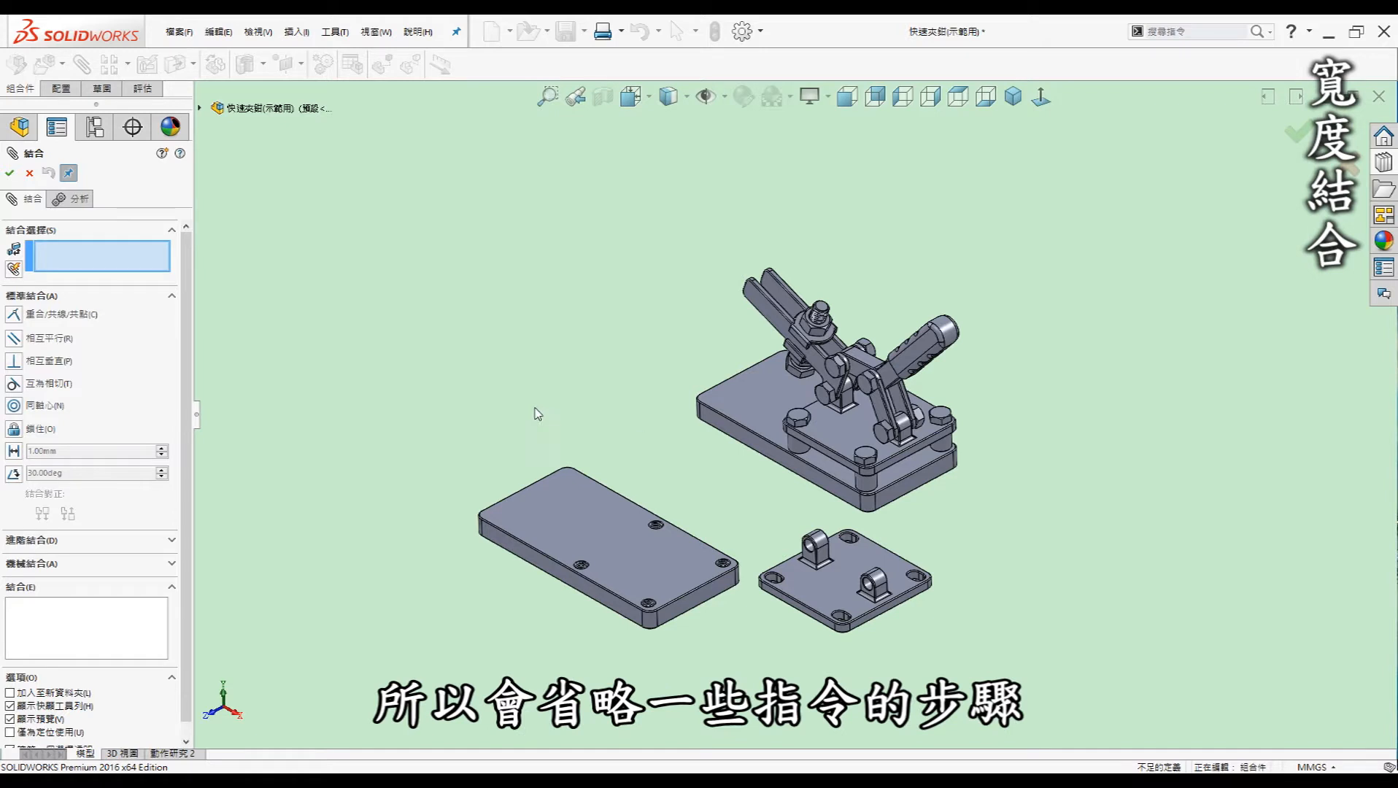
Expand Advanced Mates in the Mate PropertyManager and pick Width
{"action": "left_click", "coordinate": [31, 547]}
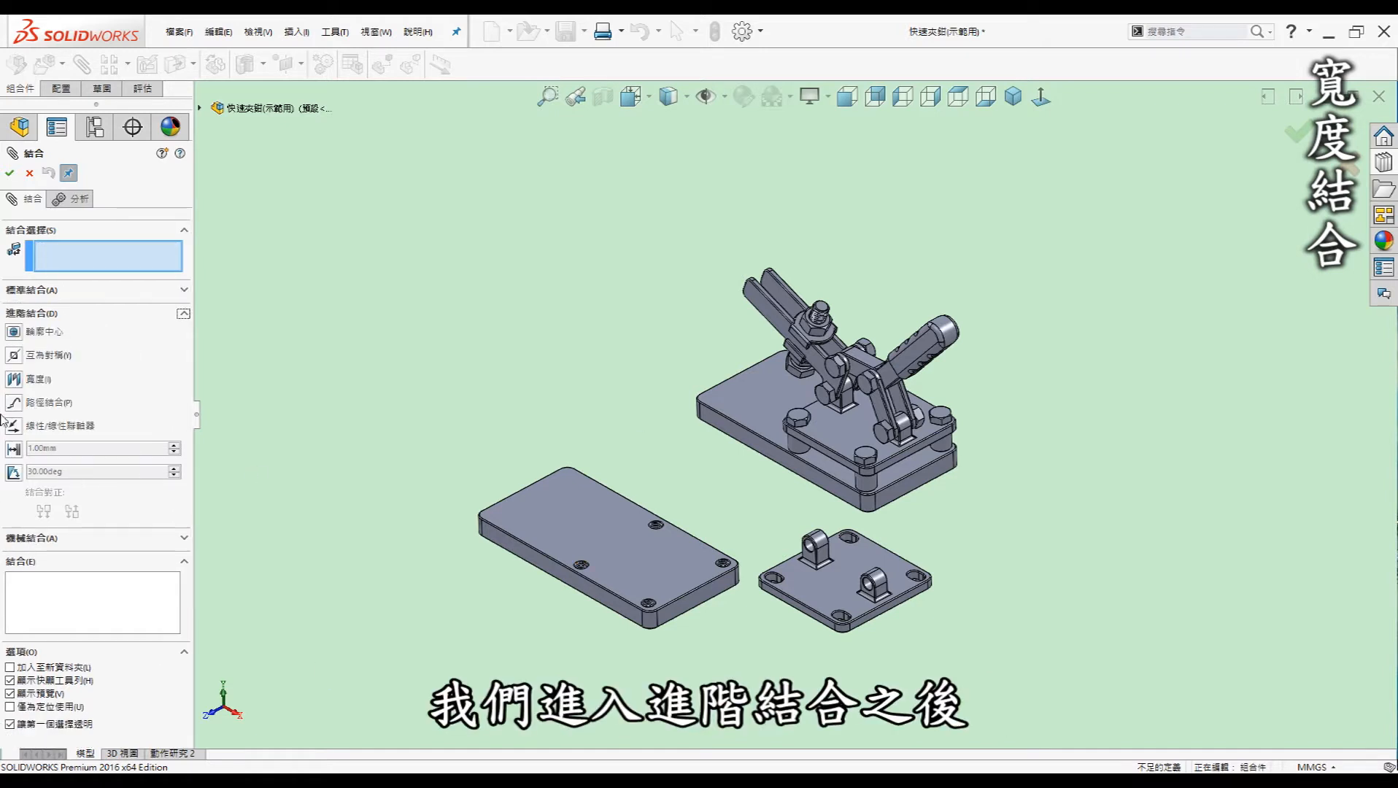
{"action": "left_click", "coordinate": [37, 380]}
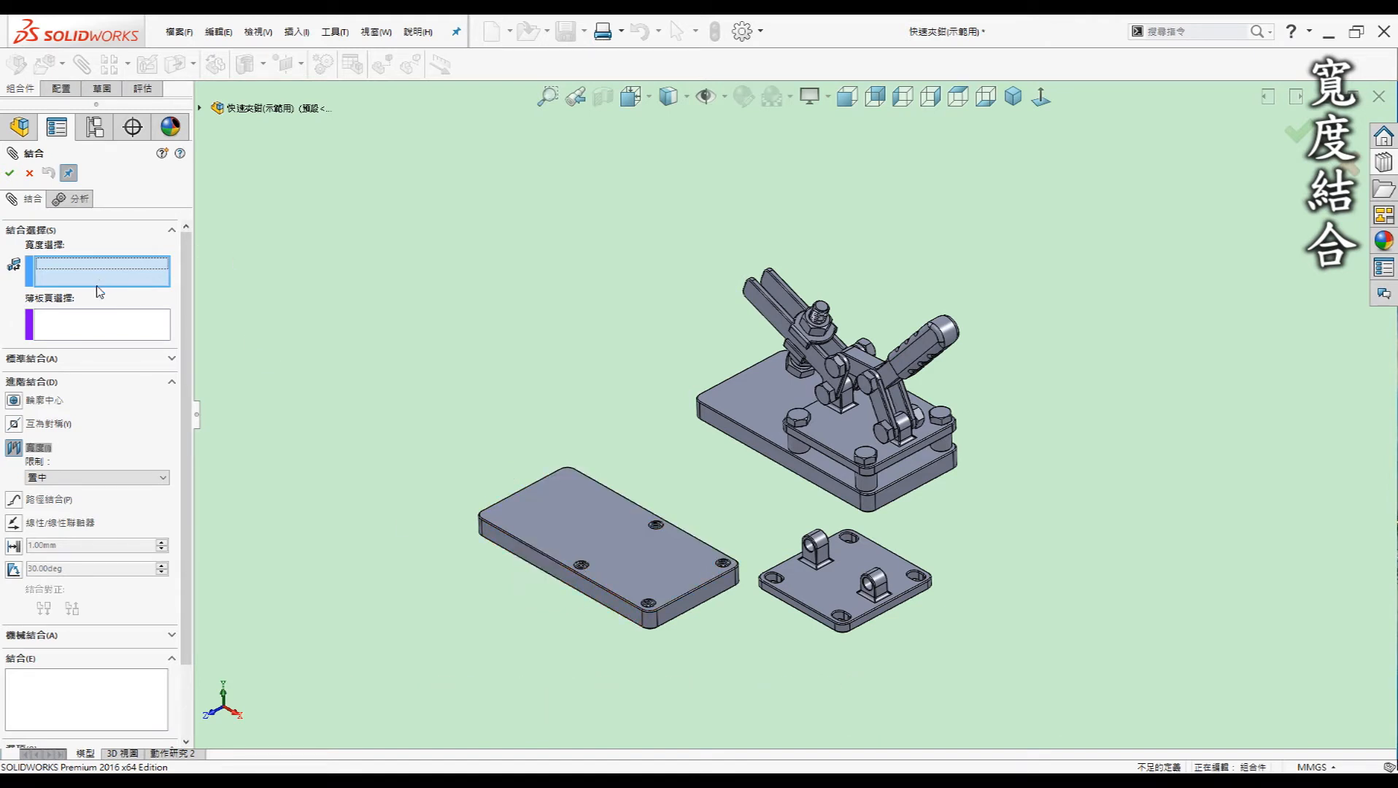
Pick the long plate's two side faces and the small plate's tab faces, keep Centered, and confirm
{"action": "left_click", "coordinate": [578, 580]}
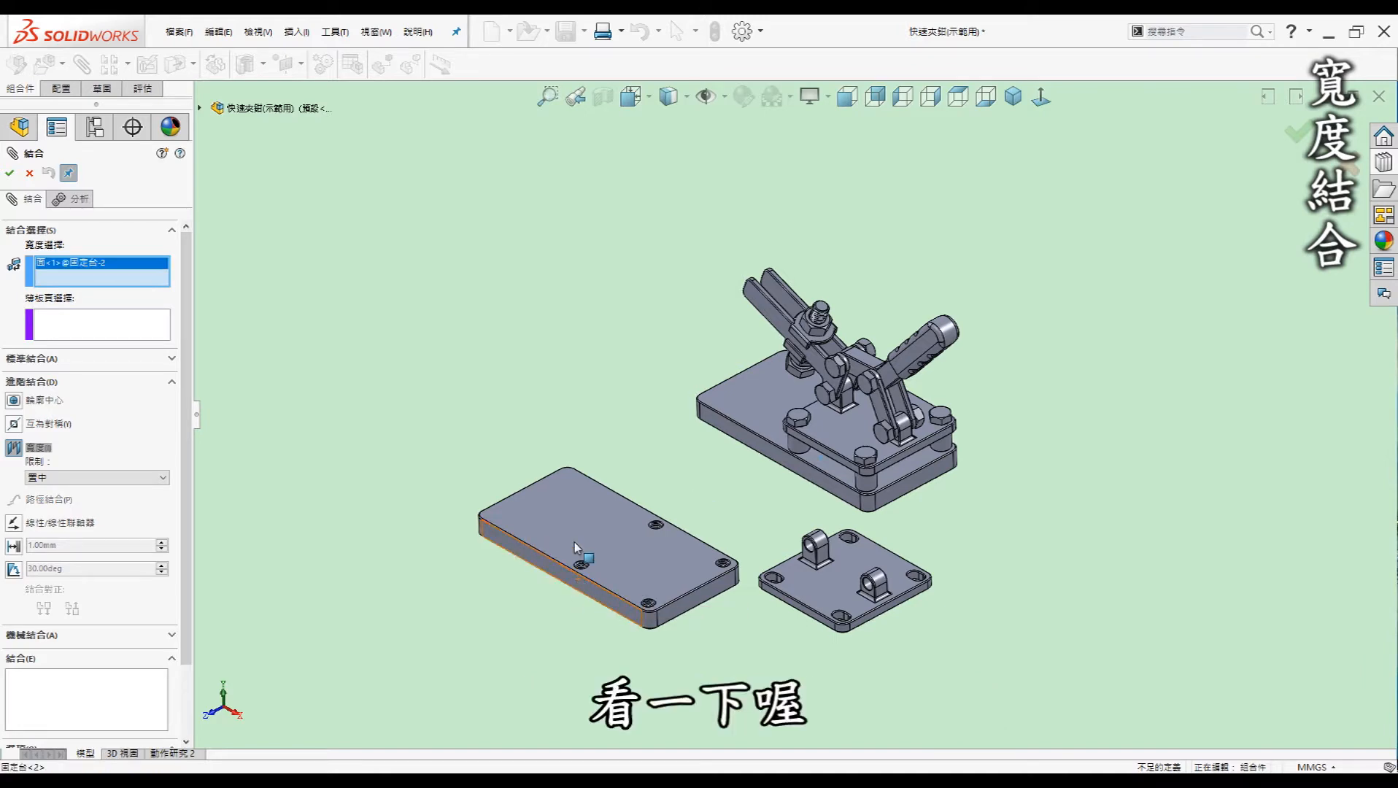
{"action": "middle_click_drag", "start_coordinate": [578, 580], "coordinate": [730, 467]}
{"action": "left_click", "coordinate": [675, 536]}
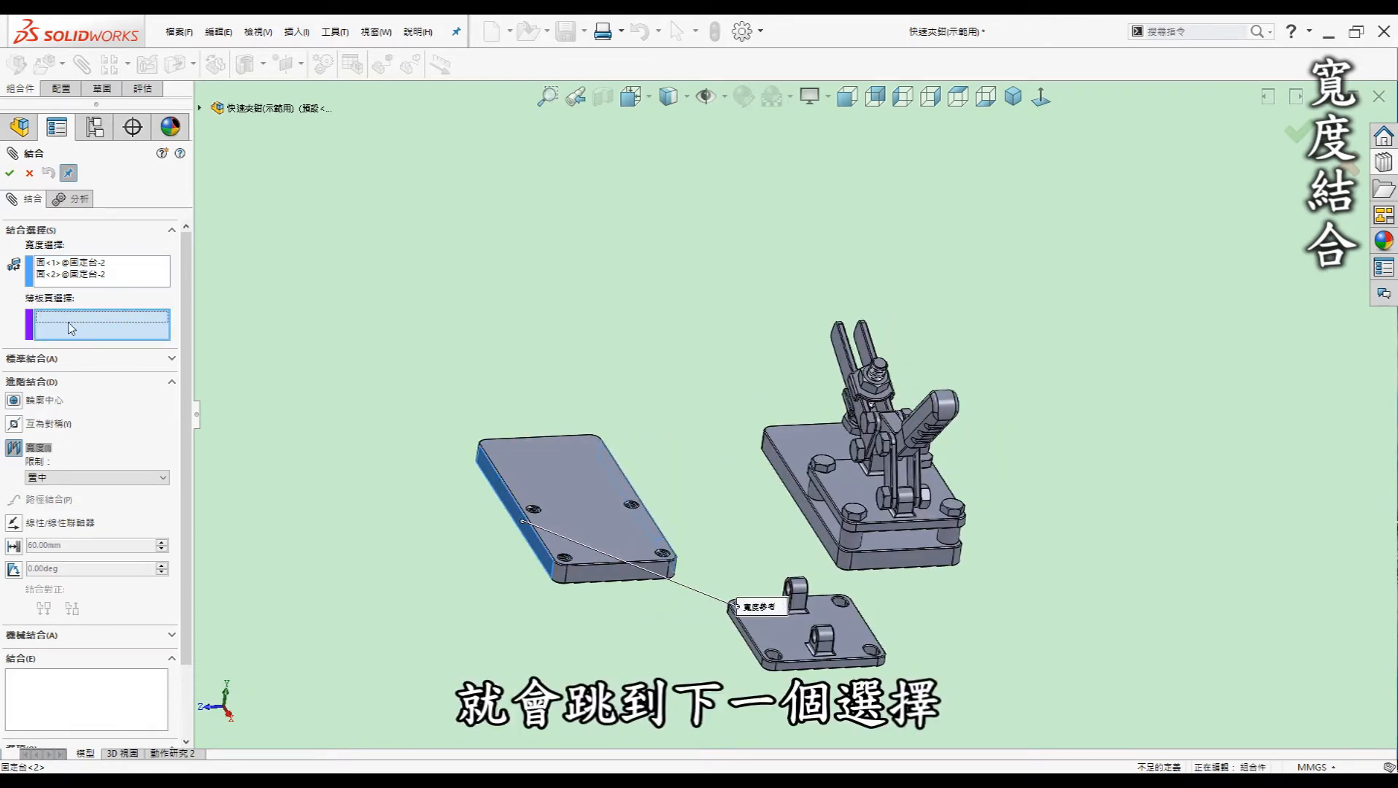
{"action": "scroll", "coordinate": [726, 610], "scroll_direction": "down", "scroll_amount": 2}
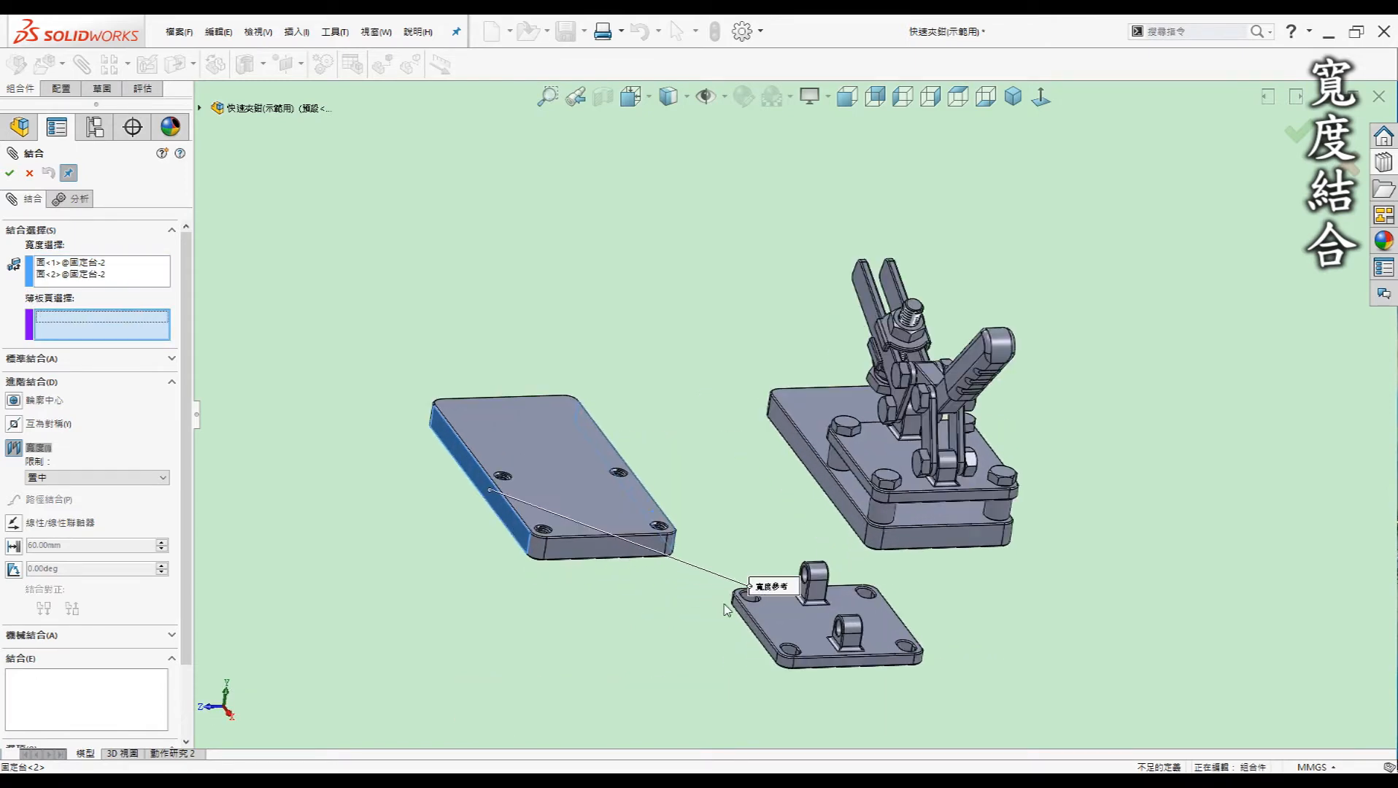
{"action": "left_click", "coordinate": [772, 639]}
{"action": "middle_click_drag", "start_coordinate": [772, 640], "coordinate": [880, 648]}
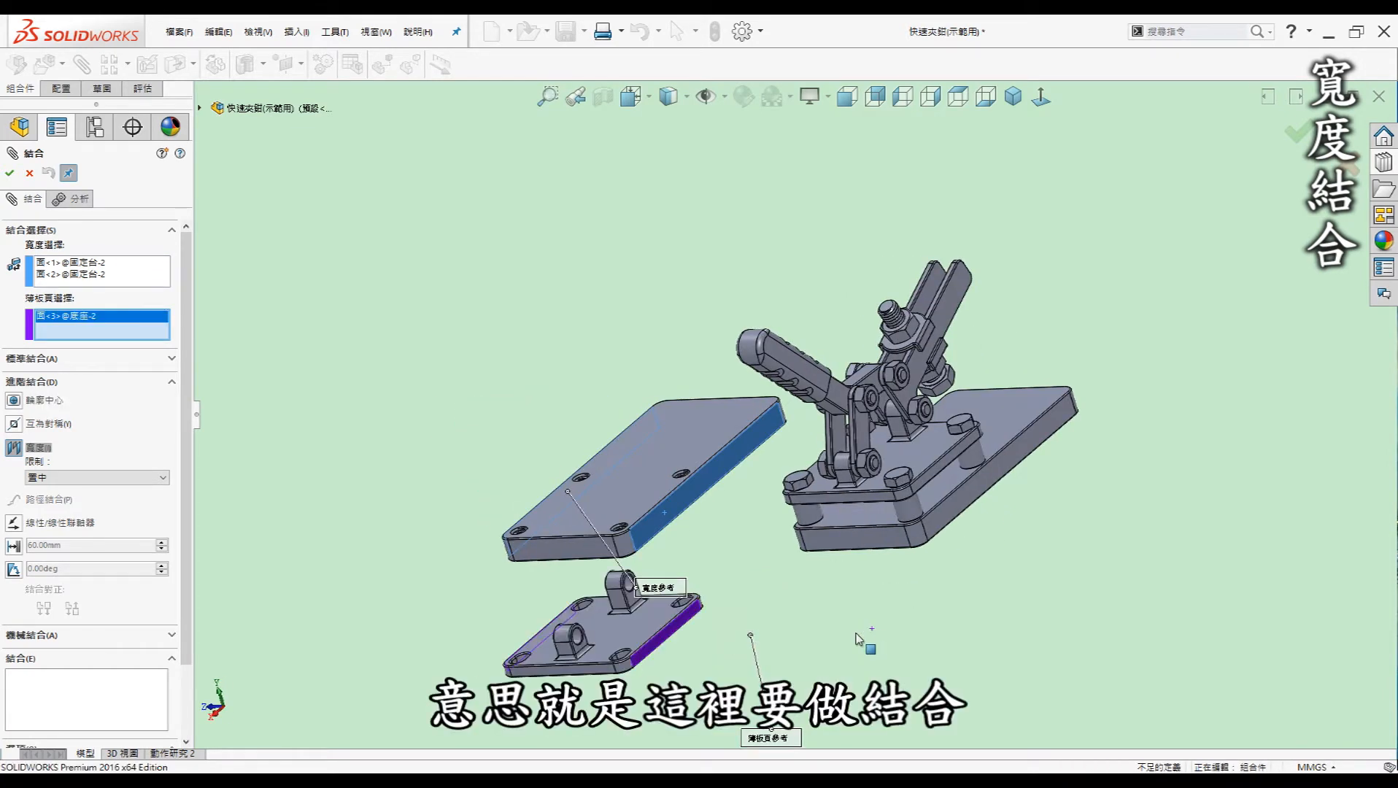
{"action": "middle_click_drag", "start_coordinate": [772, 667], "coordinate": [879, 678]}
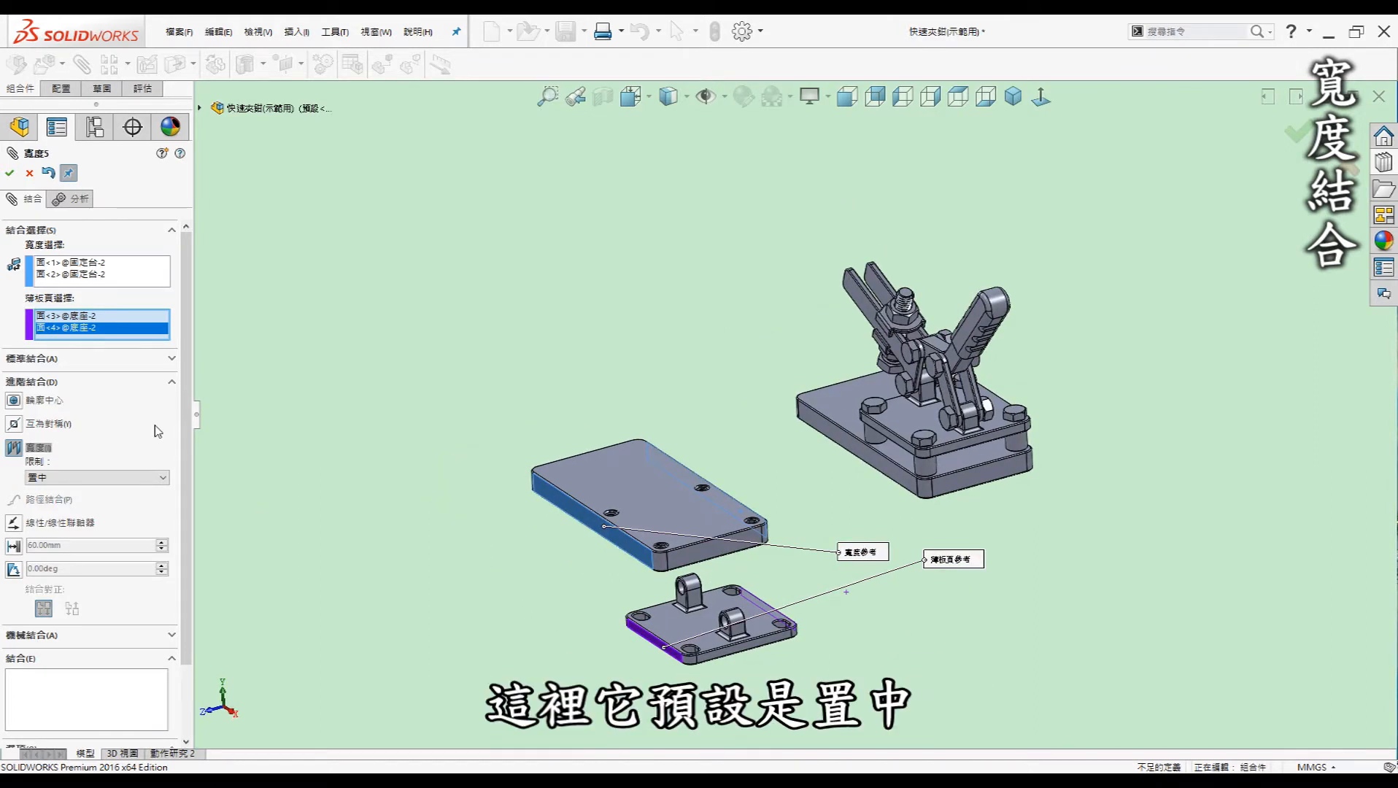
{"action": "left_click", "coordinate": [156, 478]}
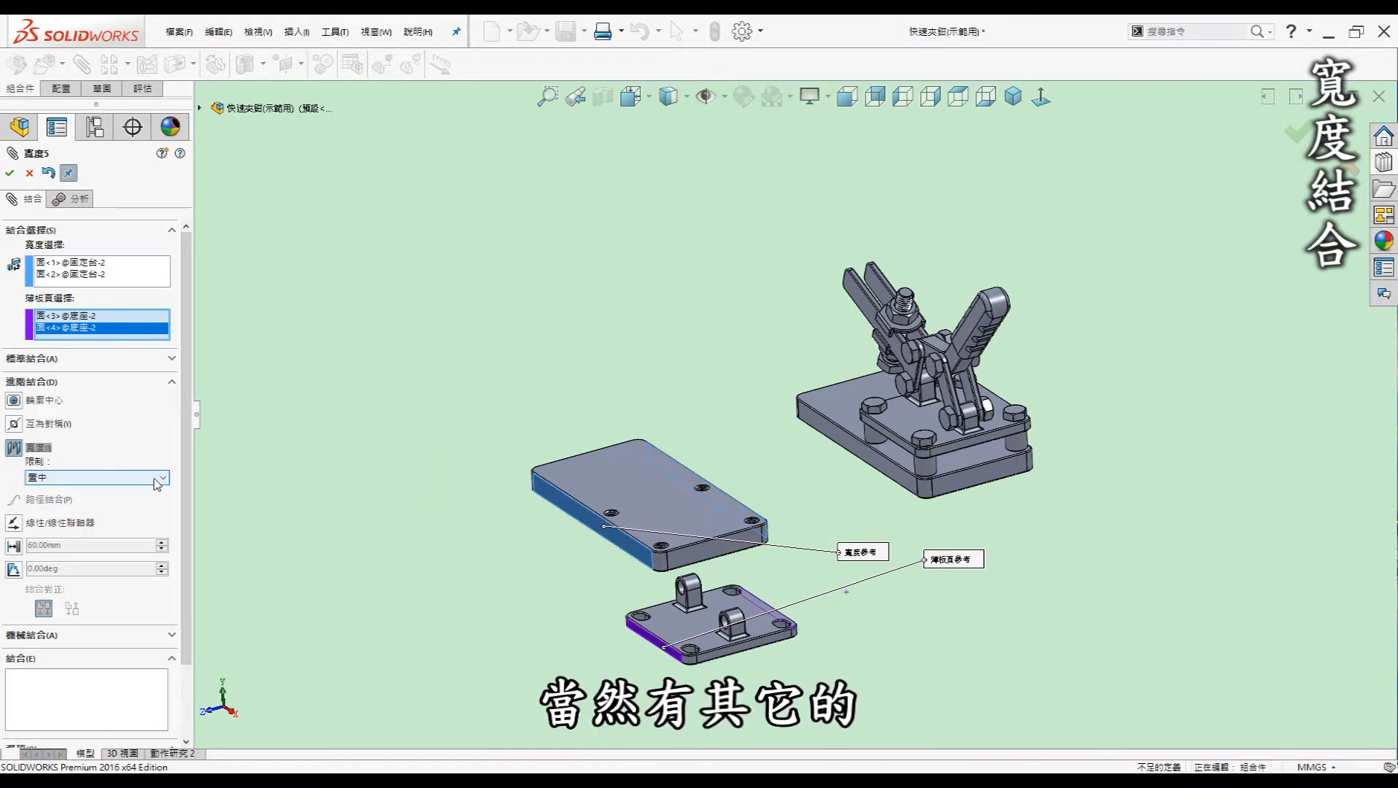
{"action": "left_click", "coordinate": [83, 480]}
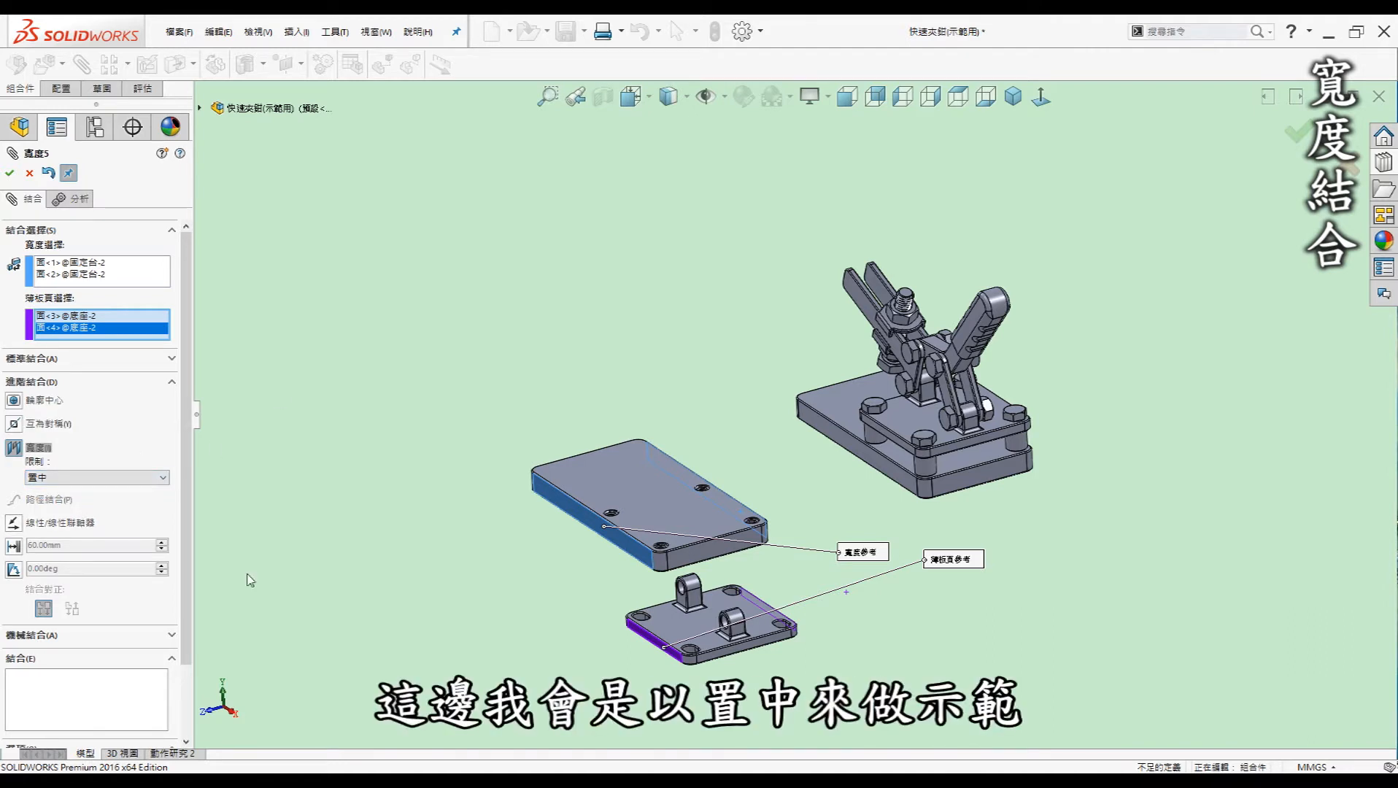
{"action": "left_click", "coordinate": [10, 173]}
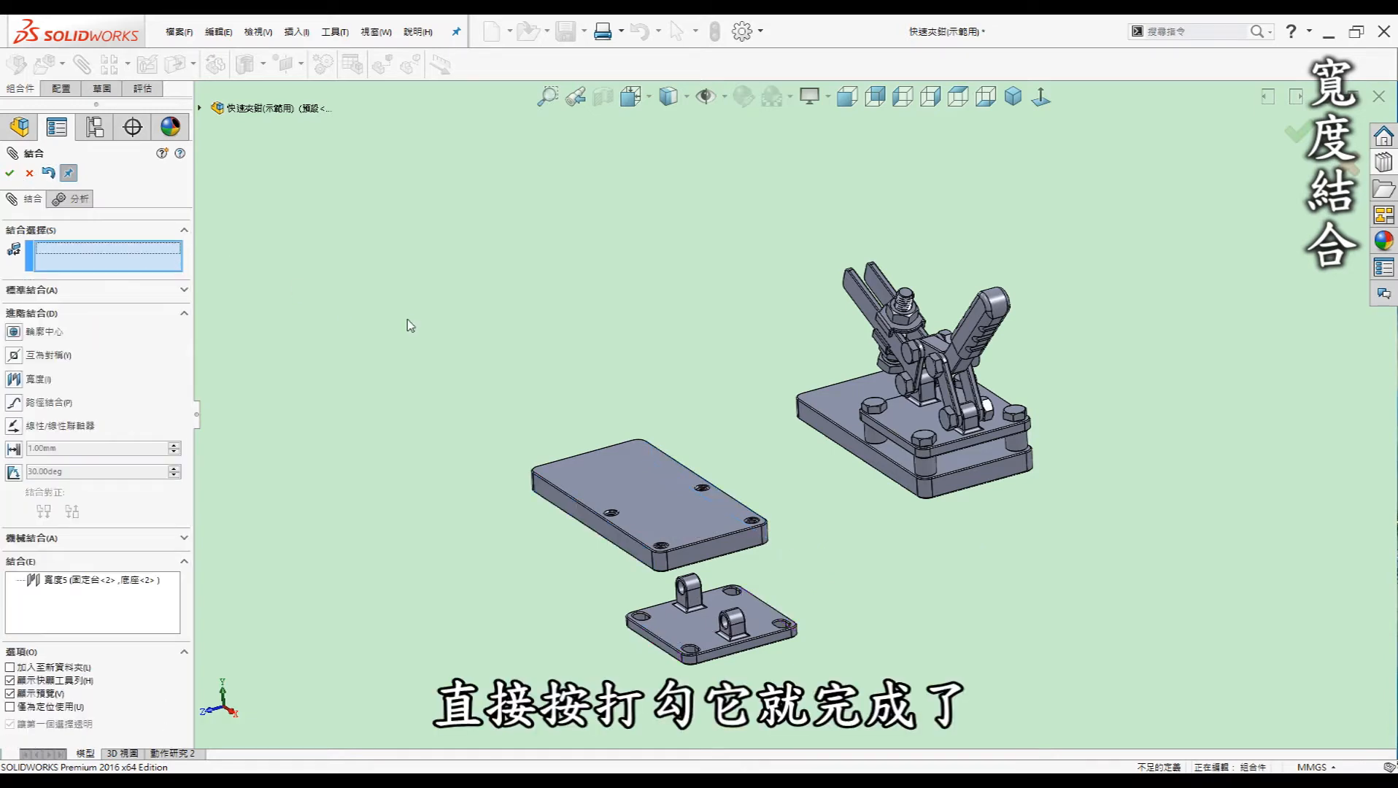
{"action": "key", "text": "Escape"}
Drag the small tabbed plate to test the width mate, then undo the move
{"action": "middle_click_drag", "start_coordinate": [523, 409], "coordinate": [849, 641]}
{"action": "left_click", "coordinate": [849, 641]}
{"action": "left_click_drag", "start_coordinate": [625, 490], "coordinate": [586, 471]}
{"action": "key", "text": "ctrl+z"}
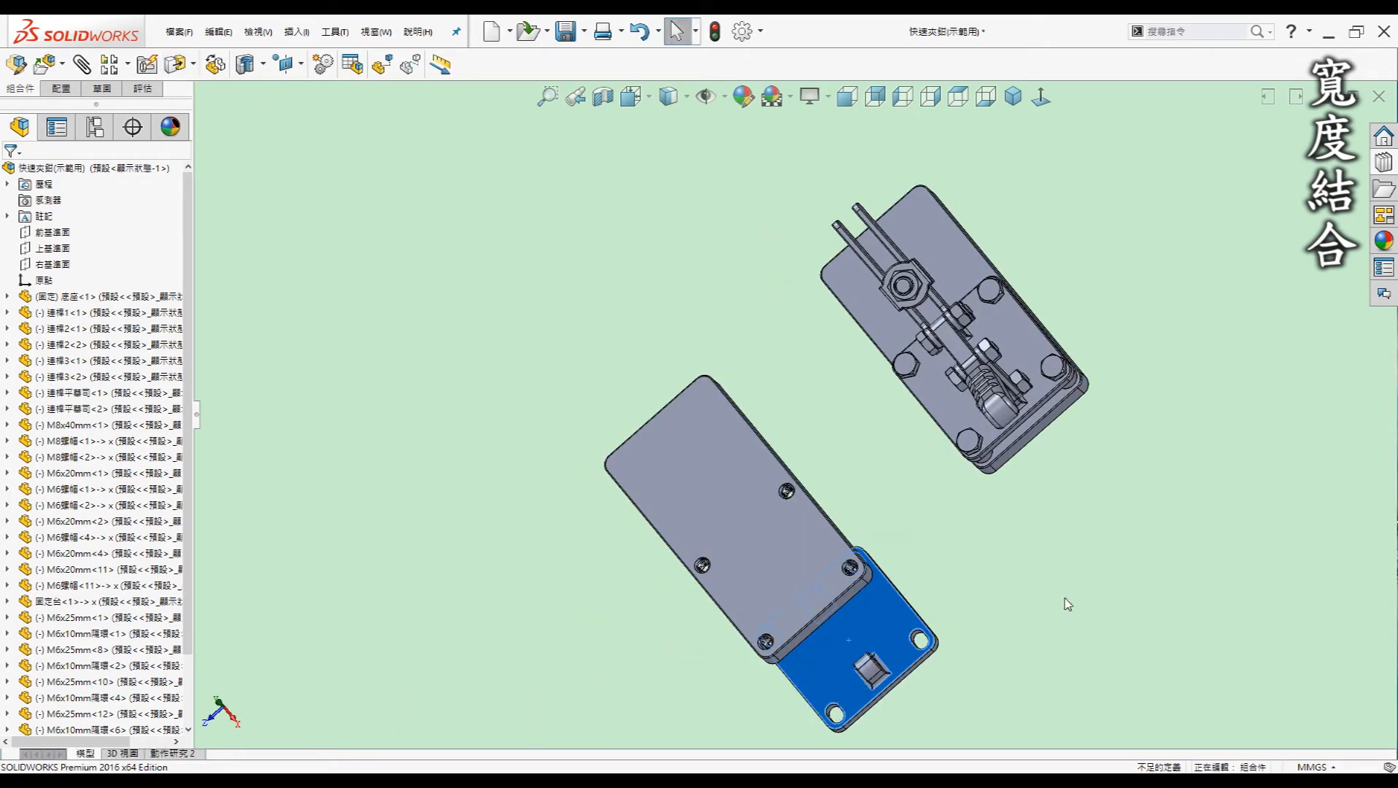
Deselect the small plate, orbit back to an angled view, and scroll to the Mates folder
{"action": "left_click", "coordinate": [1066, 603]}
{"action": "middle_click_drag", "start_coordinate": [1066, 603], "coordinate": [857, 579]}
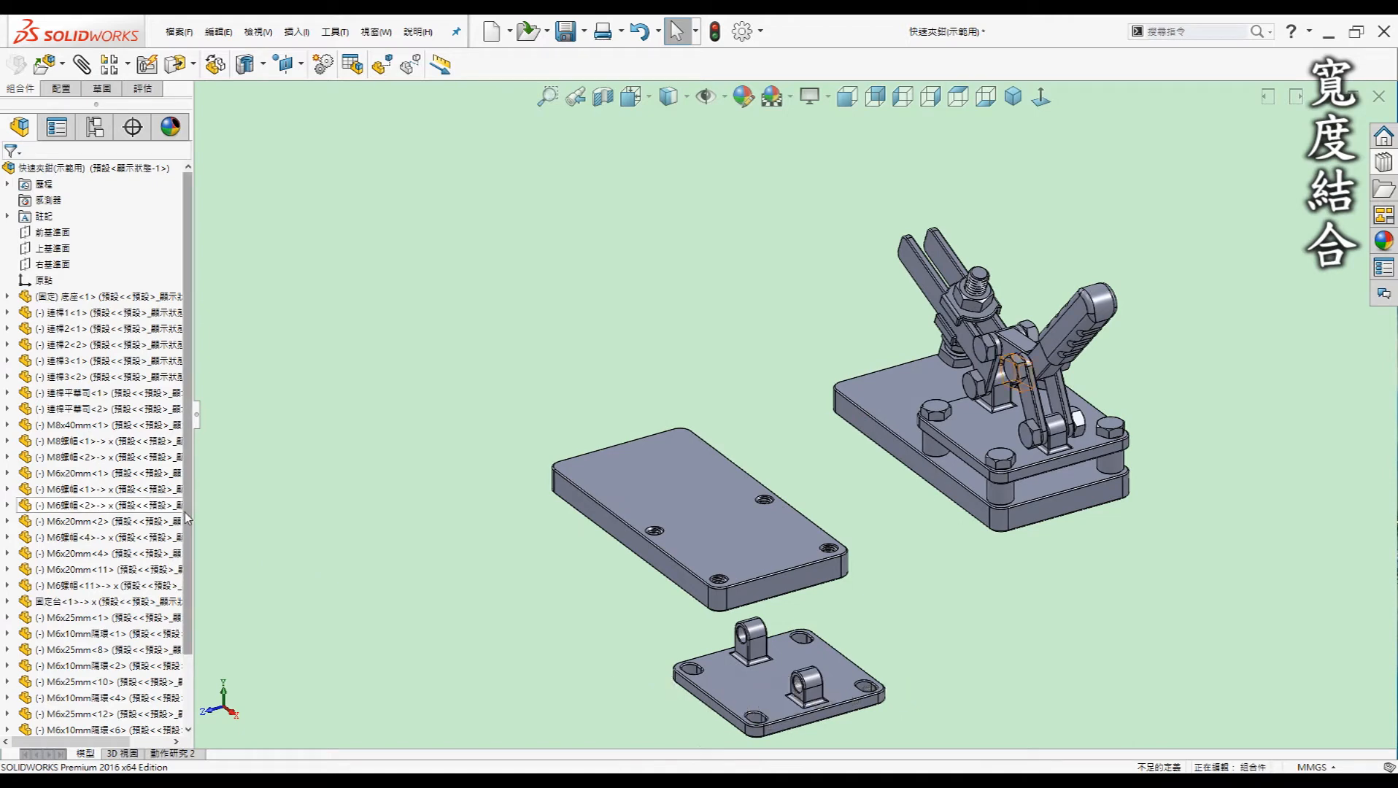
{"action": "scroll", "coordinate": [185, 512], "scroll_direction": "down", "scroll_amount": 3}
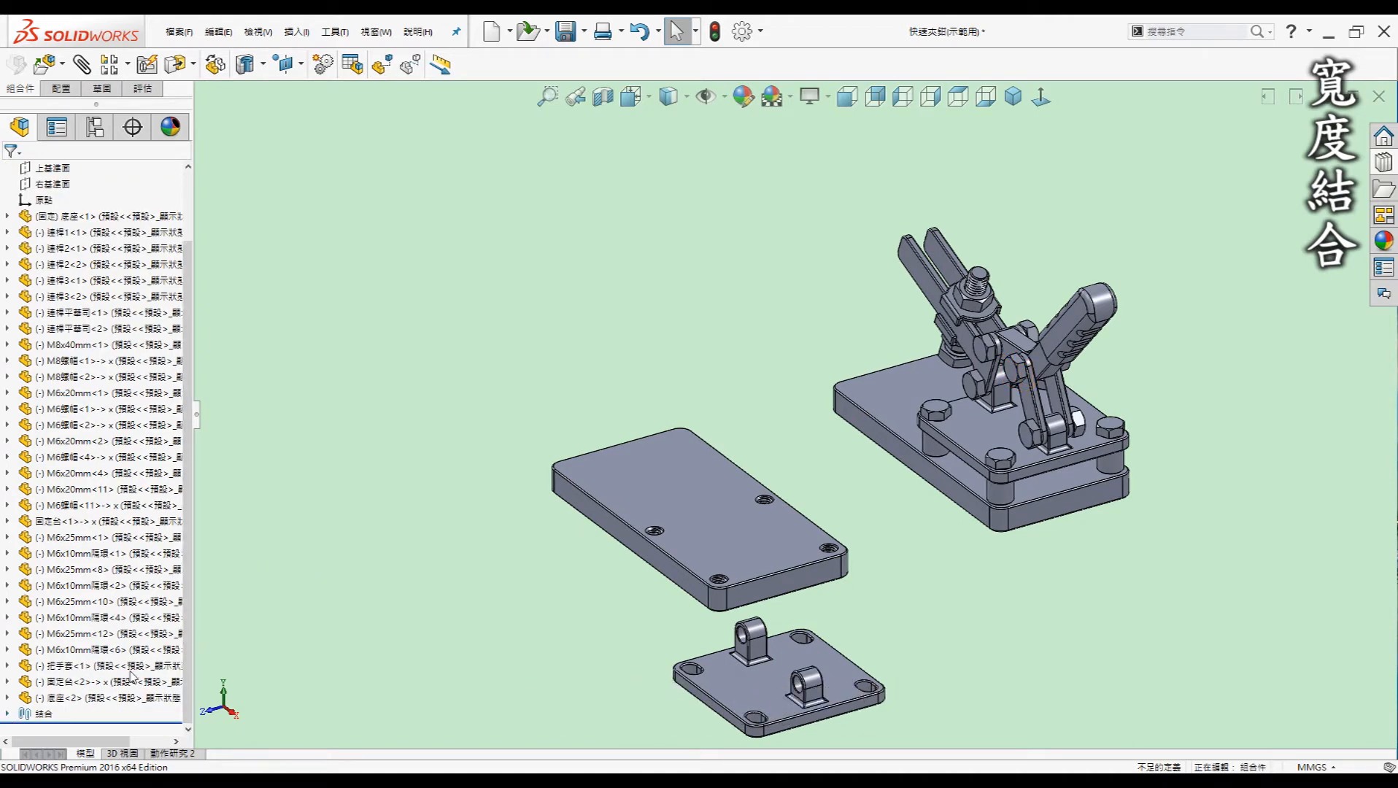
Expand the Mates folder and delete the 寬度5 width mate
{"action": "left_click", "coordinate": [8, 713]}
{"action": "left_click_drag", "start_coordinate": [187, 505], "coordinate": [197, 679]}
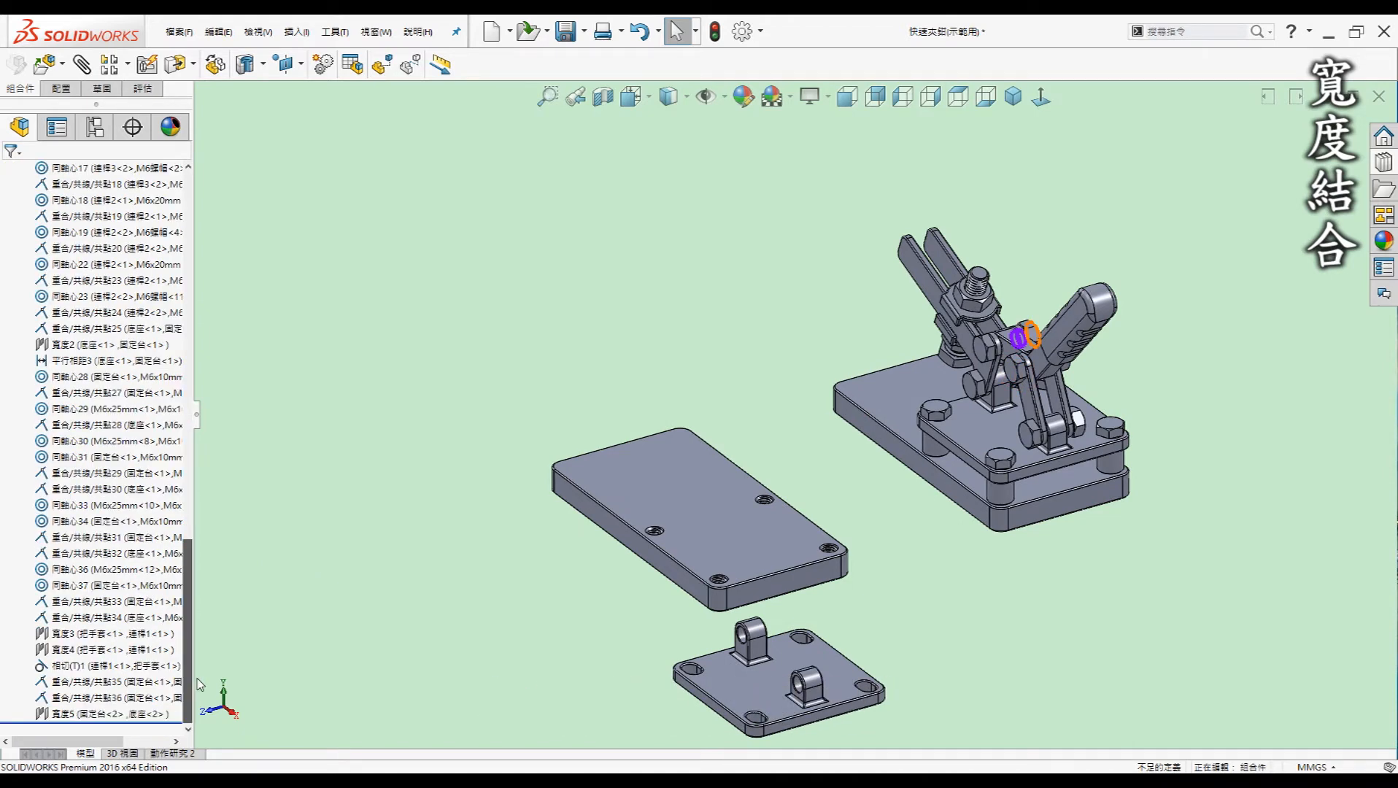
{"action": "left_click", "coordinate": [107, 714]}
{"action": "key", "text": "Delete"}
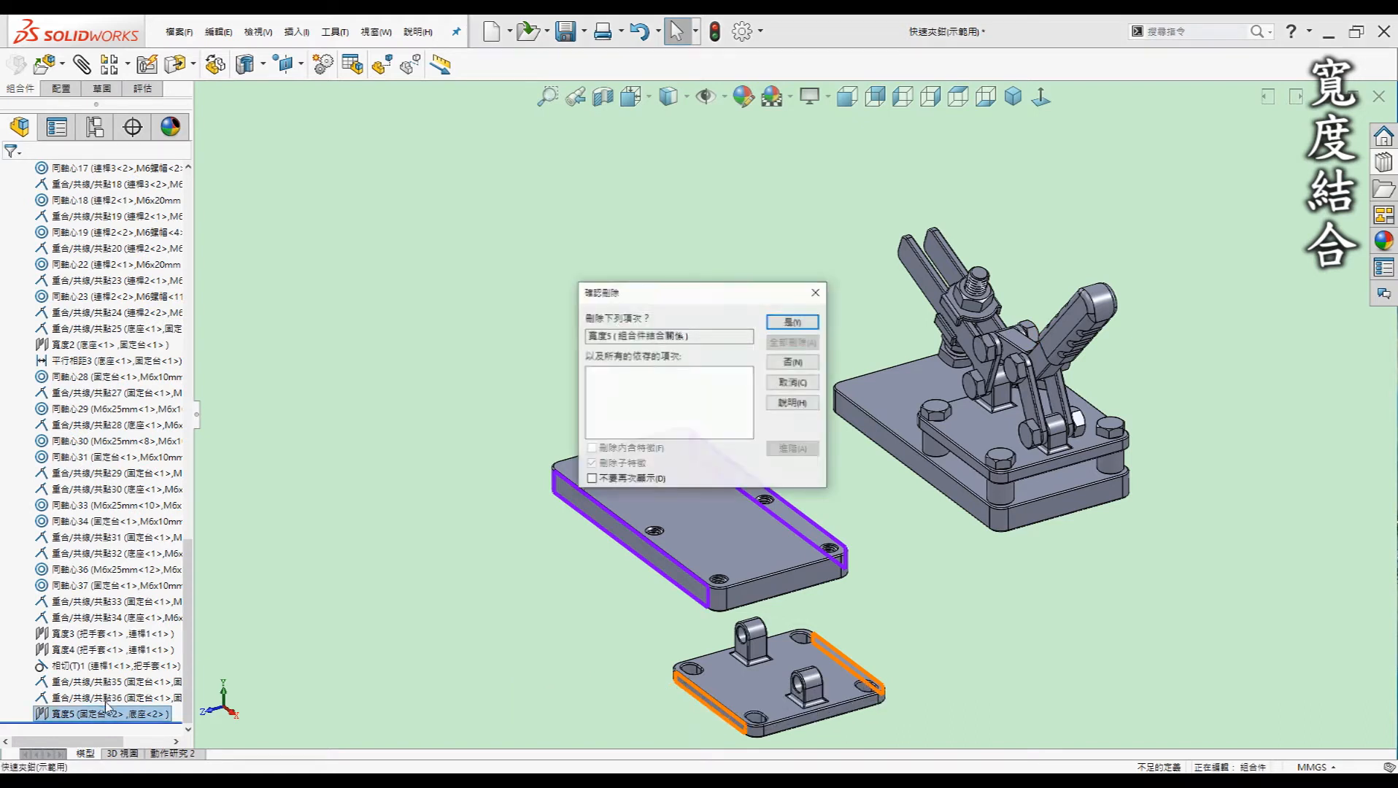
{"action": "key", "text": "Return"}
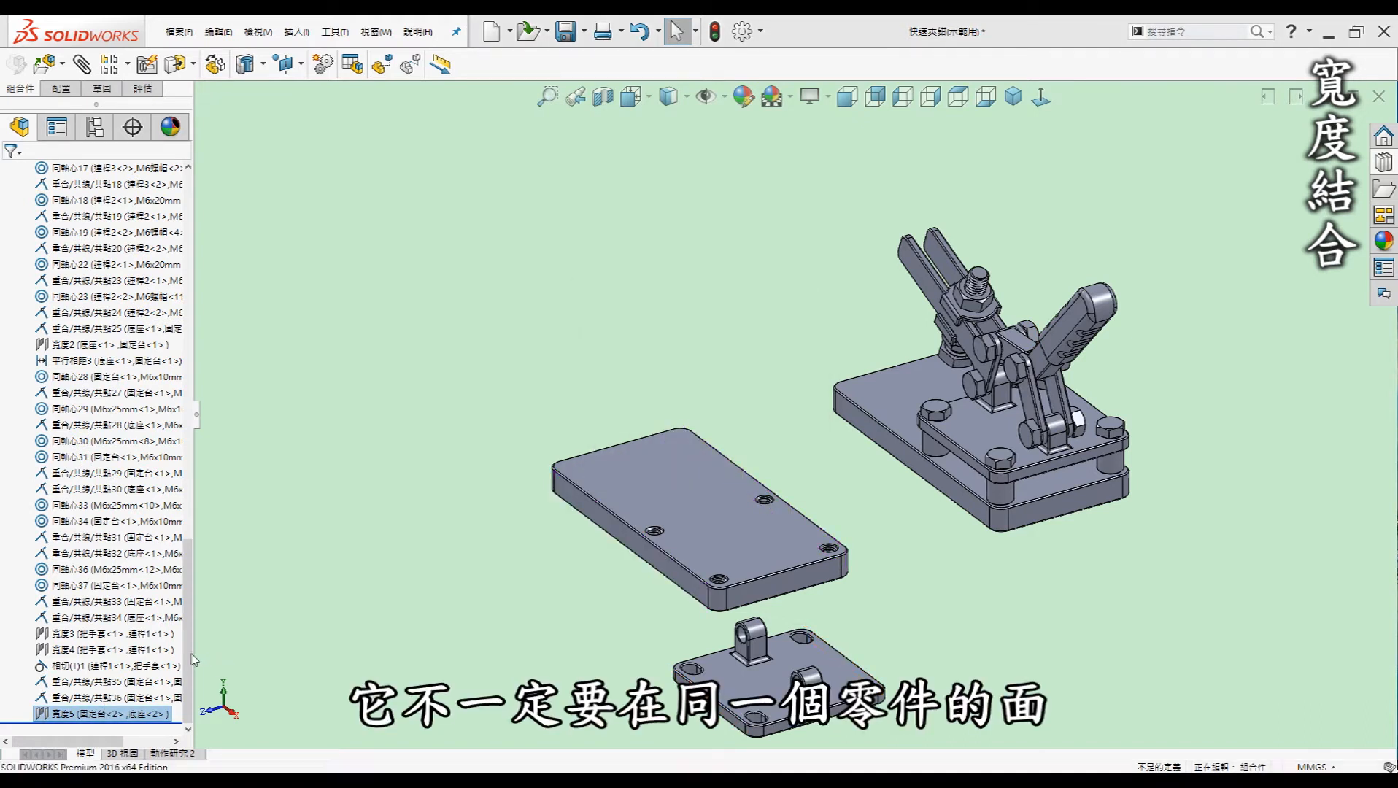
{"action": "left_click_drag", "start_coordinate": [190, 651], "coordinate": [219, 255]}
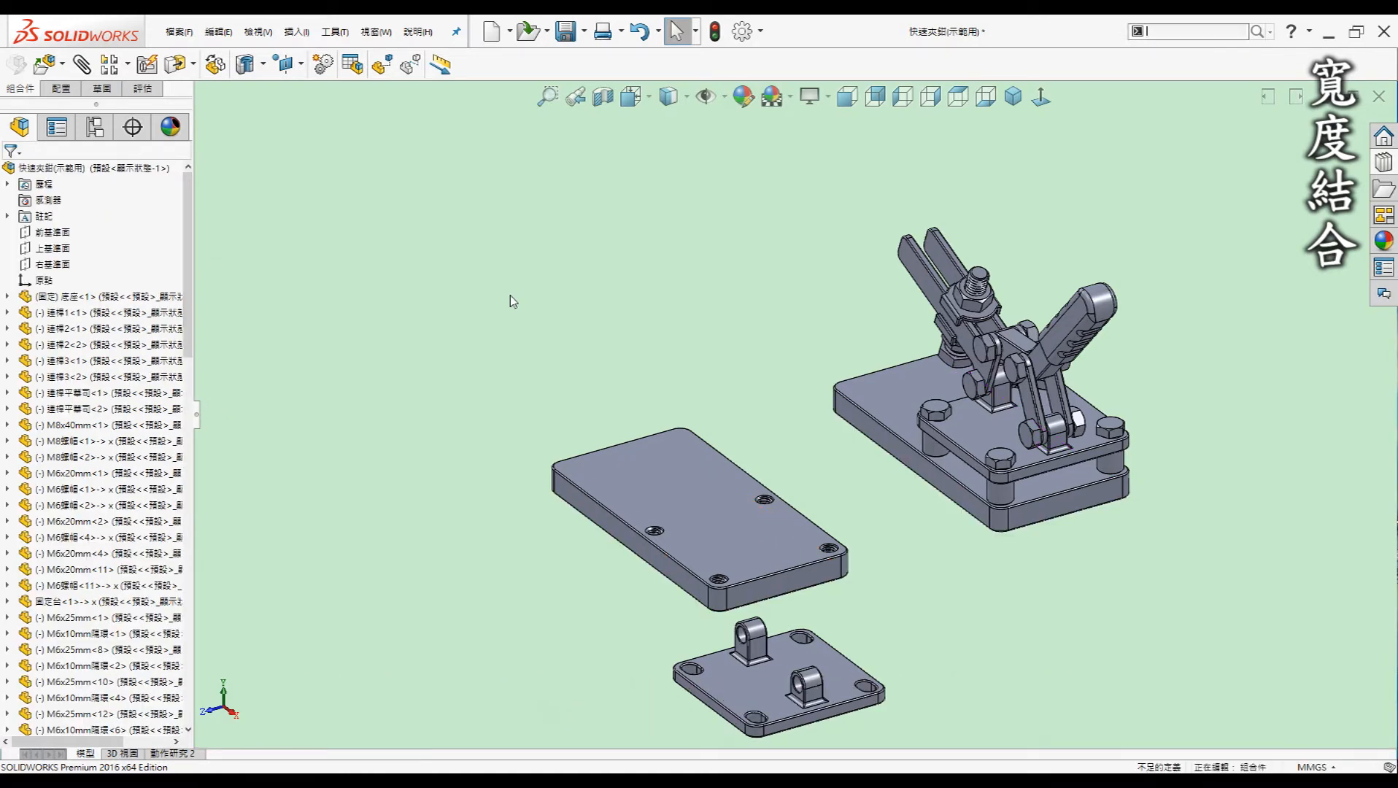
Start a new Mate and choose Width from Advanced Mates
{"action": "key", "text": "s"}
{"action": "left_click", "coordinate": [609, 316]}
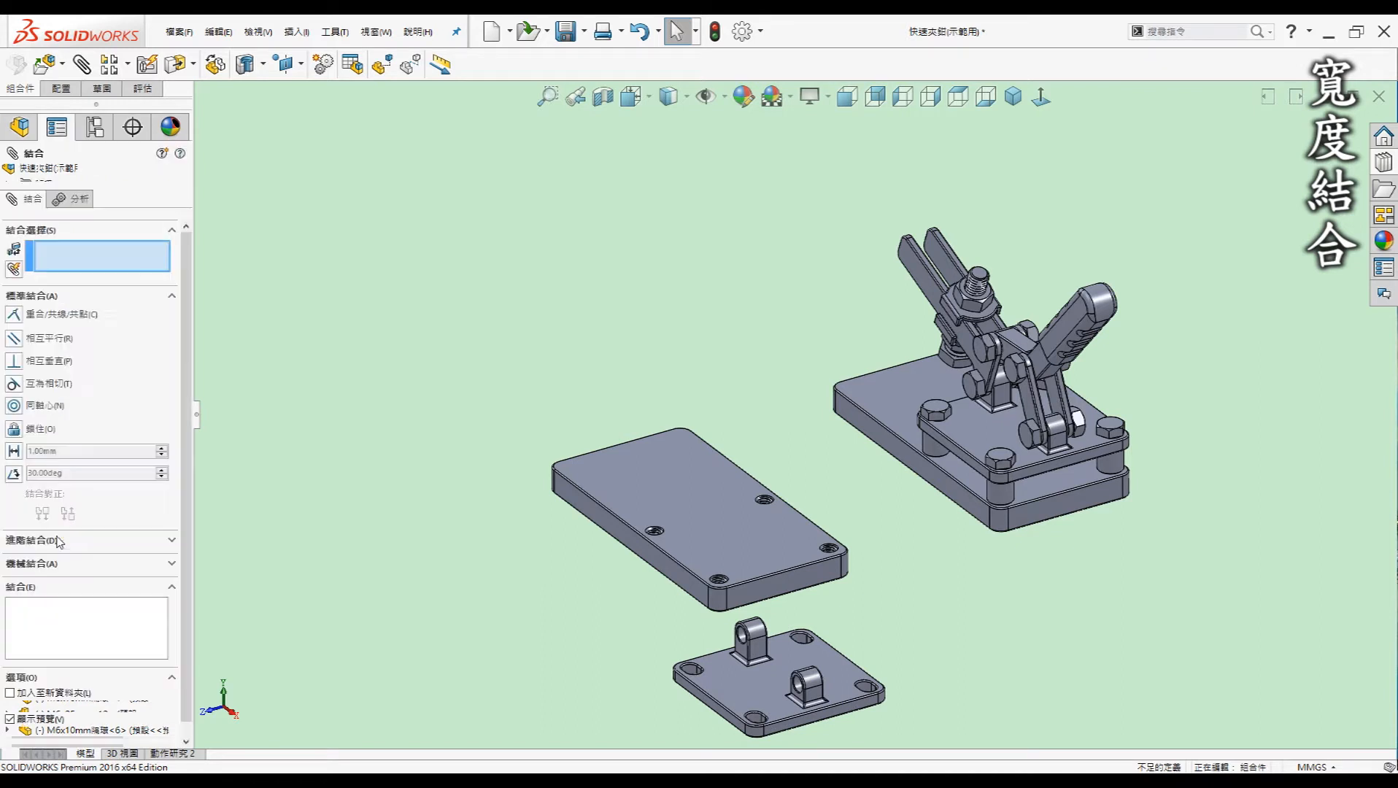
{"action": "left_click", "coordinate": [58, 543]}
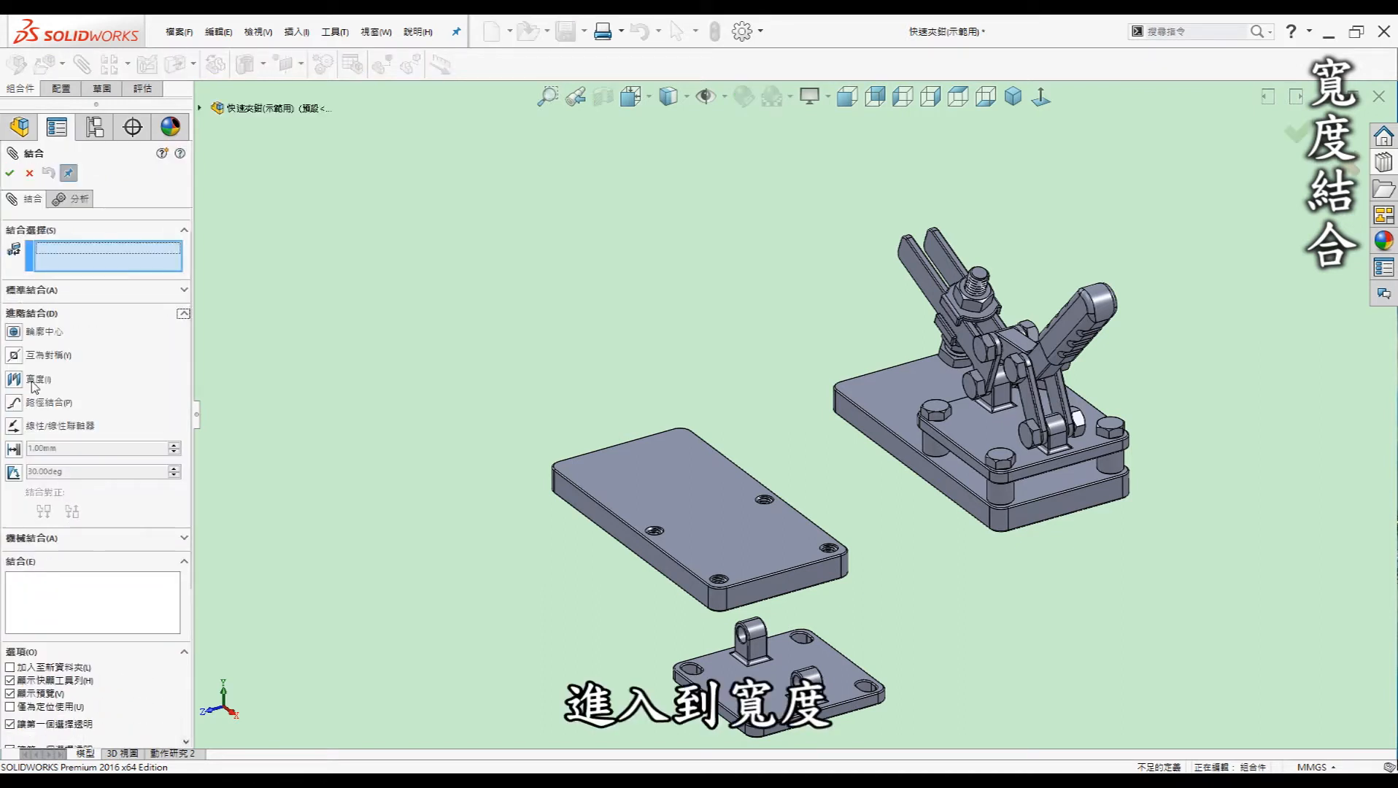
{"action": "left_click", "coordinate": [14, 379]}
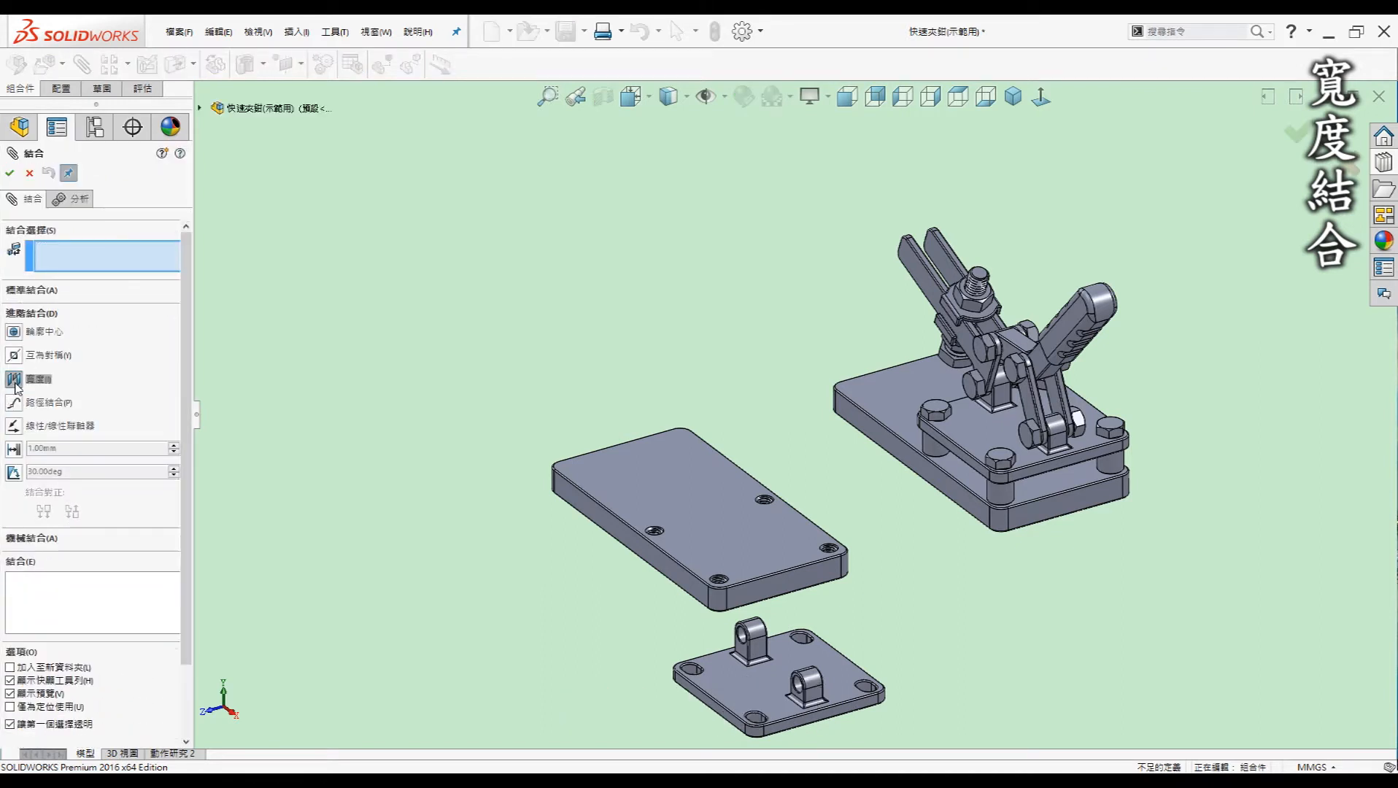
Select both plates' side faces as width faces and two base faces as tab faces
{"action": "scroll", "coordinate": [842, 505], "scroll_direction": "up", "scroll_amount": 2}
{"action": "middle_click_drag", "start_coordinate": [842, 505], "coordinate": [850, 437]}
{"action": "scroll", "coordinate": [788, 510], "scroll_direction": "down", "scroll_amount": 1}
{"action": "left_click", "coordinate": [726, 513]}
{"action": "middle_click_drag", "start_coordinate": [726, 513], "coordinate": [875, 513]}
{"action": "left_click", "coordinate": [921, 490]}
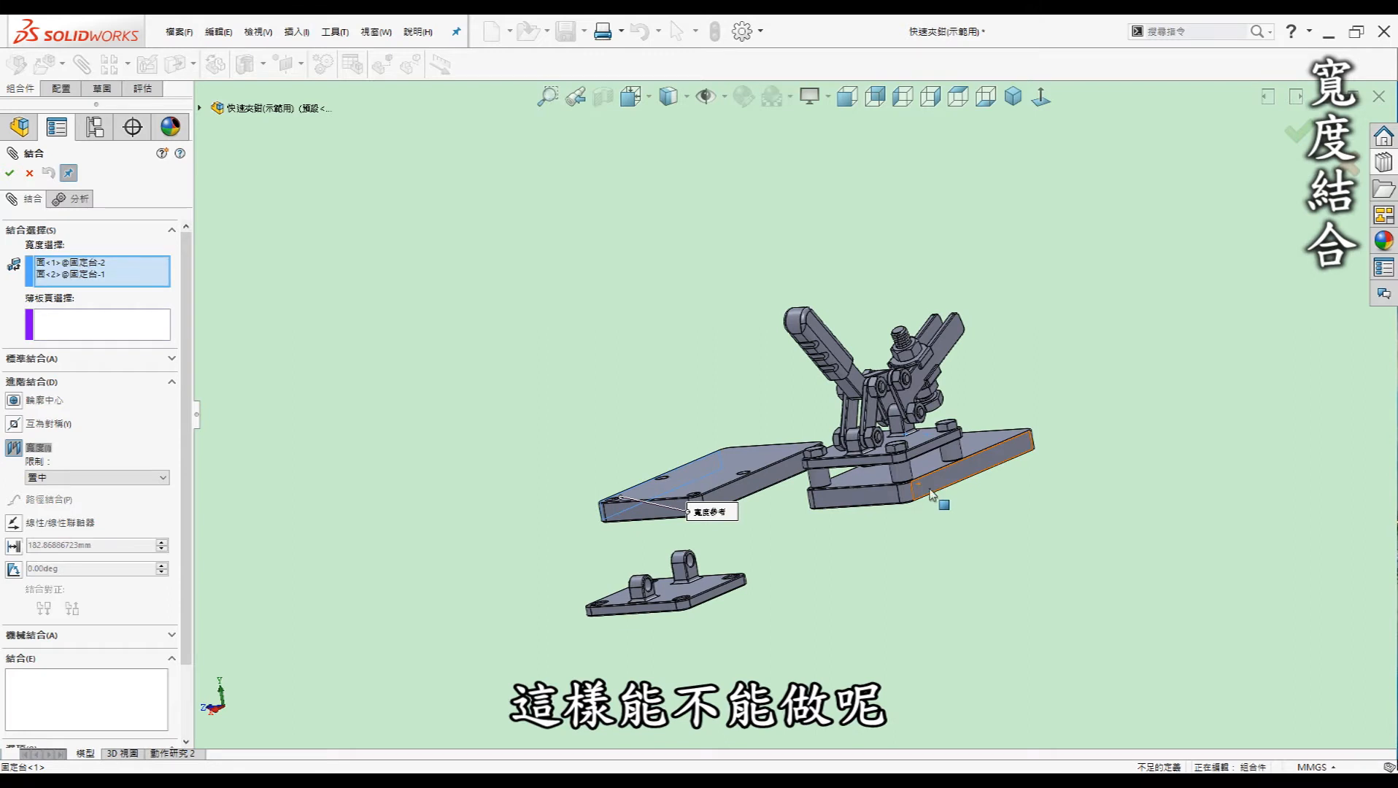
{"action": "middle_click_drag", "start_coordinate": [735, 504], "coordinate": [718, 619]}
{"action": "left_click", "coordinate": [697, 611]}
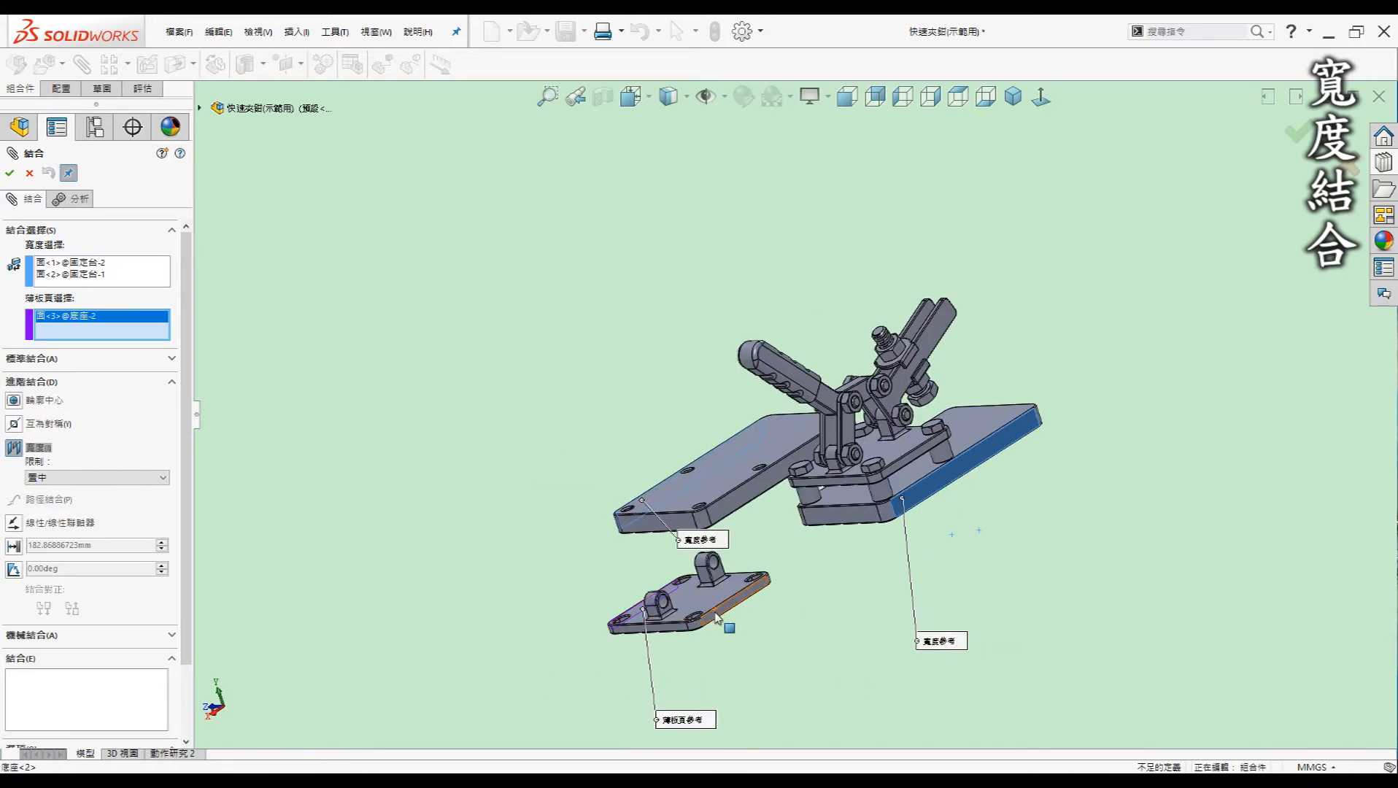
{"action": "left_click", "coordinate": [717, 607]}
{"action": "middle_click_drag", "start_coordinate": [717, 607], "coordinate": [1281, 545]}
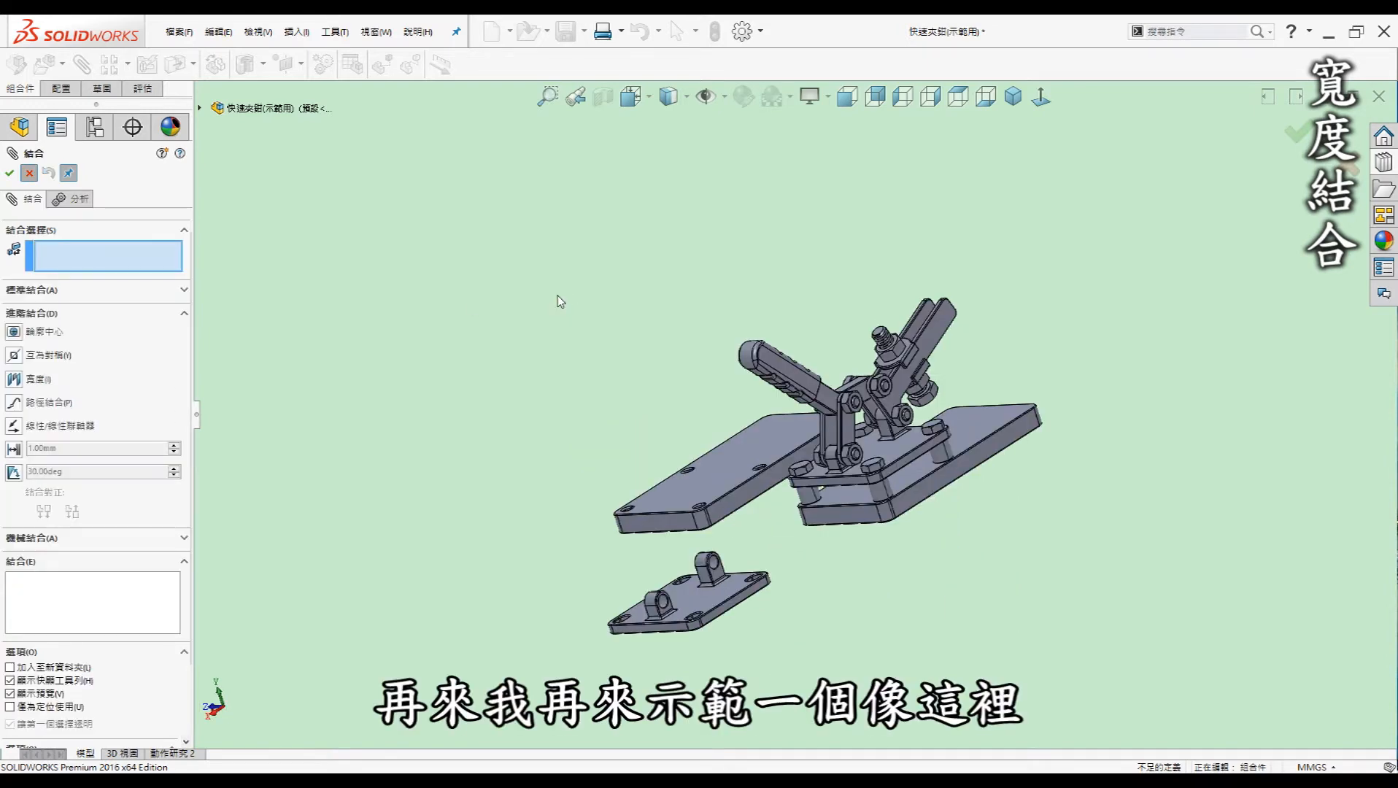
Cancel the unfinished width mate and drag the grip sleeve off beyond the handle bar's end
{"action": "key", "text": "Escape"}
{"action": "middle_click_drag", "start_coordinate": [694, 368], "coordinate": [836, 360]}
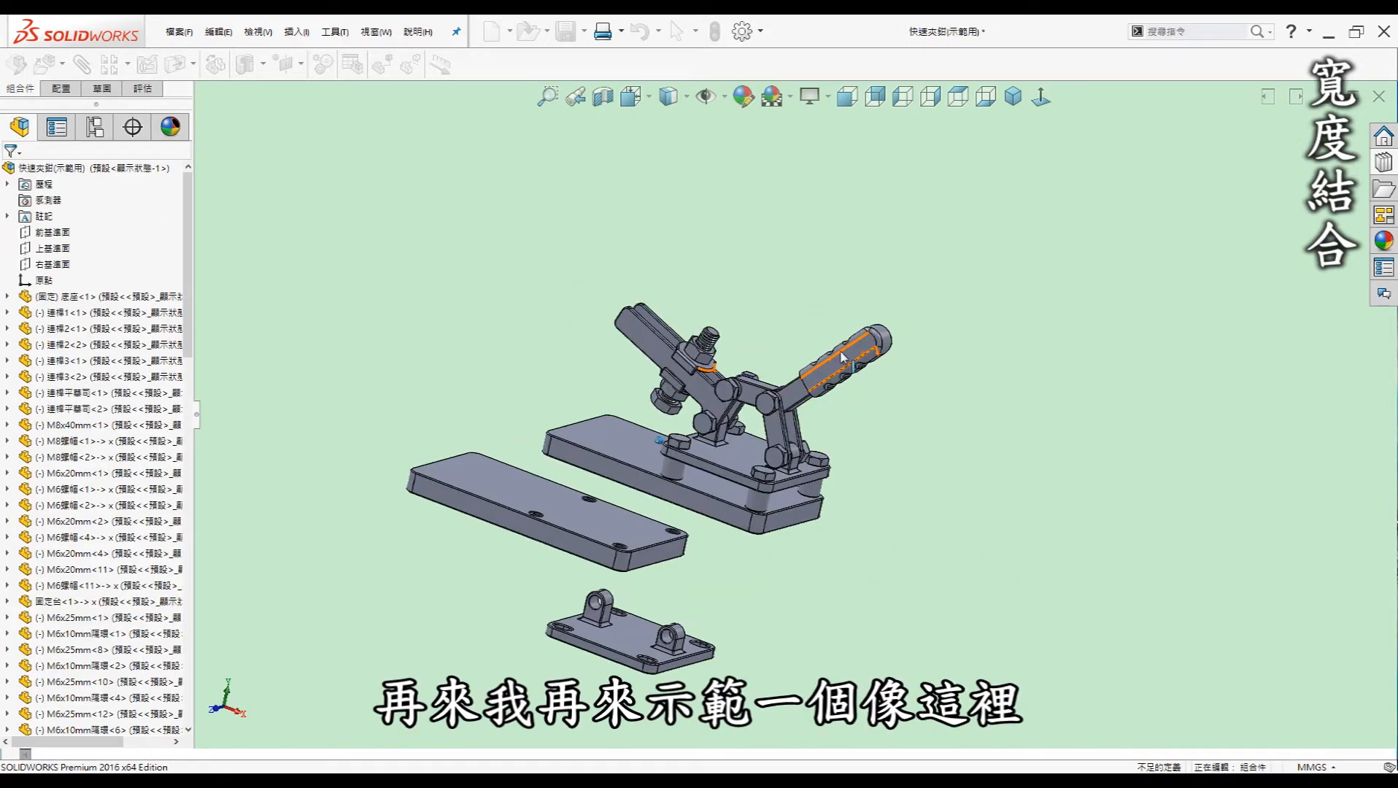
{"action": "scroll", "coordinate": [837, 360], "scroll_direction": "down", "scroll_amount": 3}
{"action": "scroll", "coordinate": [840, 359], "scroll_direction": "down", "scroll_amount": 5}
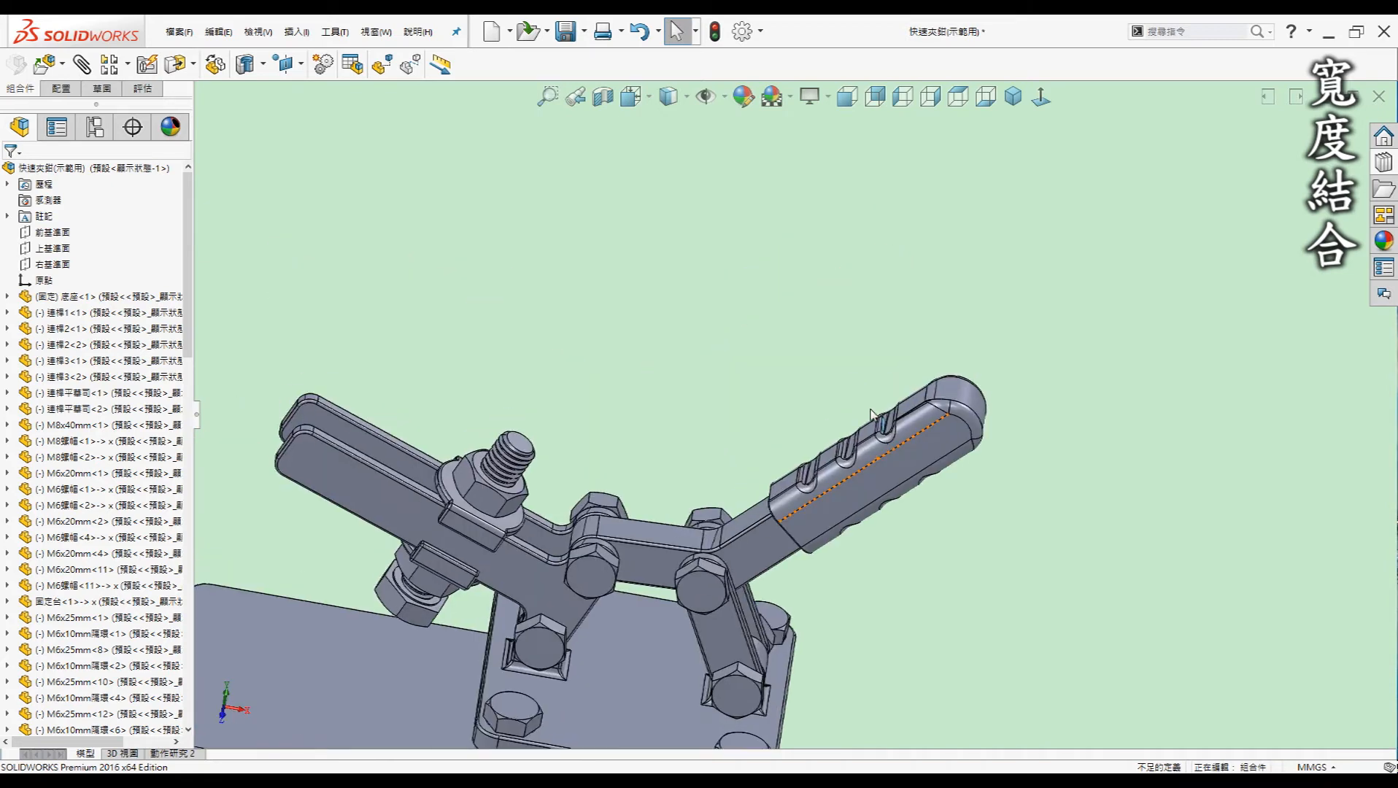
{"action": "left_click_drag", "start_coordinate": [903, 456], "coordinate": [795, 309], "text": "ctrl"}
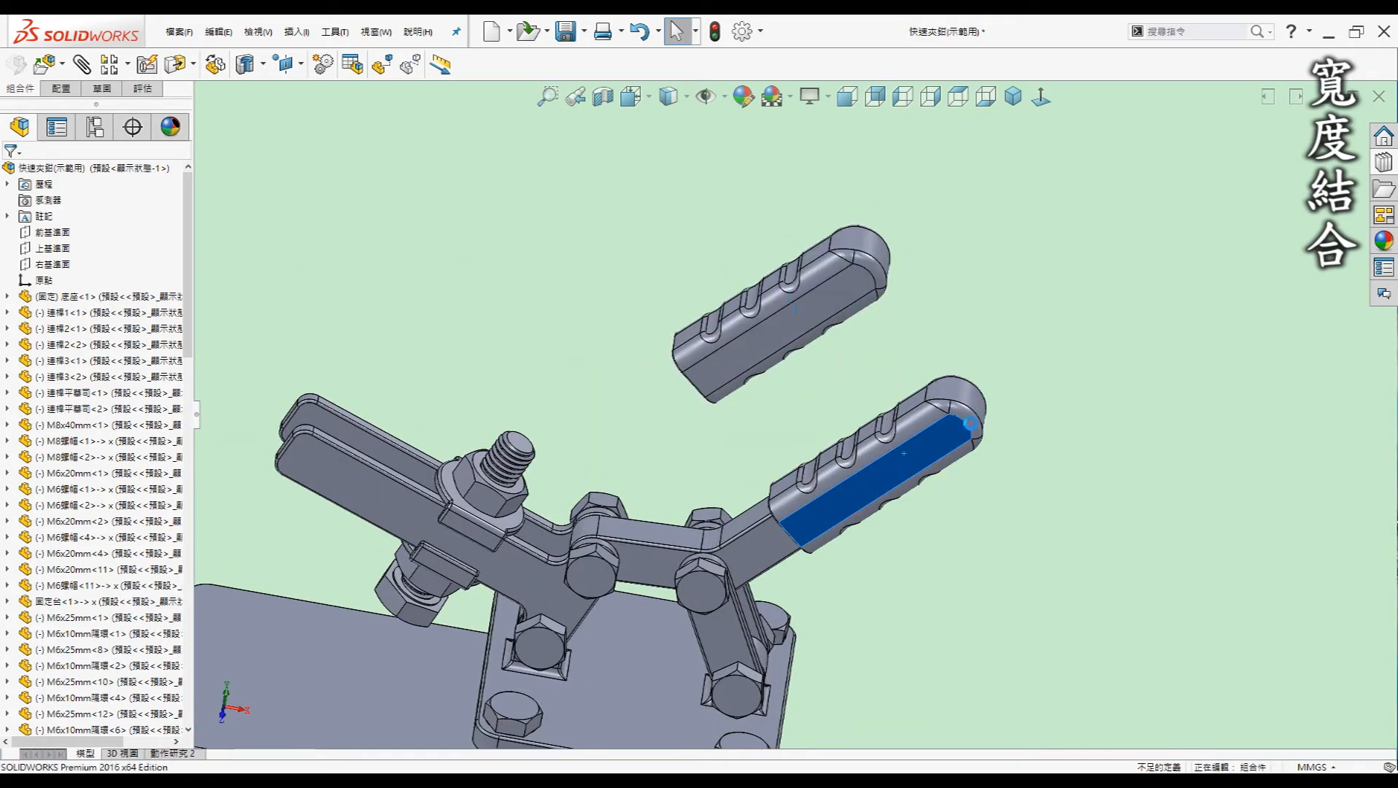
{"action": "middle_click_drag", "start_coordinate": [958, 396], "coordinate": [728, 316]}
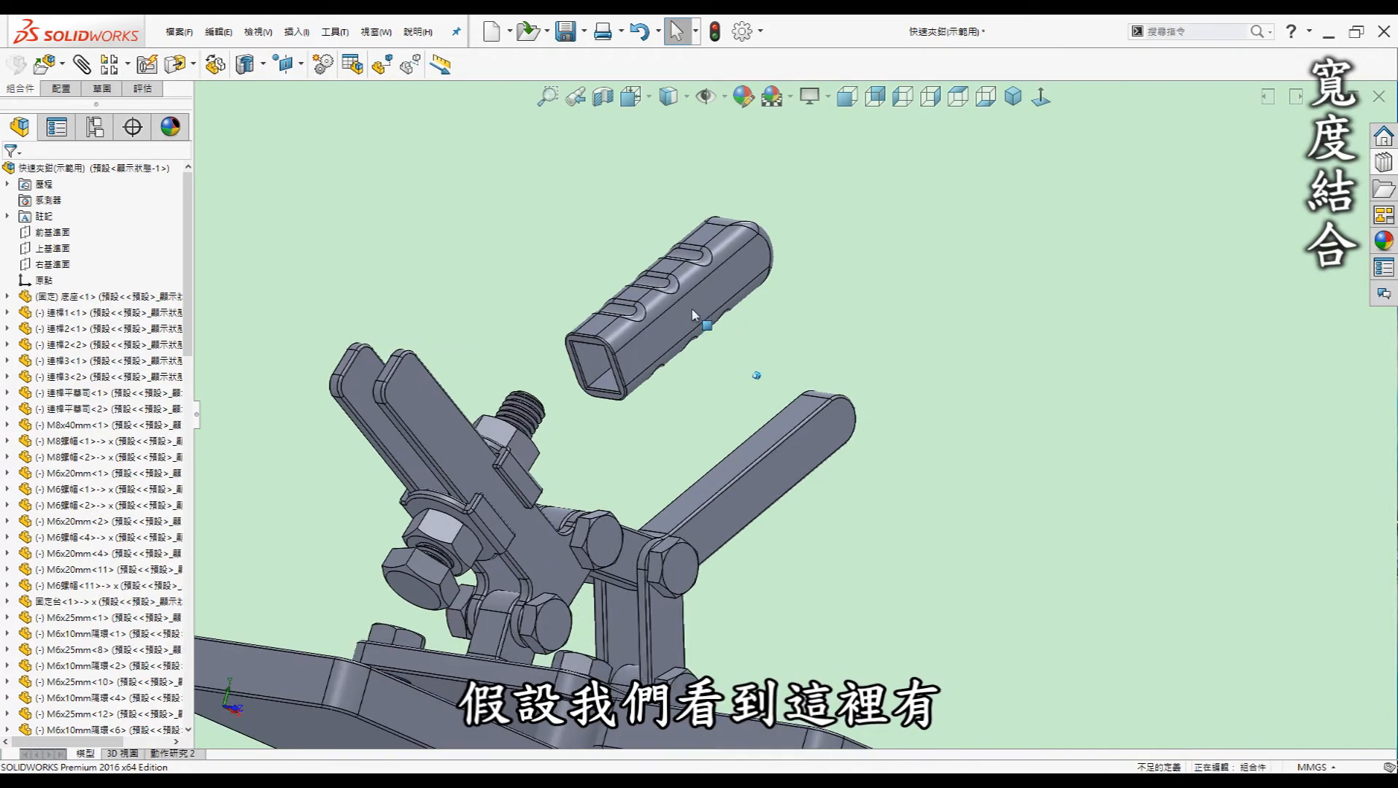
{"action": "left_click_drag", "start_coordinate": [692, 308], "coordinate": [962, 396]}
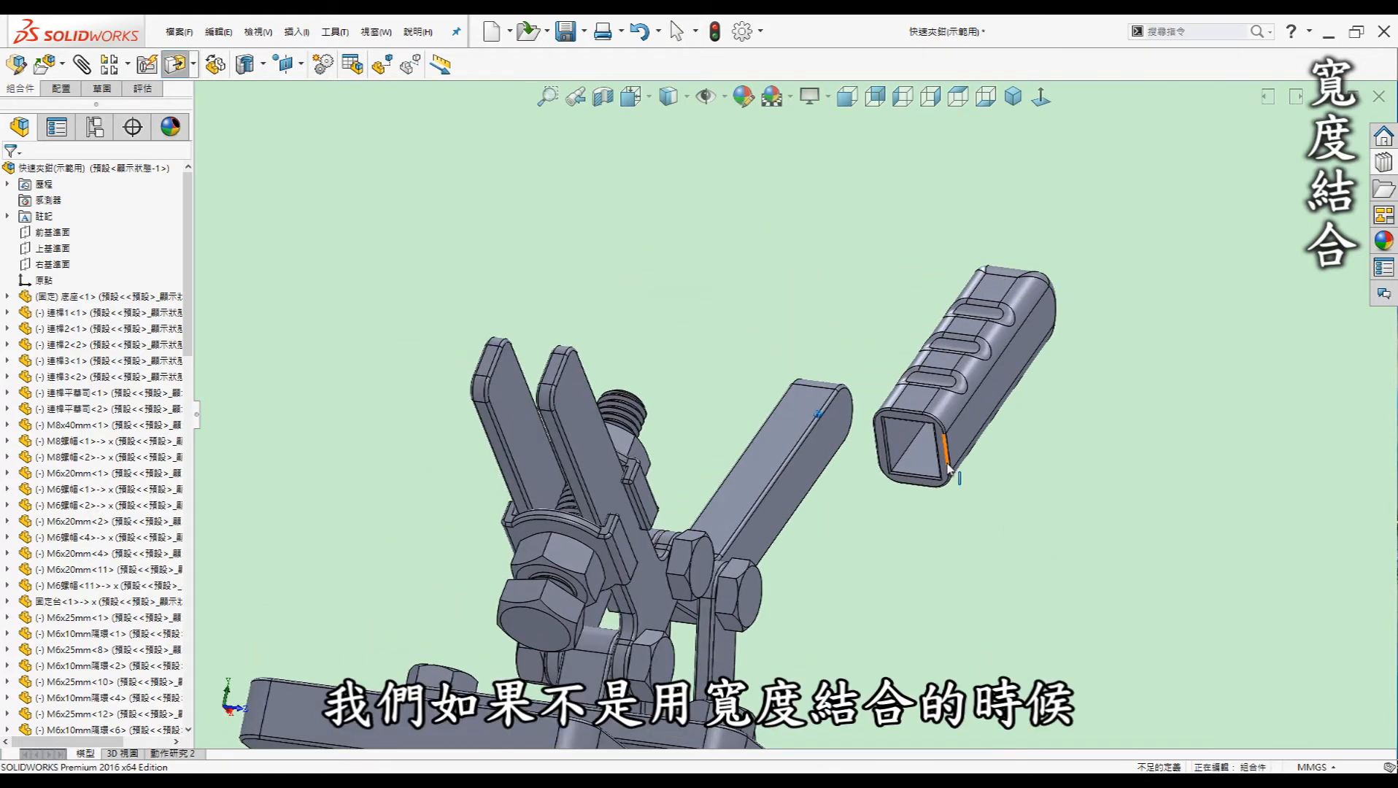
Orbit and zoom to expose the grip's and handle tube's side faces, then call up the shortcut bar
{"action": "scroll", "coordinate": [948, 469], "scroll_direction": "down", "scroll_amount": 3}
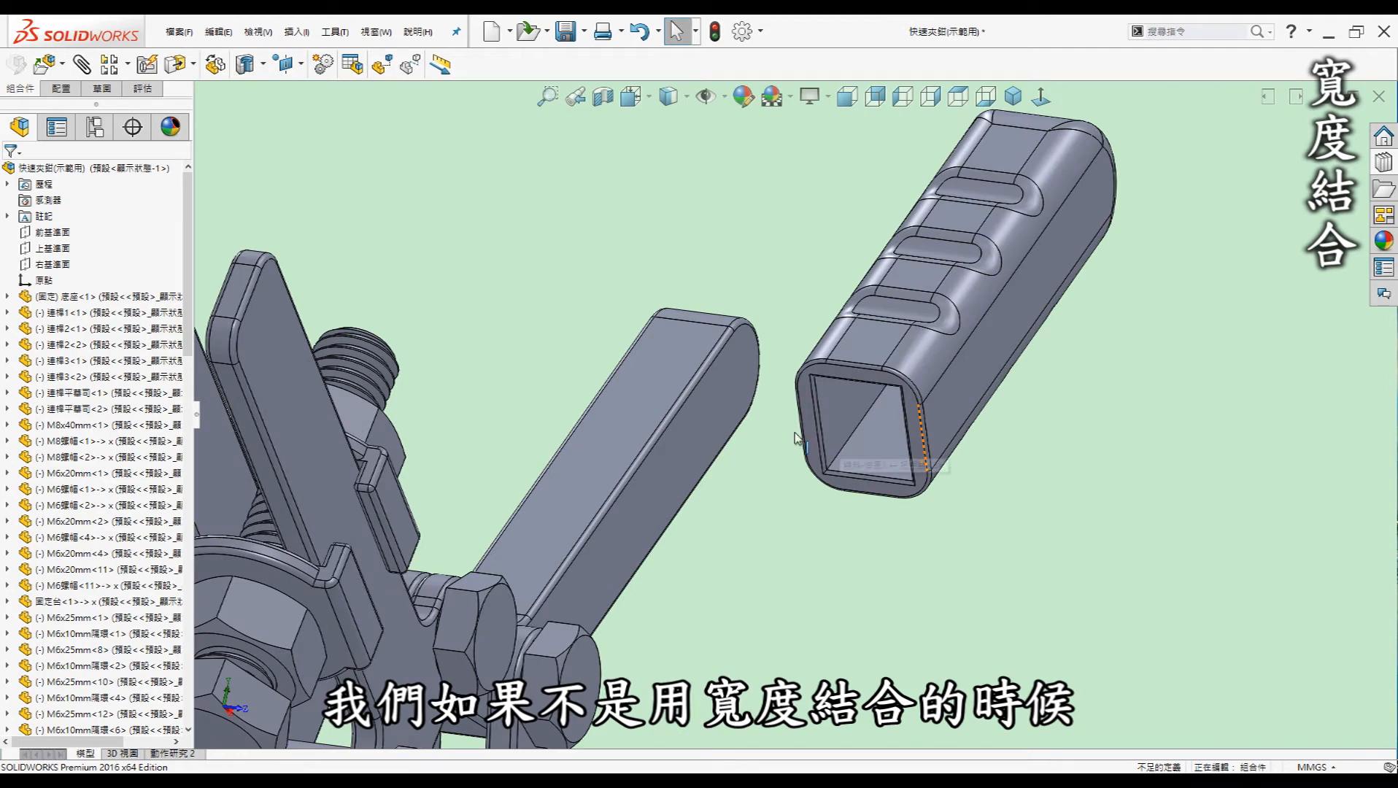
{"action": "middle_click_drag", "start_coordinate": [887, 446], "coordinate": [802, 430]}
{"action": "scroll", "coordinate": [802, 431], "scroll_direction": "down", "scroll_amount": 3}
{"action": "scroll", "coordinate": [801, 431], "scroll_direction": "down", "scroll_amount": 2}
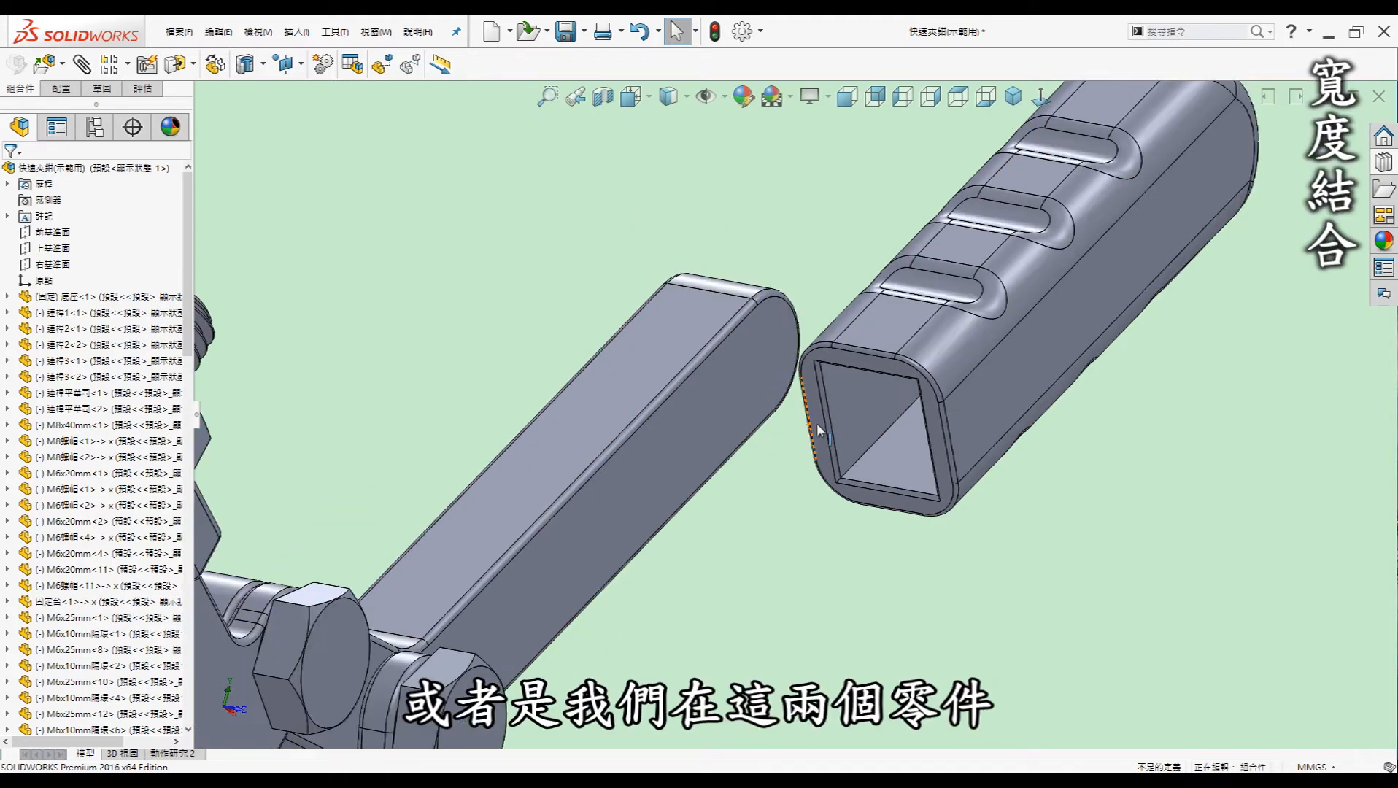
{"action": "scroll", "coordinate": [759, 438], "scroll_direction": "up", "scroll_amount": 2}
{"action": "middle_click_drag", "start_coordinate": [971, 386], "coordinate": [932, 381]}
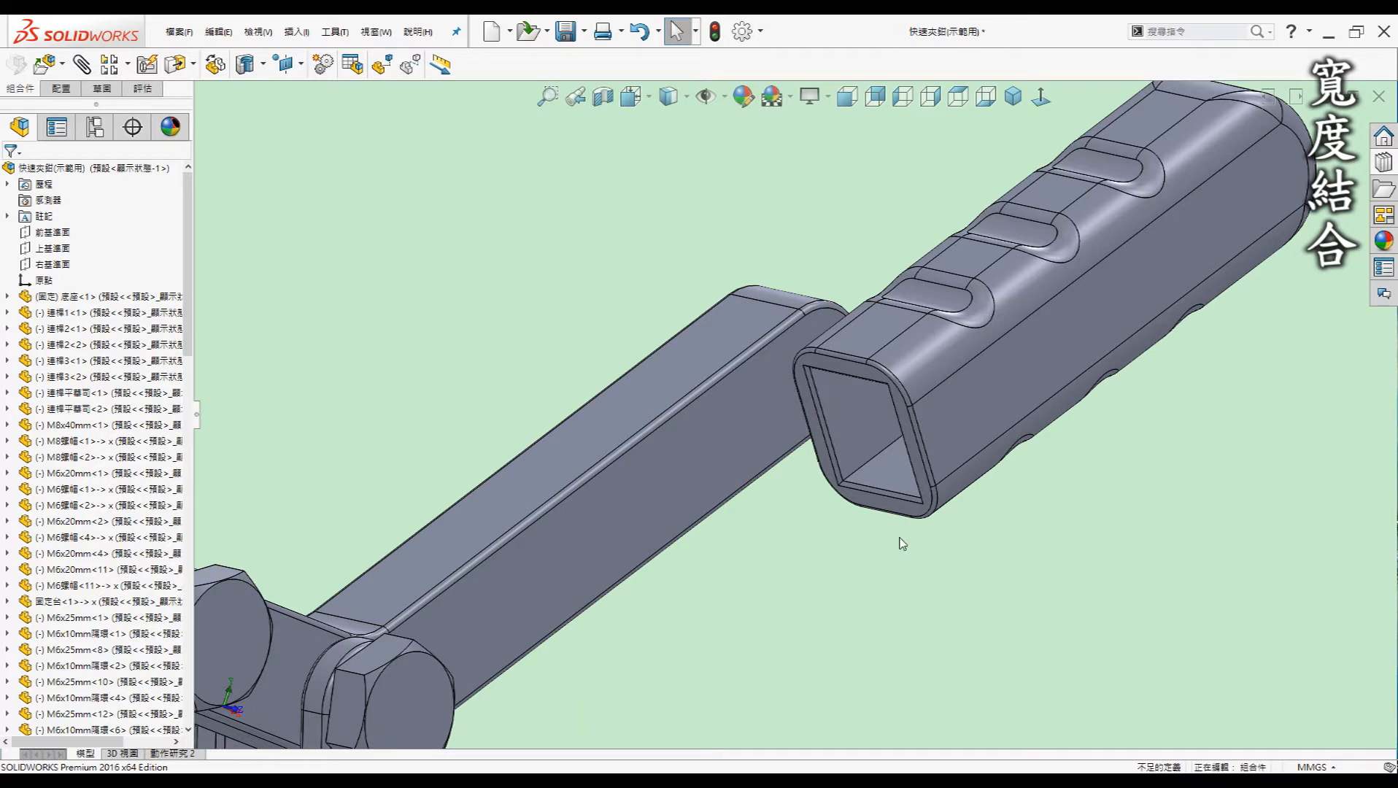
{"action": "key", "text": "s"}
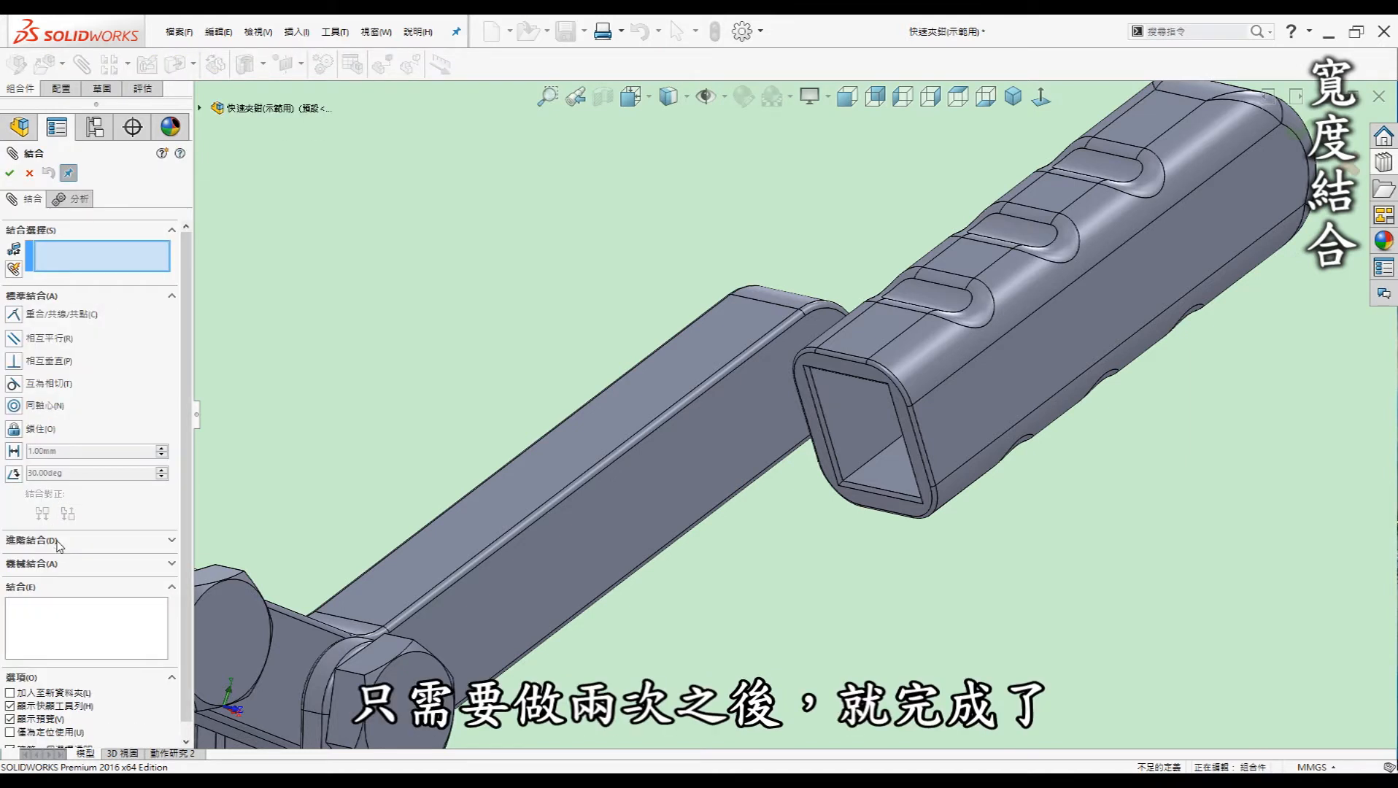
{"action": "left_click", "coordinate": [34, 541]}
{"action": "left_click", "coordinate": [14, 379]}
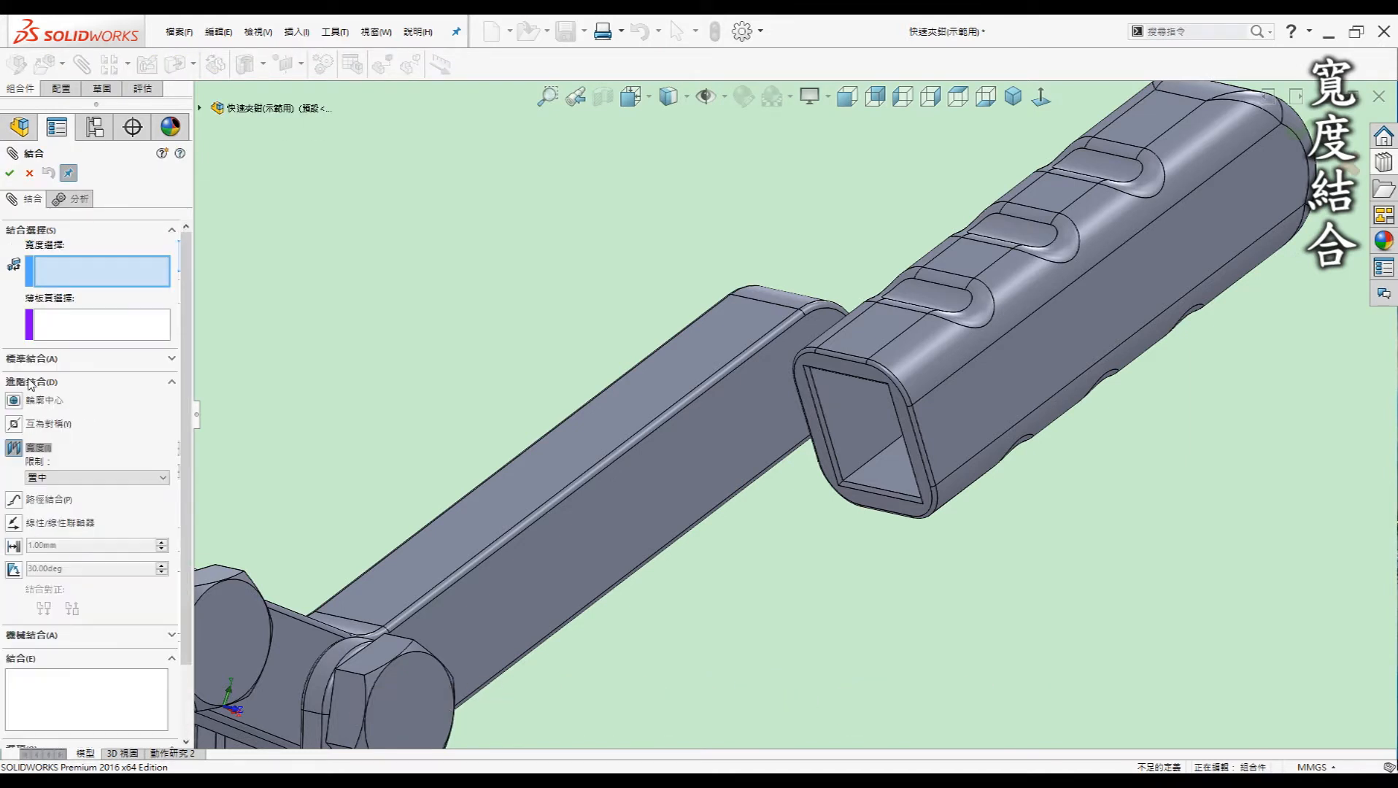
{"action": "scroll", "coordinate": [764, 431], "scroll_direction": "up", "scroll_amount": 3}
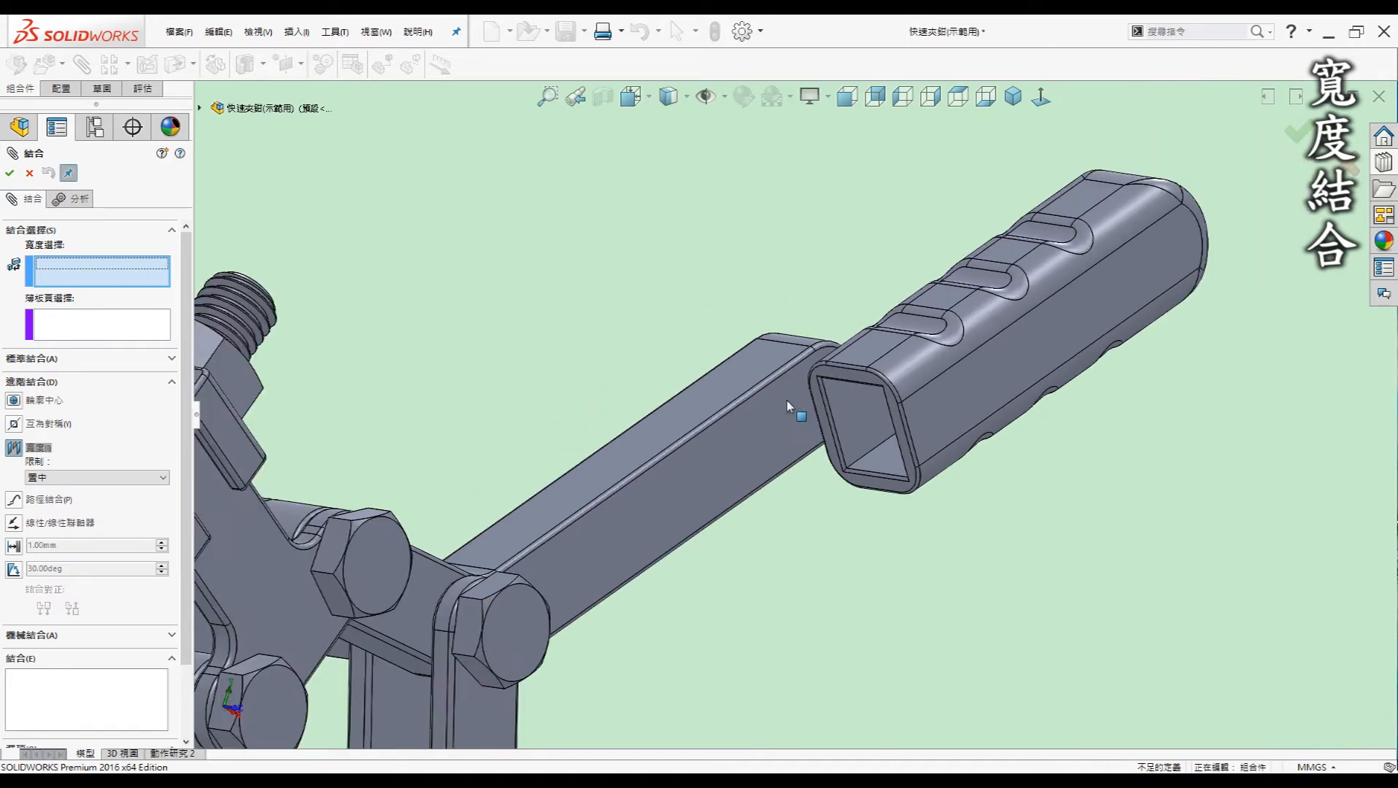
{"action": "left_click", "coordinate": [731, 392]}
{"action": "middle_click_drag", "start_coordinate": [731, 392], "coordinate": [742, 524]}
{"action": "left_click", "coordinate": [703, 638]}
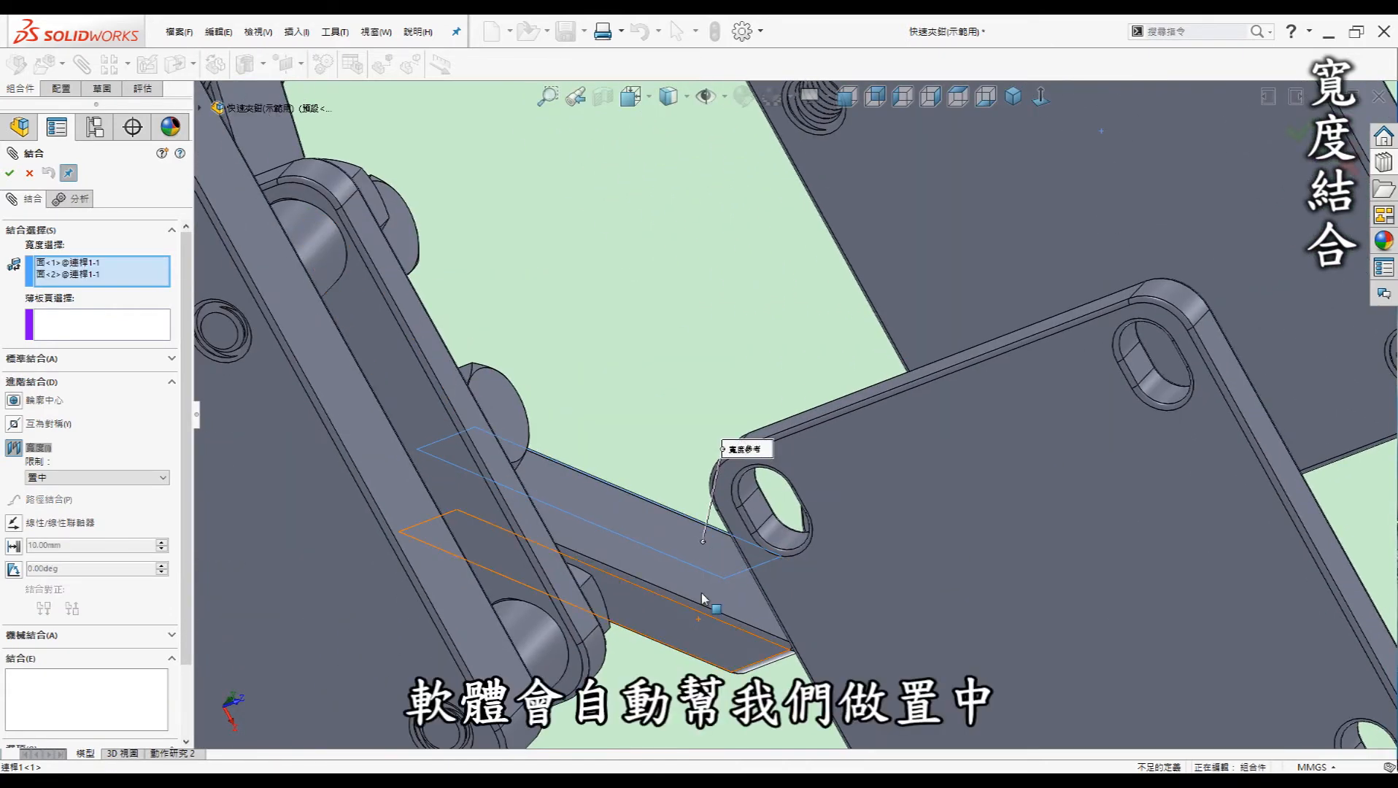
{"action": "scroll", "coordinate": [780, 399], "scroll_direction": "up", "scroll_amount": 1}
{"action": "middle_click_drag", "start_coordinate": [780, 399], "coordinate": [733, 230]}
{"action": "scroll", "coordinate": [725, 254], "scroll_direction": "down", "scroll_amount": 6}
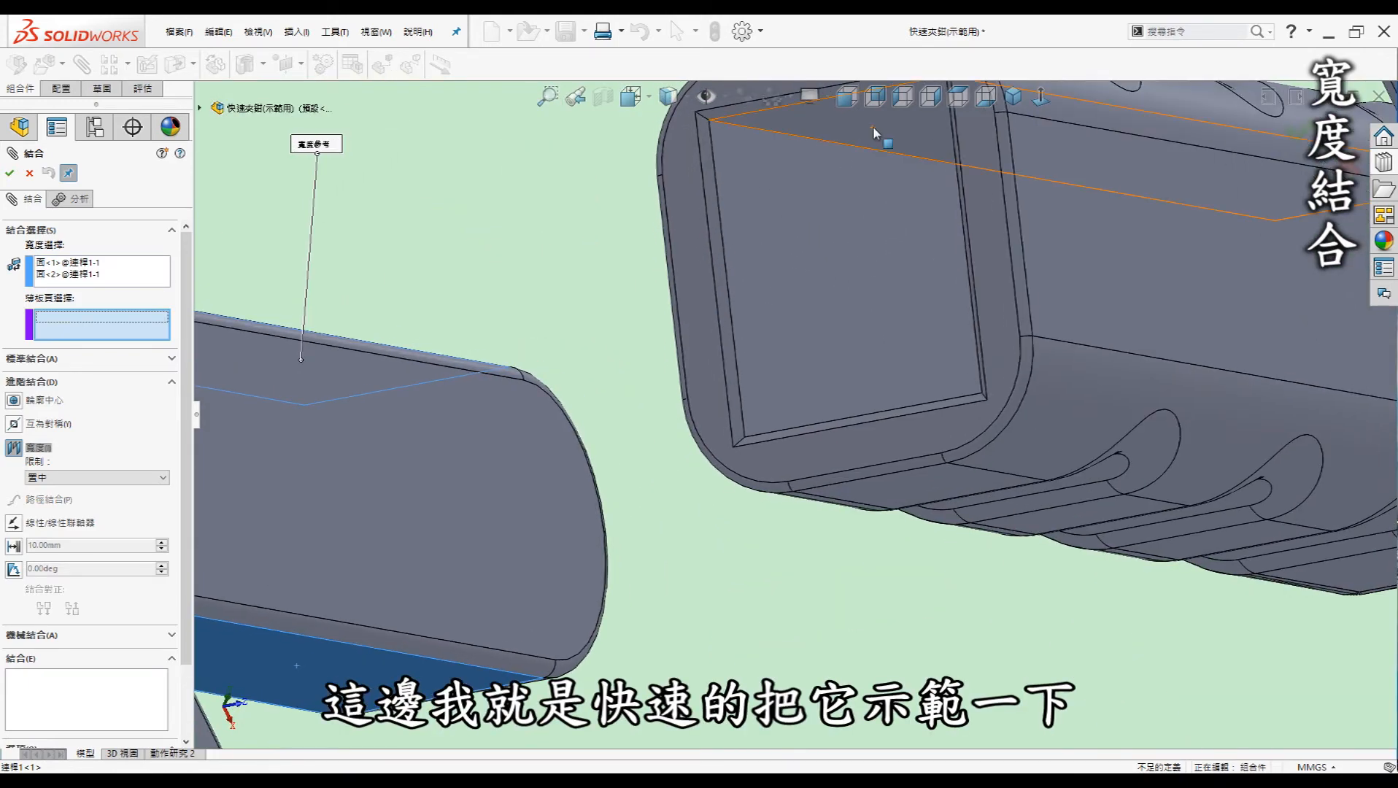
{"action": "left_click", "coordinate": [857, 224]}
{"action": "scroll", "coordinate": [854, 224], "scroll_direction": "up", "scroll_amount": 3}
{"action": "middle_click_drag", "start_coordinate": [843, 268], "coordinate": [833, 380]}
{"action": "left_click", "coordinate": [835, 413]}
{"action": "right_click", "coordinate": [834, 414]}
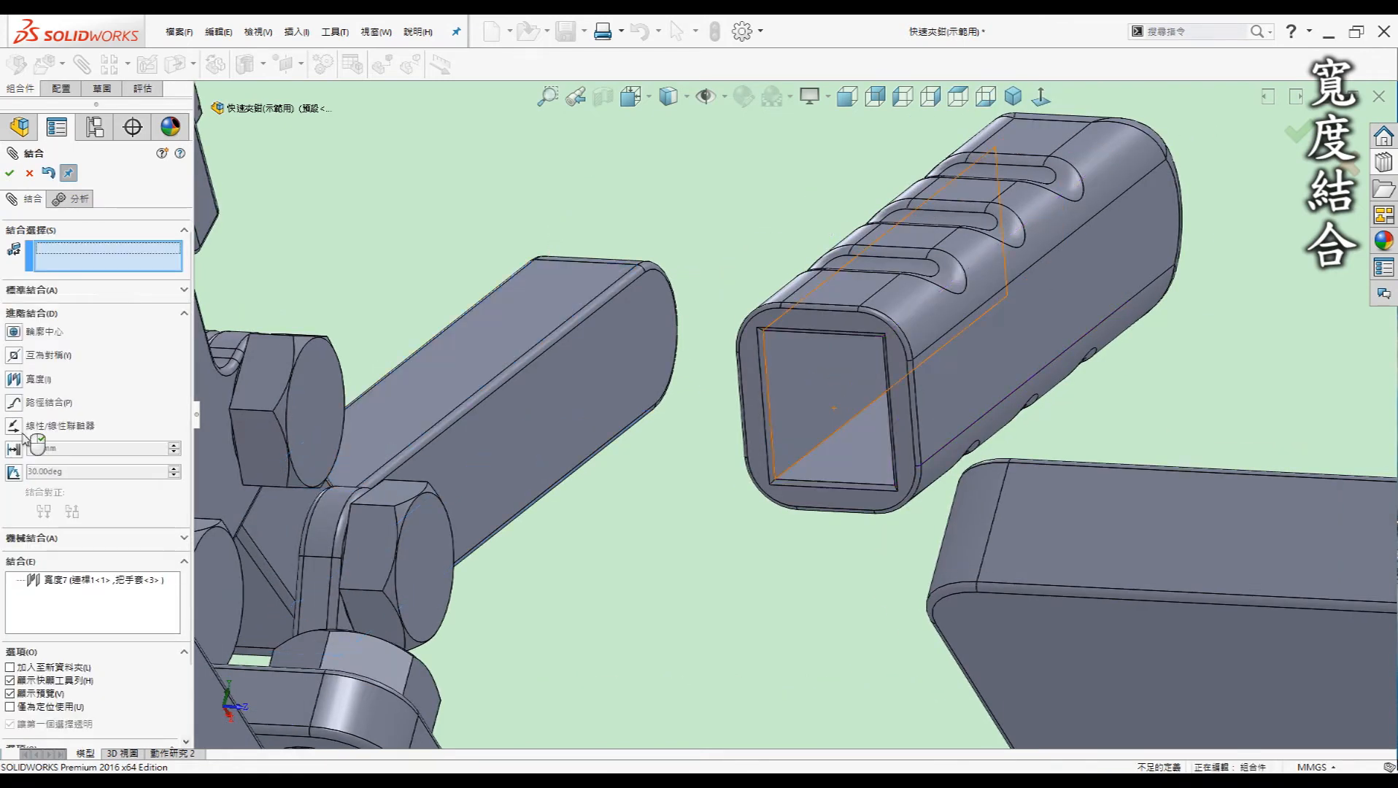
{"action": "left_click", "coordinate": [15, 379]}
{"action": "left_click", "coordinate": [607, 377]}
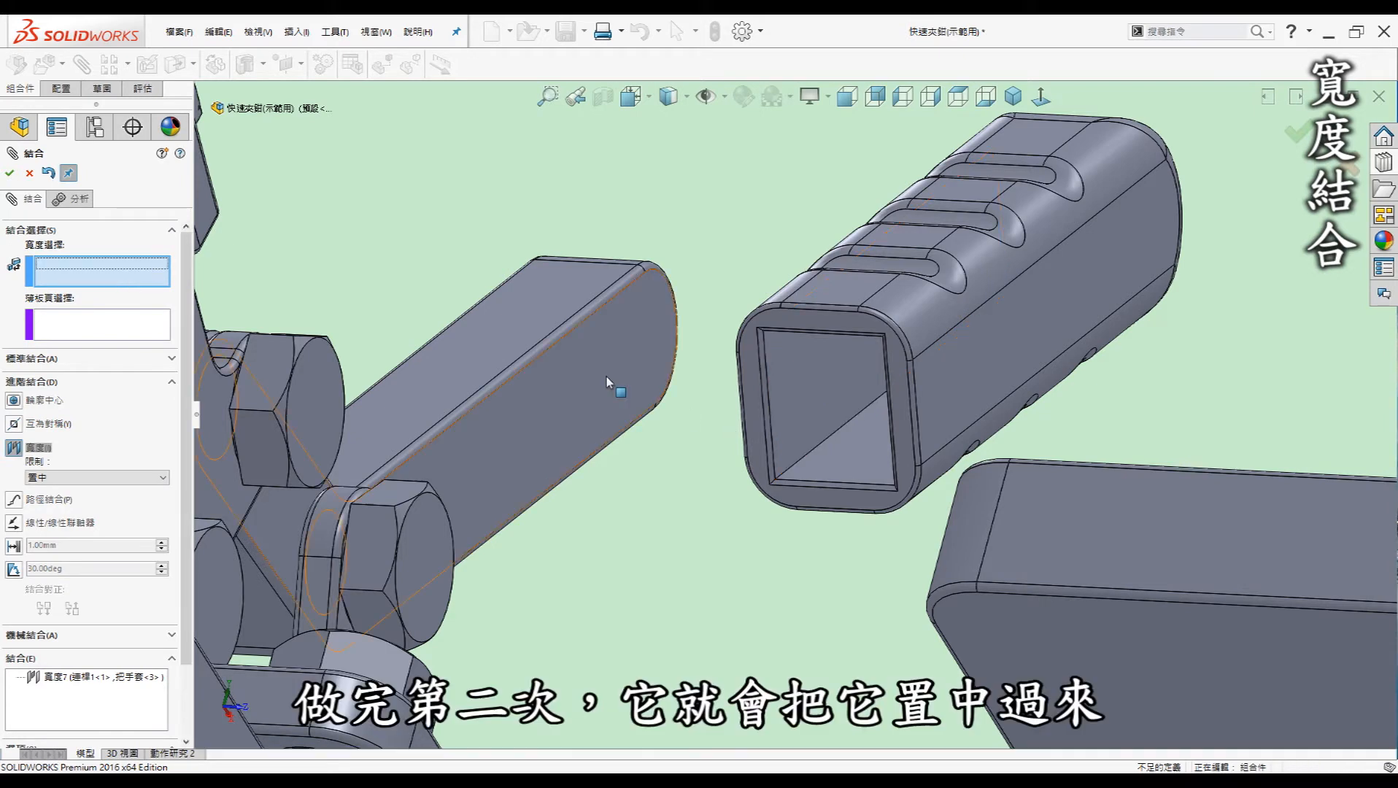
{"action": "middle_click_drag", "start_coordinate": [604, 376], "coordinate": [566, 319]}
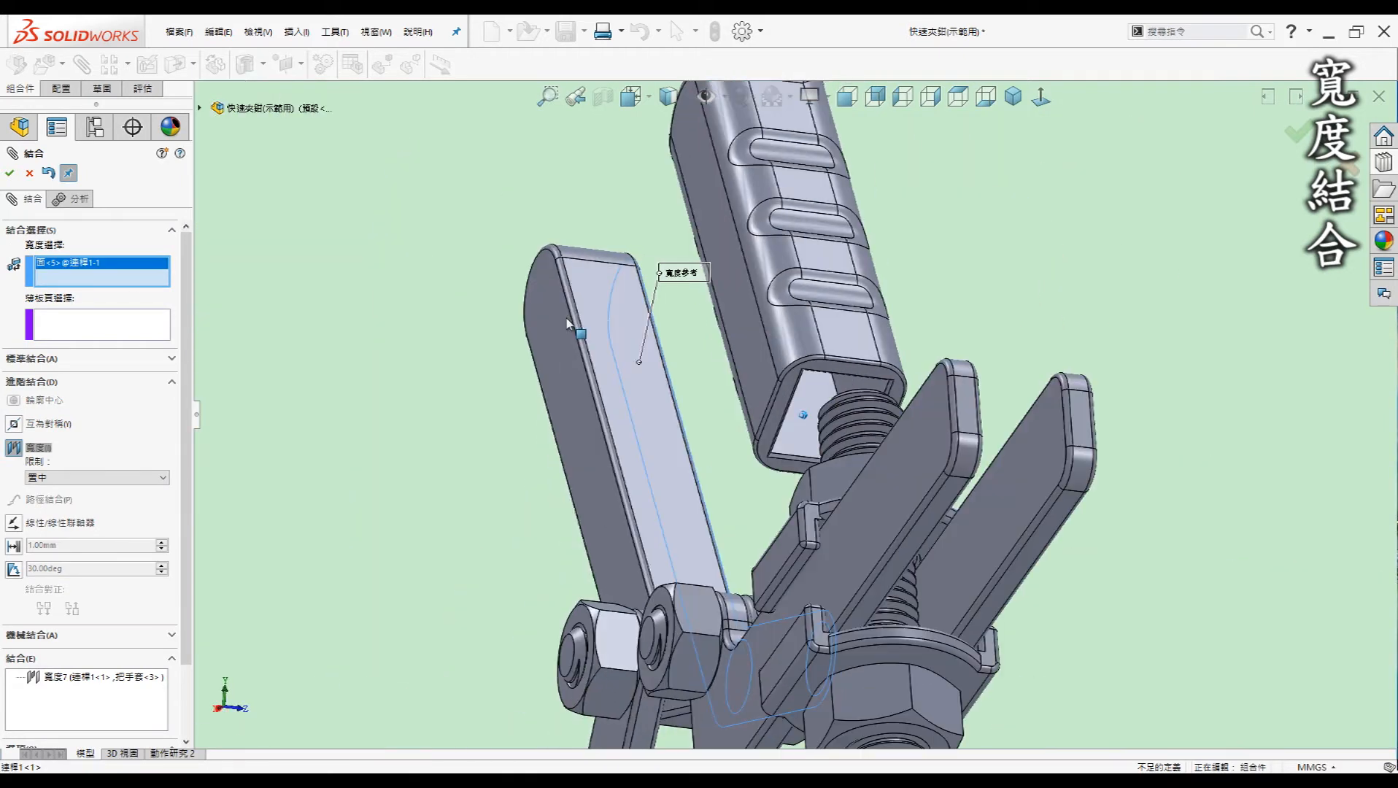
{"action": "left_click", "coordinate": [565, 318]}
{"action": "middle_click_drag", "start_coordinate": [305, 322], "coordinate": [1275, 514]}
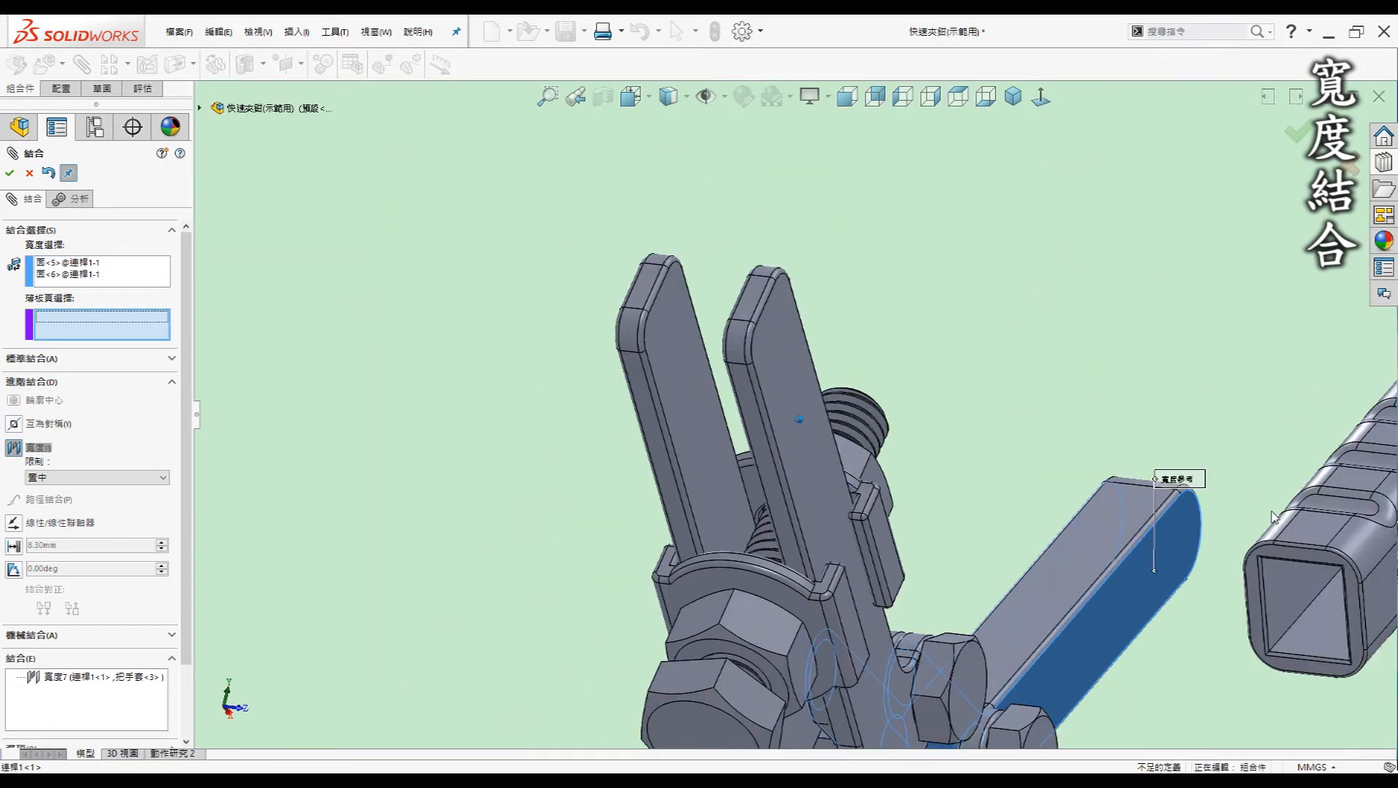
{"action": "left_click", "coordinate": [1293, 595]}
{"action": "middle_click_drag", "start_coordinate": [1294, 596], "coordinate": [1001, 572]}
{"action": "middle_click_drag", "start_coordinate": [776, 618], "coordinate": [795, 544]}
{"action": "scroll", "coordinate": [730, 465], "scroll_direction": "down", "scroll_amount": 3}
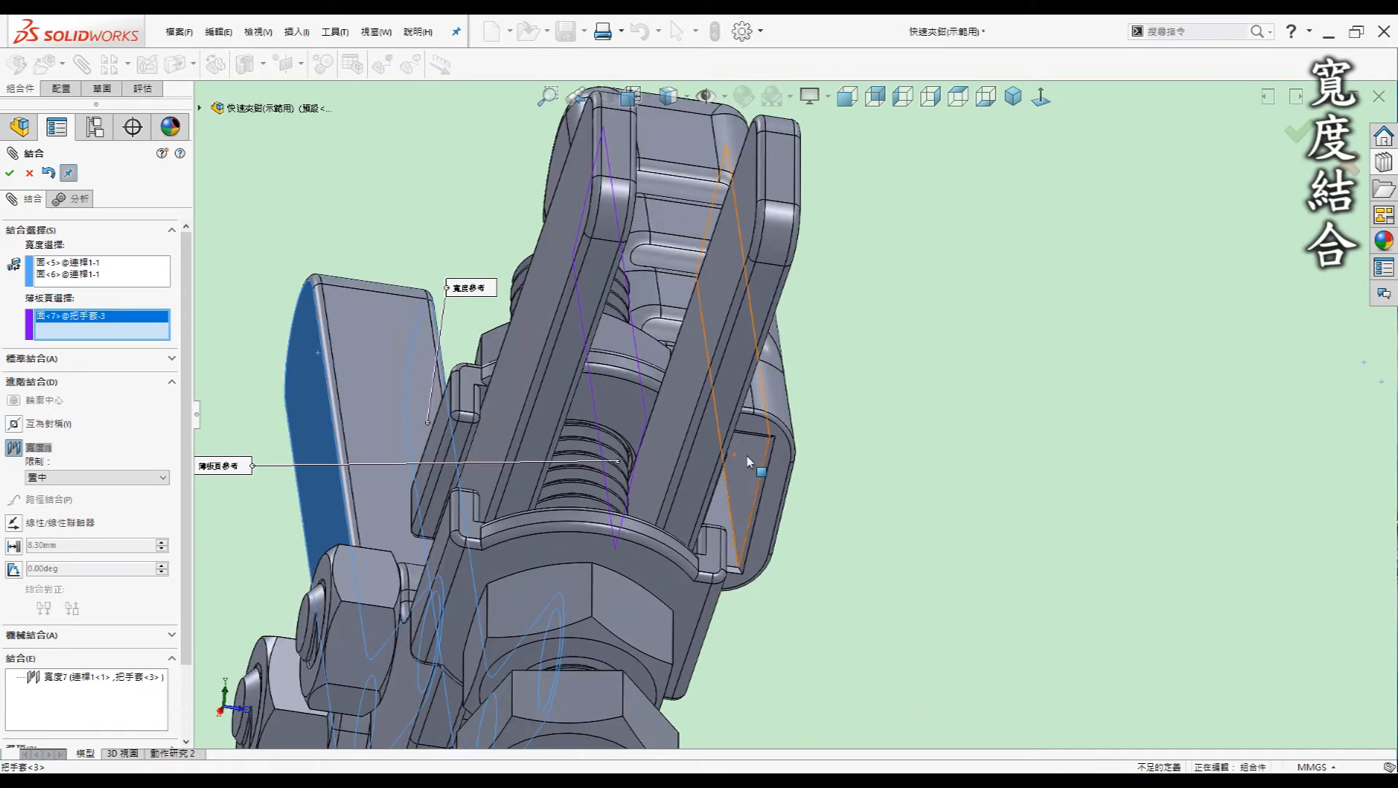
{"action": "left_click", "coordinate": [747, 462]}
{"action": "right_click", "coordinate": [821, 402]}
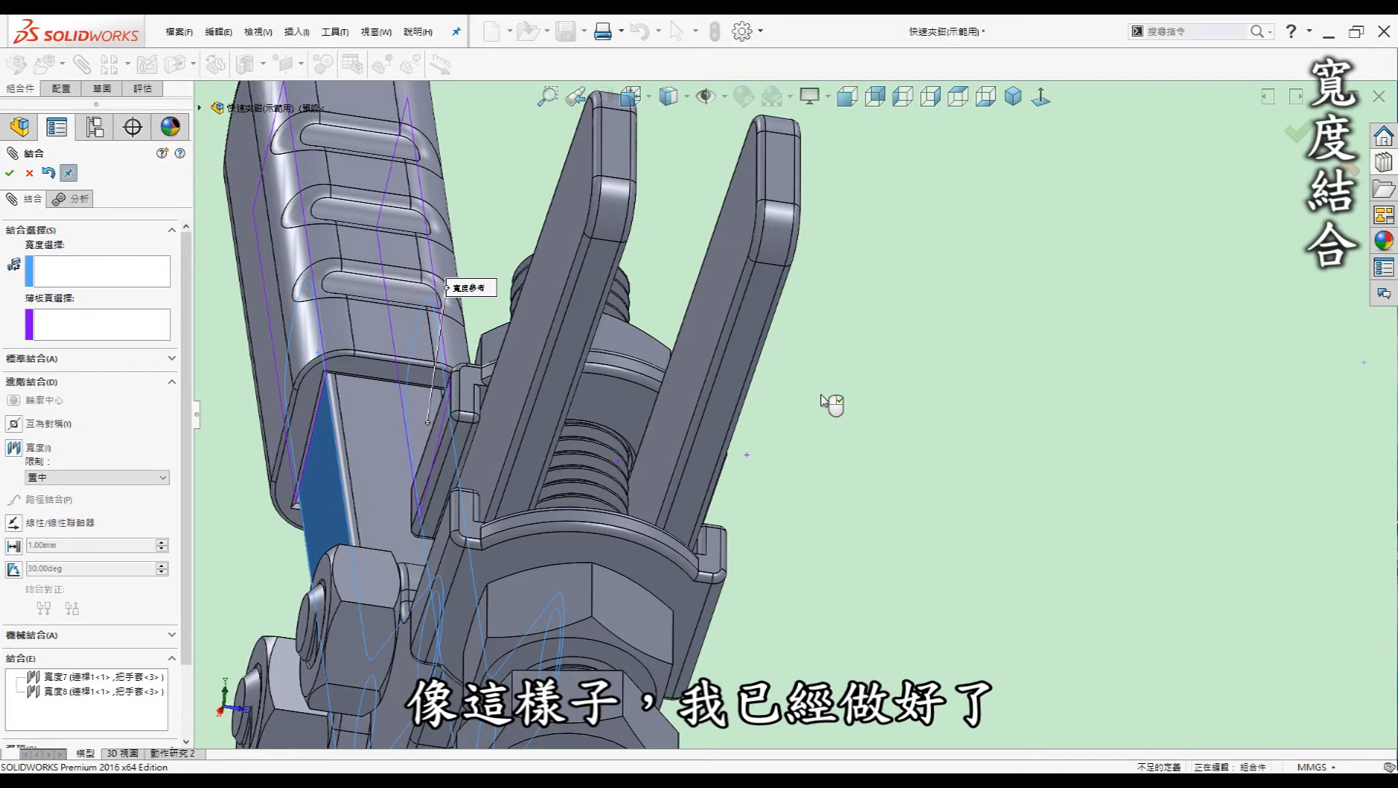
{"action": "right_click", "coordinate": [829, 398]}
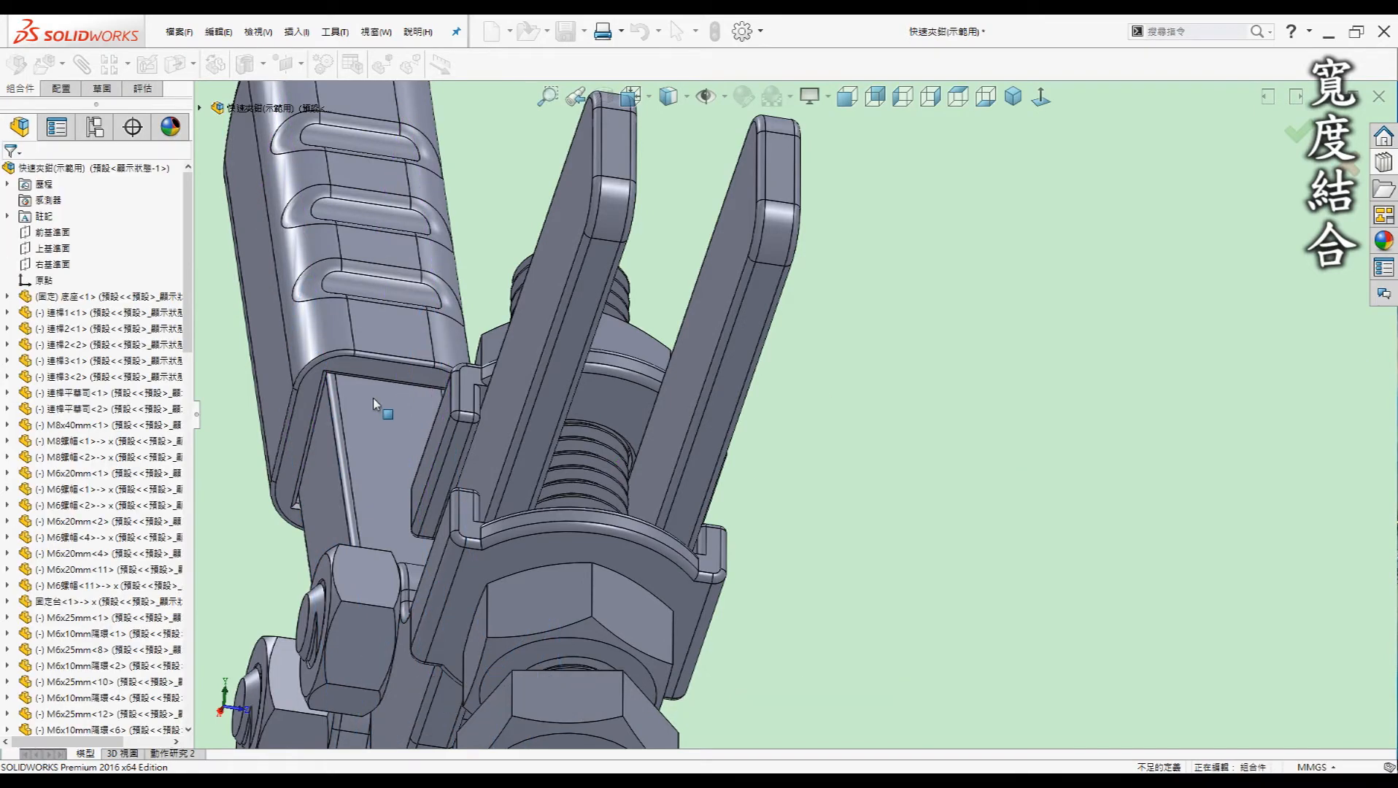
{"action": "scroll", "coordinate": [1004, 459], "scroll_direction": "up", "scroll_amount": 2}
{"action": "middle_click_drag", "start_coordinate": [910, 416], "coordinate": [771, 445]}
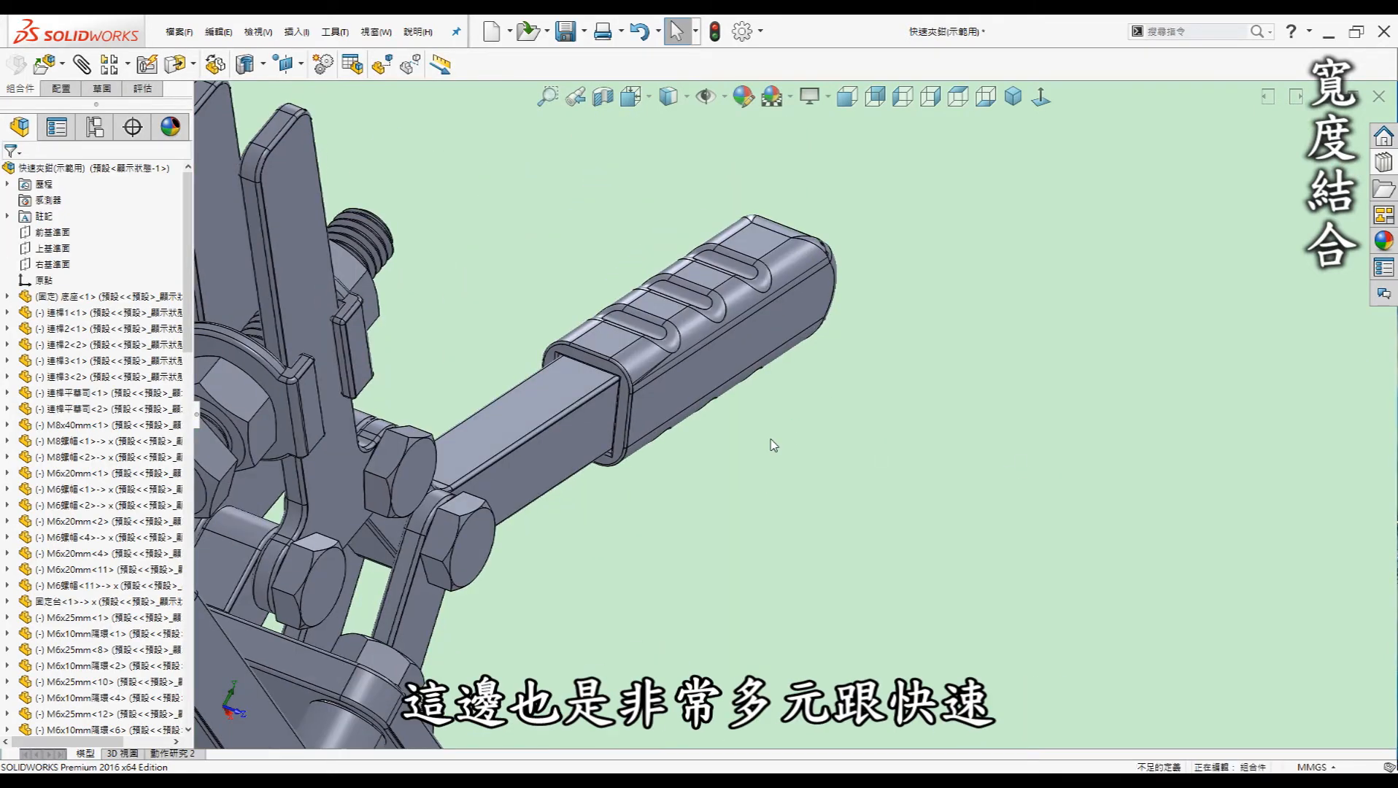
{"action": "scroll", "coordinate": [771, 444], "scroll_direction": "up", "scroll_amount": 3}
{"action": "scroll", "coordinate": [667, 419], "scroll_direction": "down", "scroll_amount": 4}
{"action": "middle_click_drag", "start_coordinate": [629, 413], "coordinate": [760, 429]}
{"action": "scroll", "coordinate": [759, 431], "scroll_direction": "down", "scroll_amount": 1}
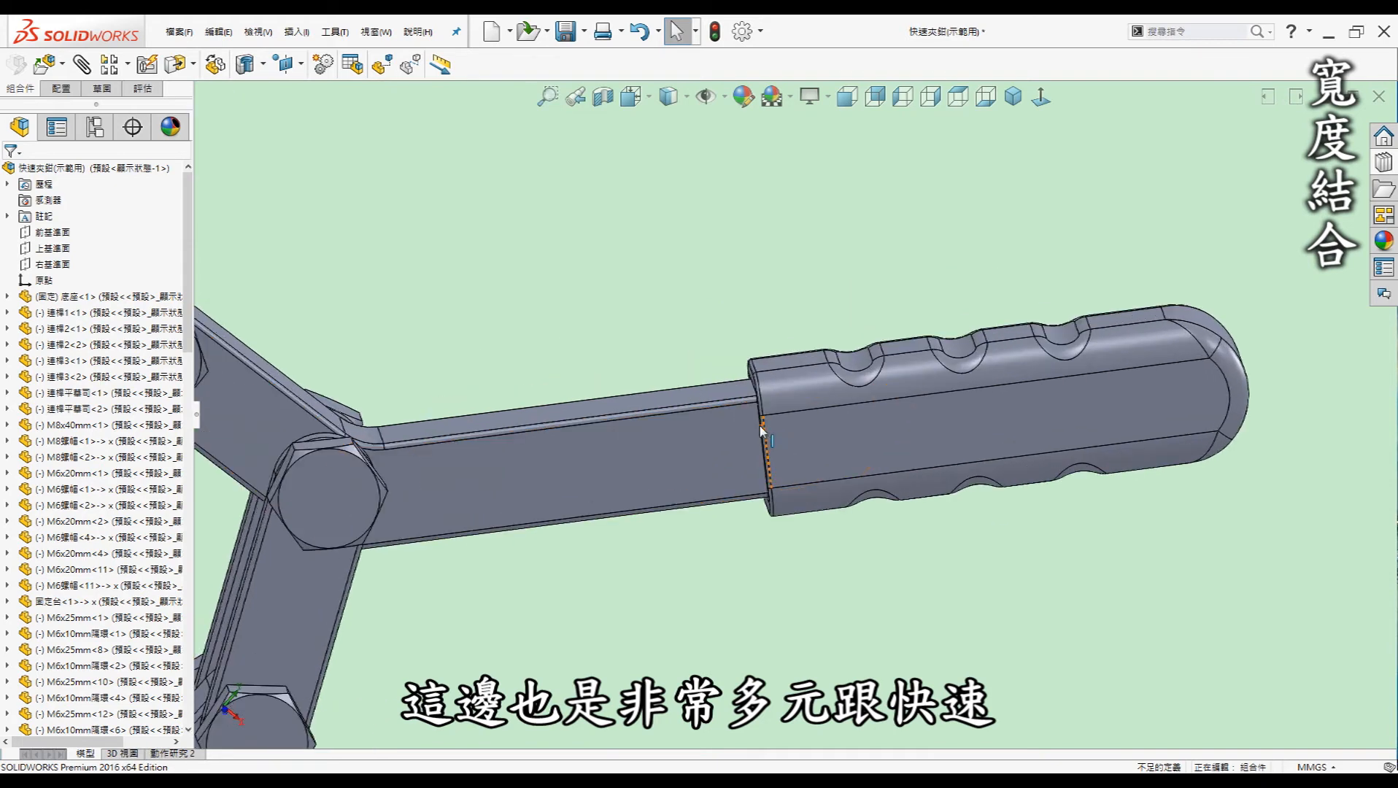
{"action": "scroll", "coordinate": [761, 430], "scroll_direction": "down", "scroll_amount": 1}
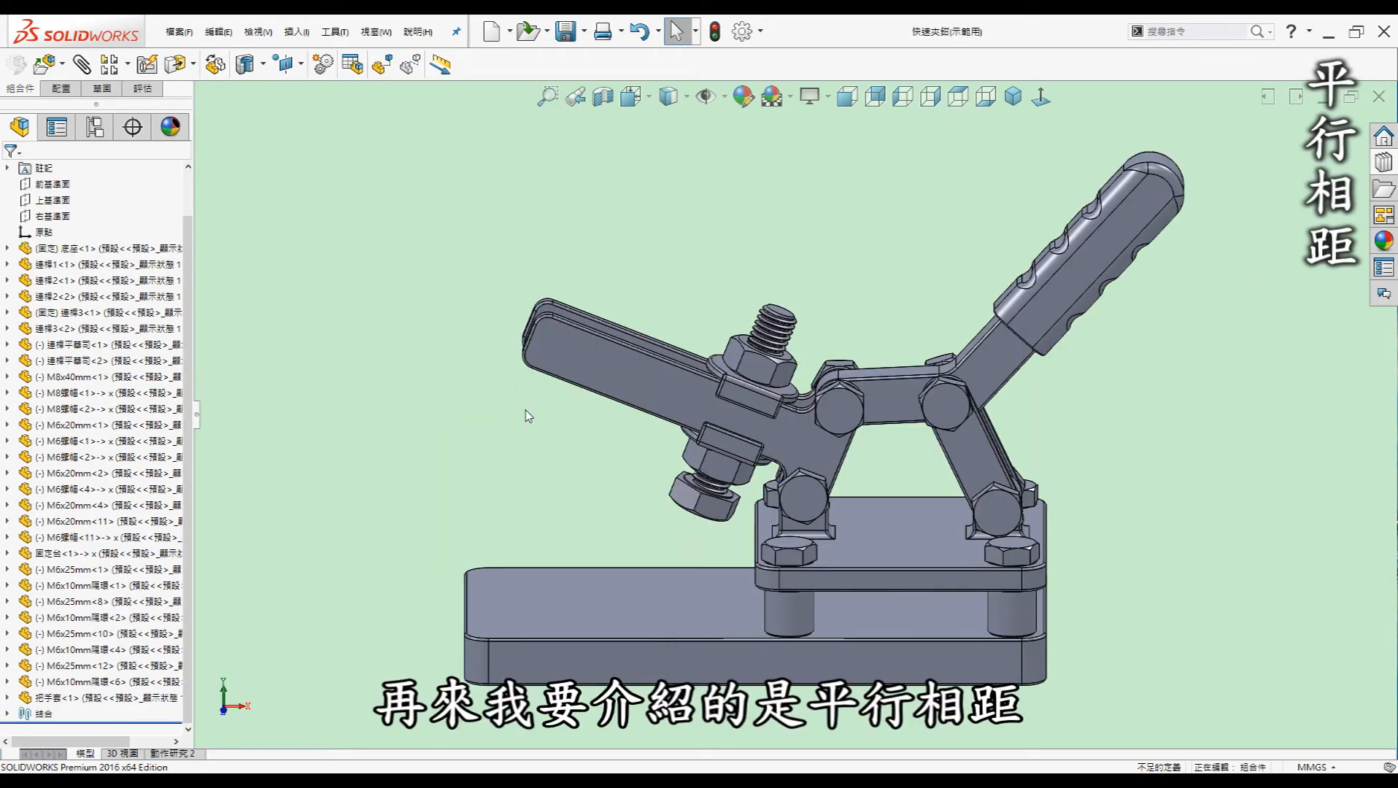
Slide the bolt and washer back and forth along the clamp arm slot, then deselect
{"action": "middle_click_drag", "start_coordinate": [537, 440], "coordinate": [573, 433]}
{"action": "scroll", "coordinate": [575, 435], "scroll_direction": "down", "scroll_amount": 1}
{"action": "middle_click_drag", "start_coordinate": [976, 467], "coordinate": [763, 343]}
{"action": "left_click", "coordinate": [784, 357]}
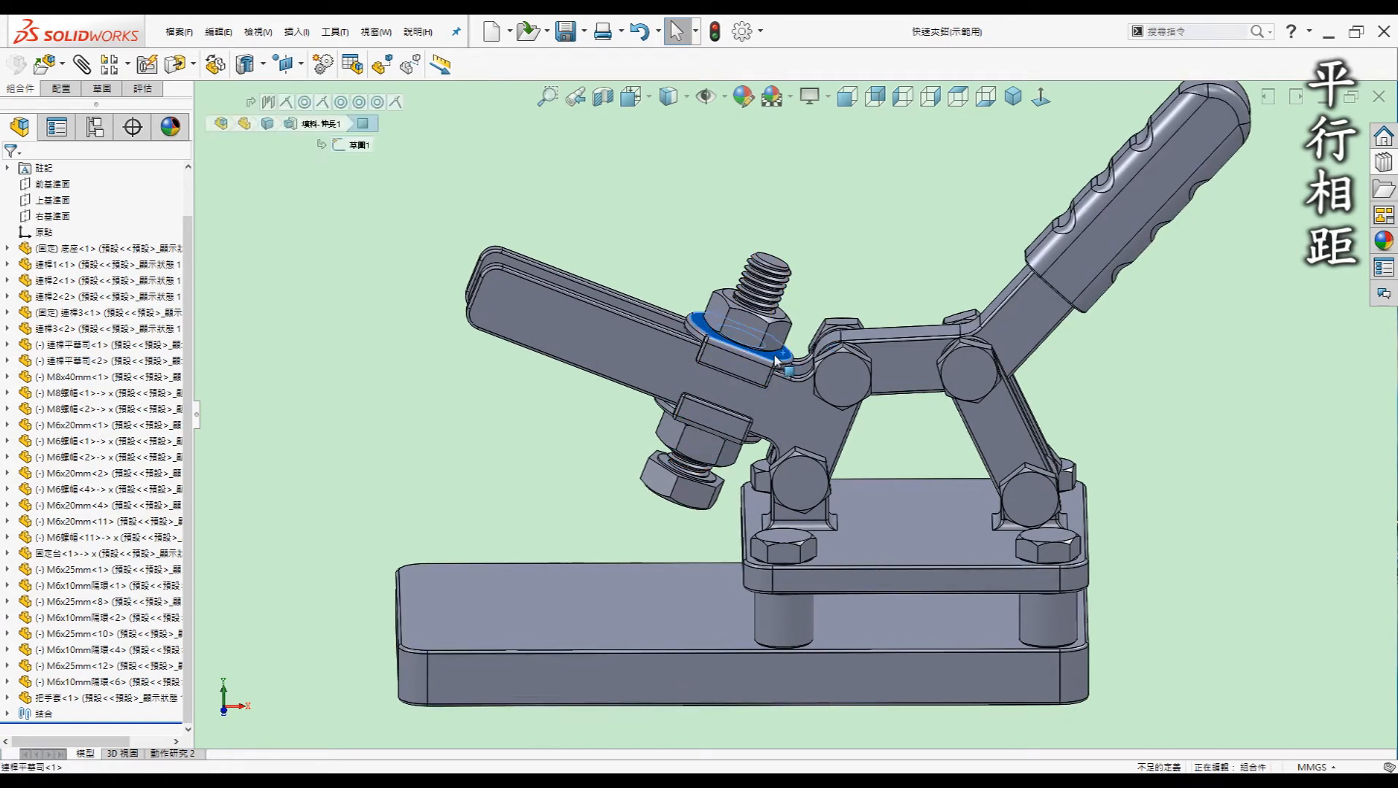
{"action": "left_click_drag", "start_coordinate": [784, 357], "coordinate": [756, 358]}
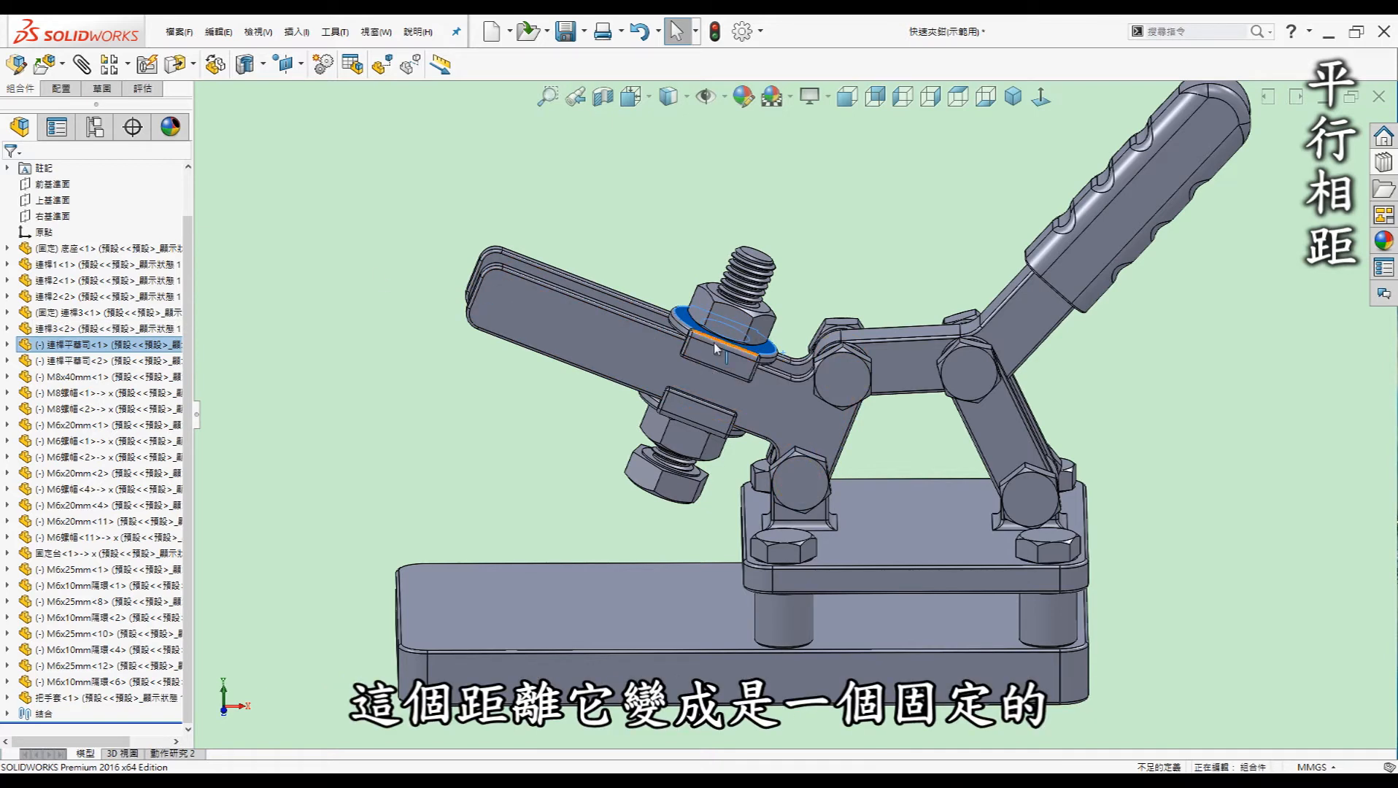
{"action": "left_click_drag", "start_coordinate": [715, 353], "coordinate": [613, 328]}
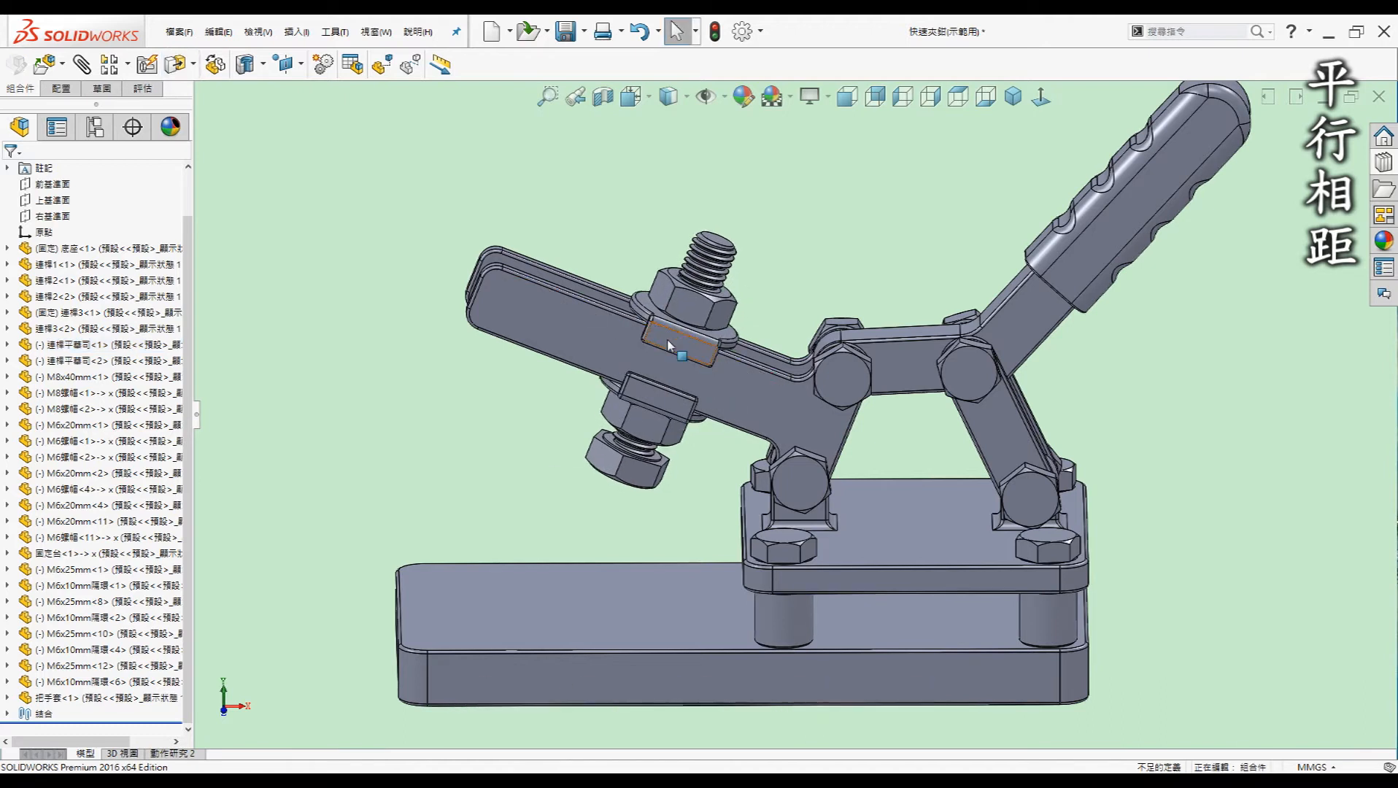
{"action": "left_click_drag", "start_coordinate": [677, 344], "coordinate": [711, 343]}
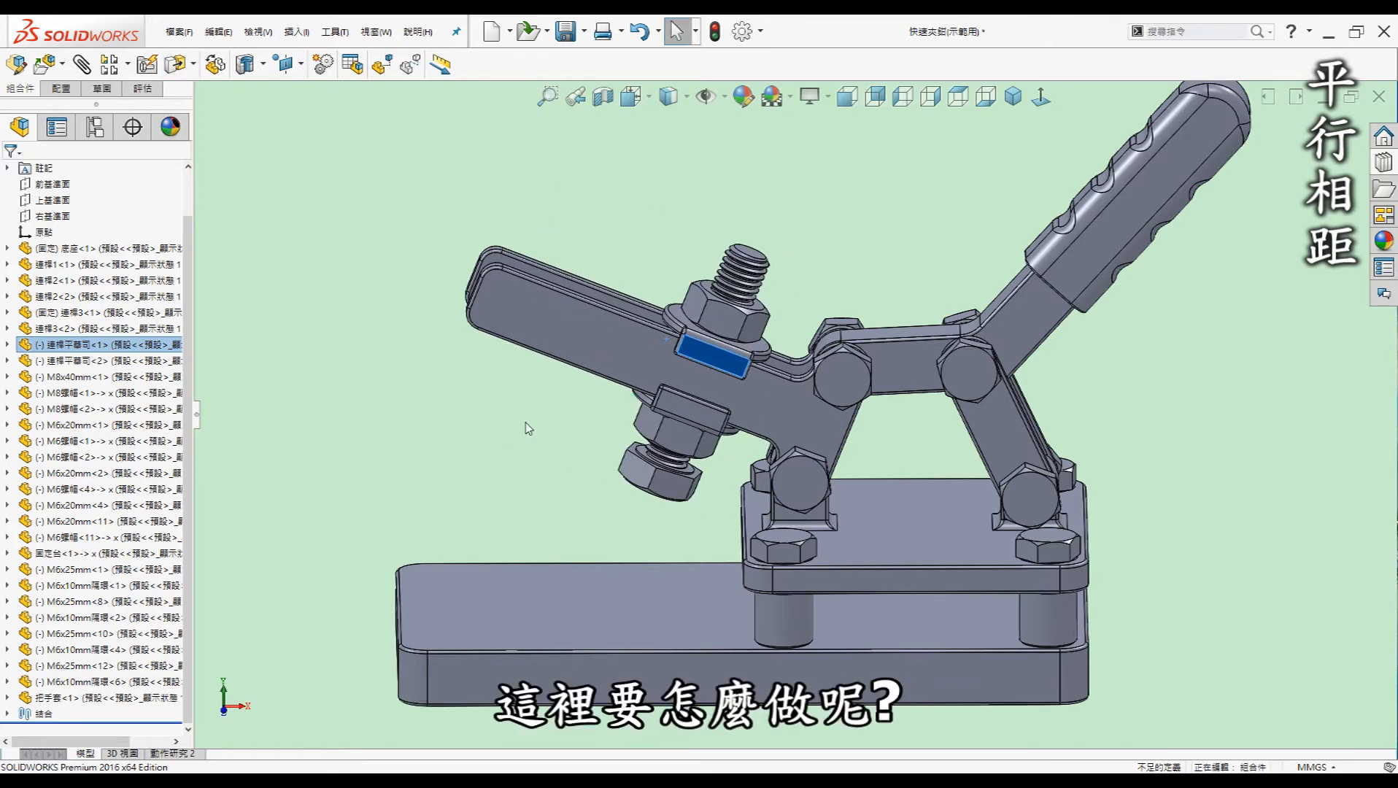
{"action": "left_click", "coordinate": [856, 259]}
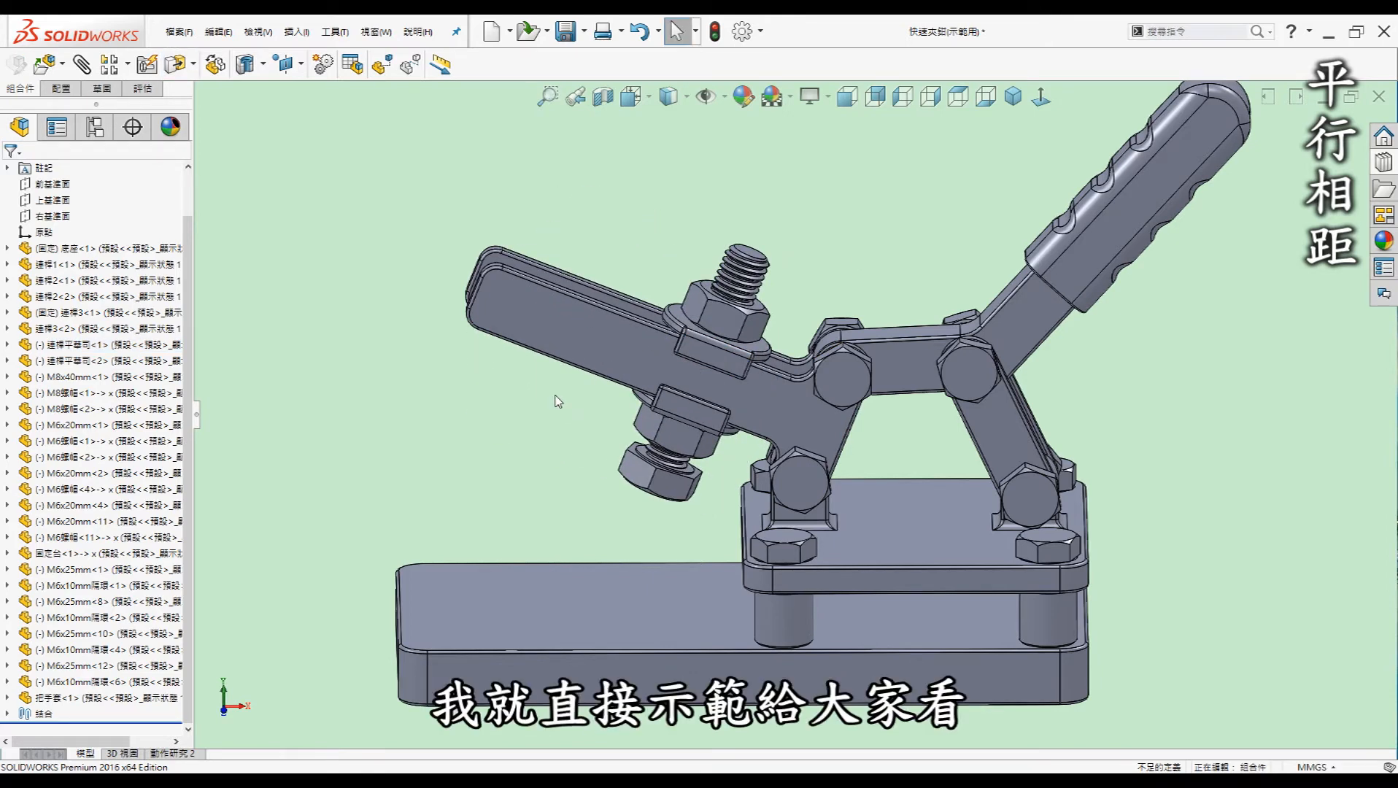
Start a new mate with M and expand the advanced mate types
{"action": "key", "text": "s"}
{"action": "key", "text": "Escape"}
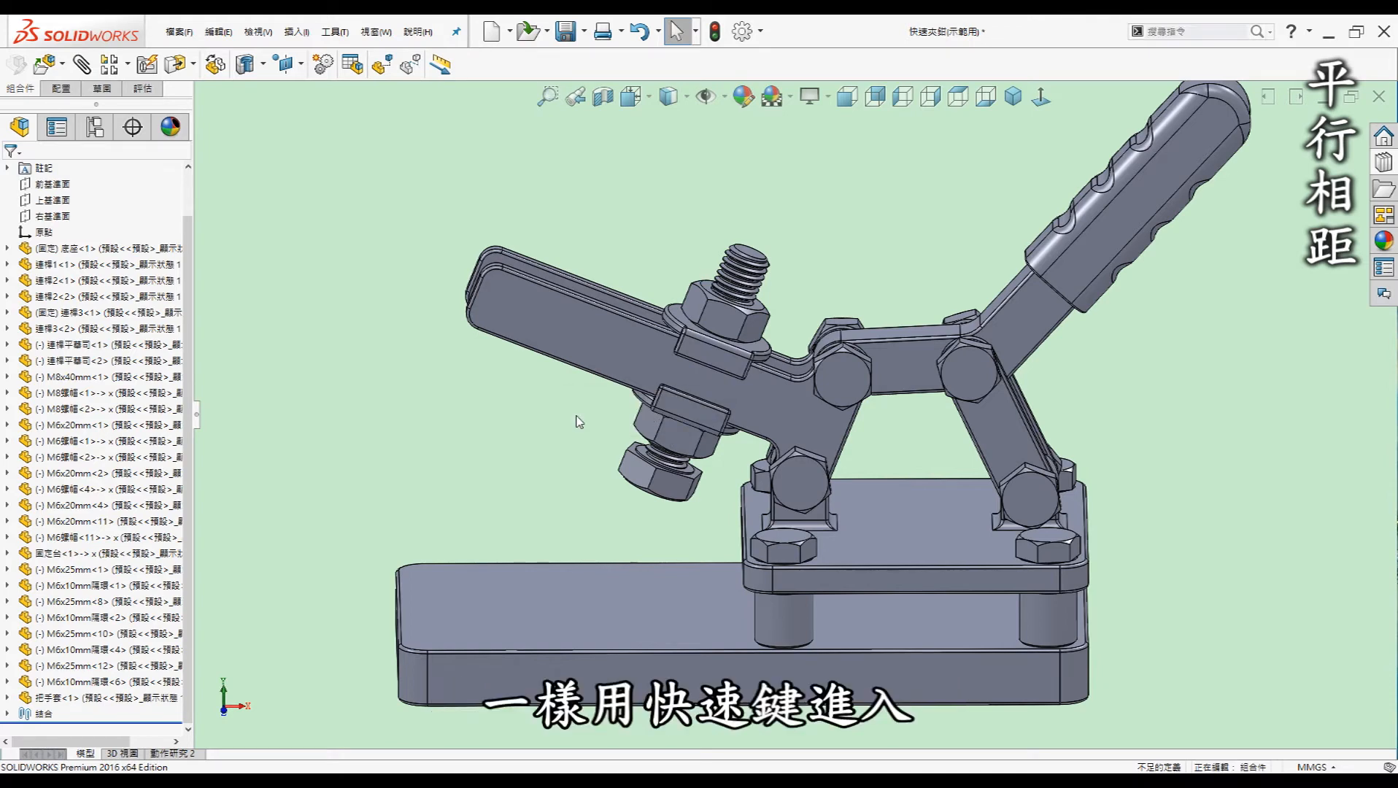
{"action": "key", "text": "m"}
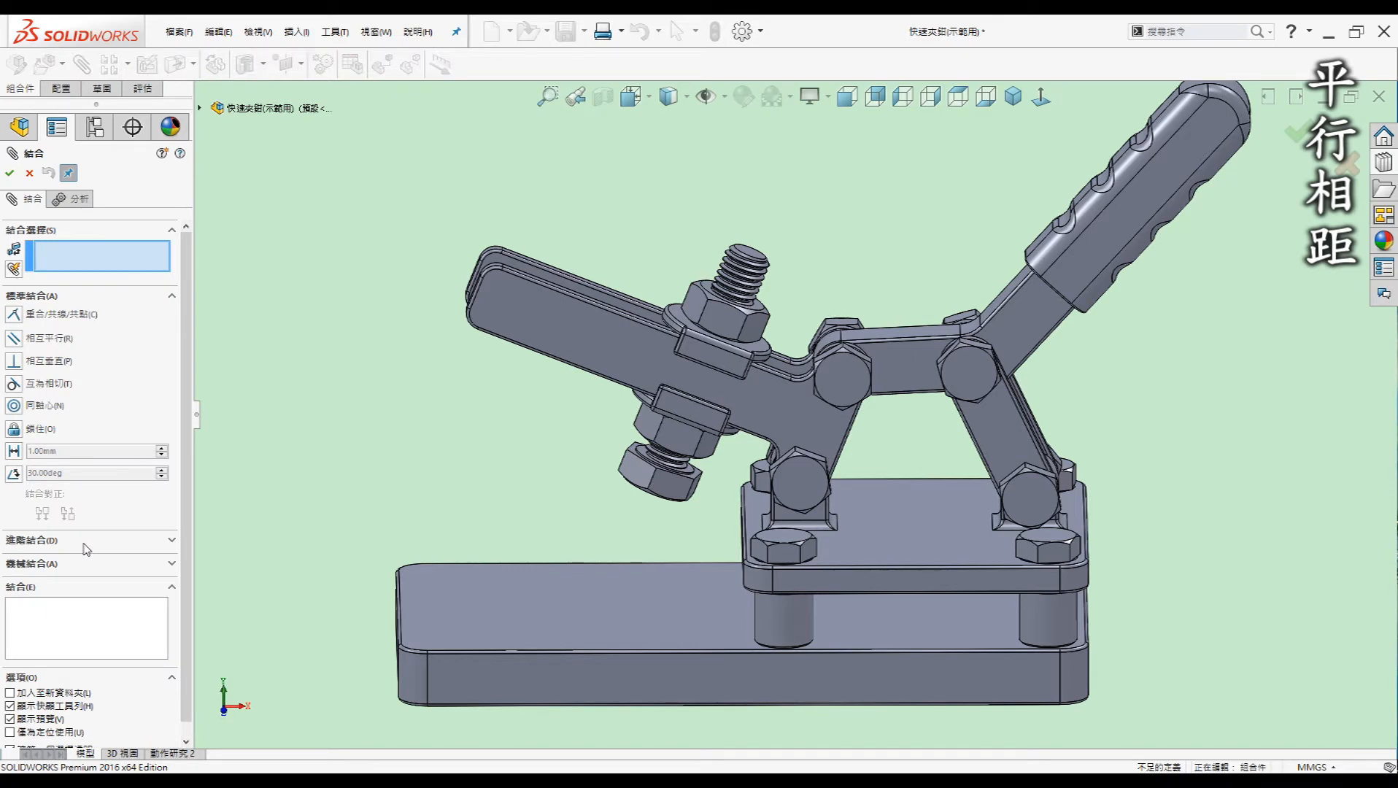
{"action": "left_click", "coordinate": [86, 540]}
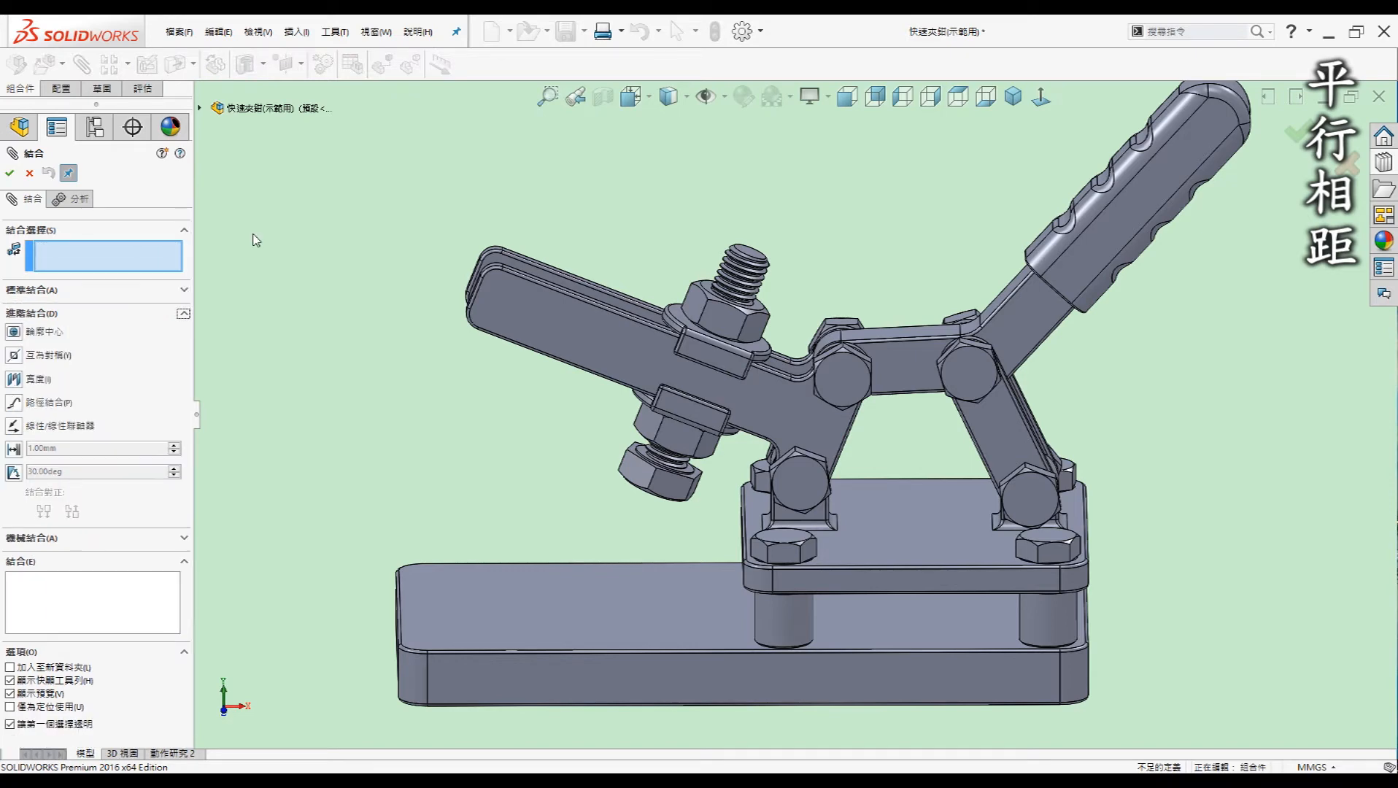
Choose the limit Distance mate and select the arm slot's end face and the washer face
{"action": "left_click", "coordinate": [14, 449]}
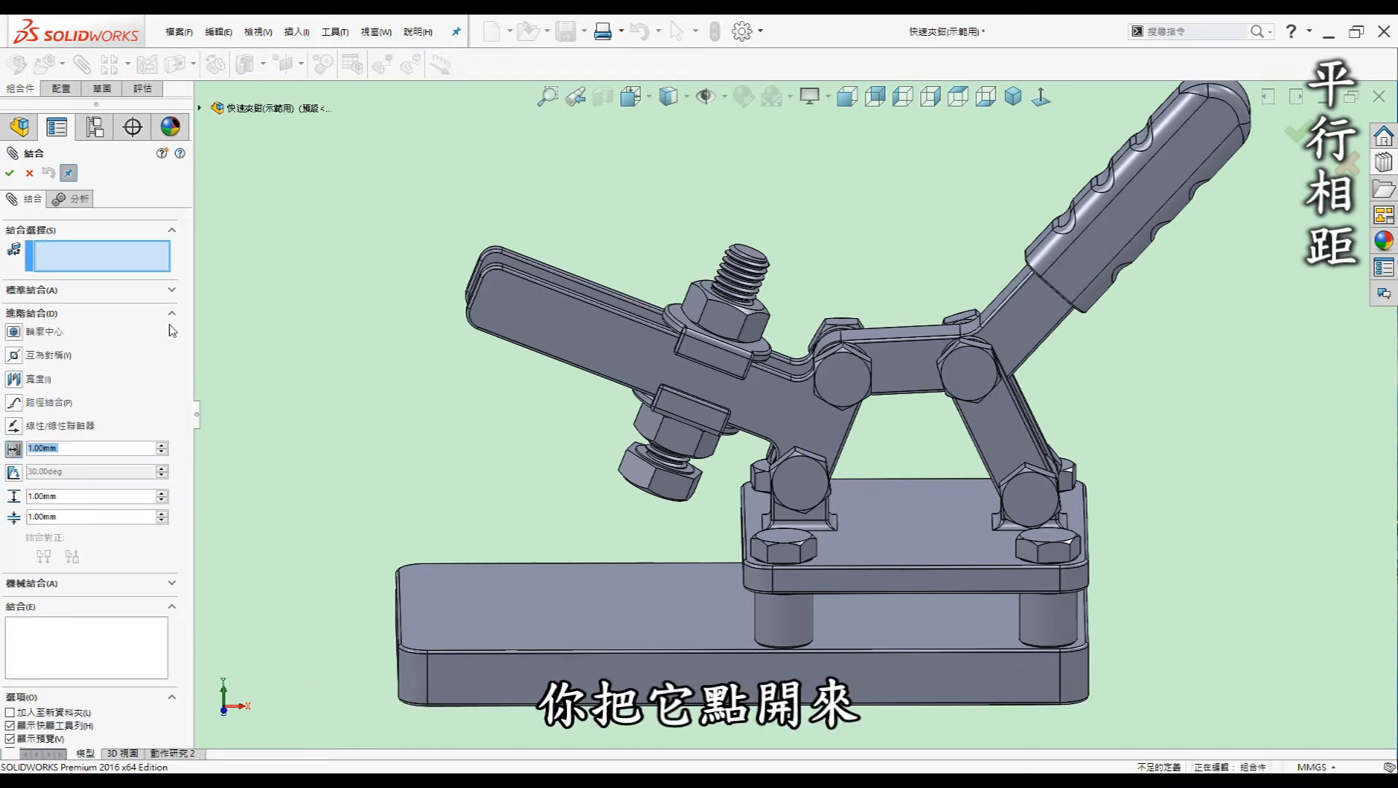
{"action": "scroll", "coordinate": [682, 332], "scroll_direction": "down", "scroll_amount": 2}
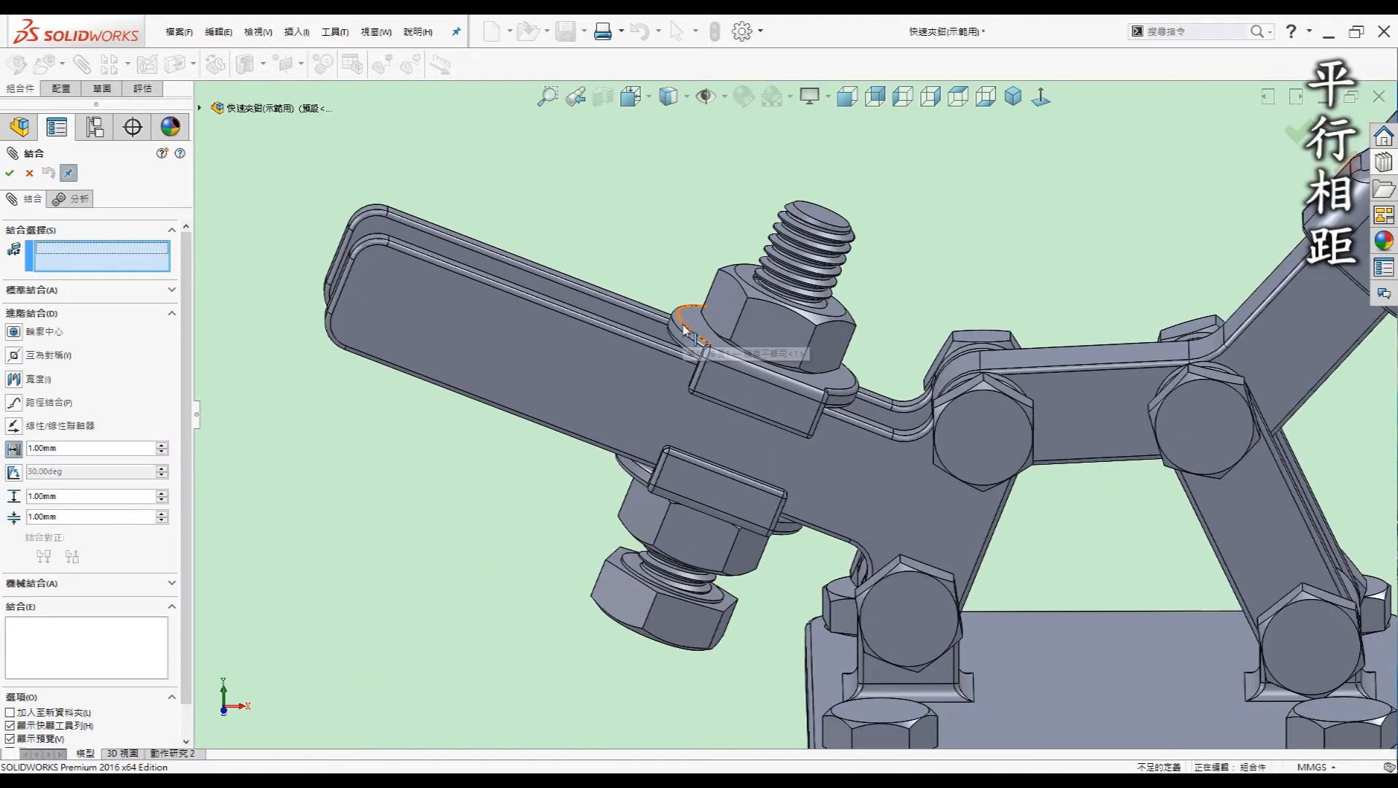
{"action": "scroll", "coordinate": [411, 285], "scroll_direction": "down", "scroll_amount": 3}
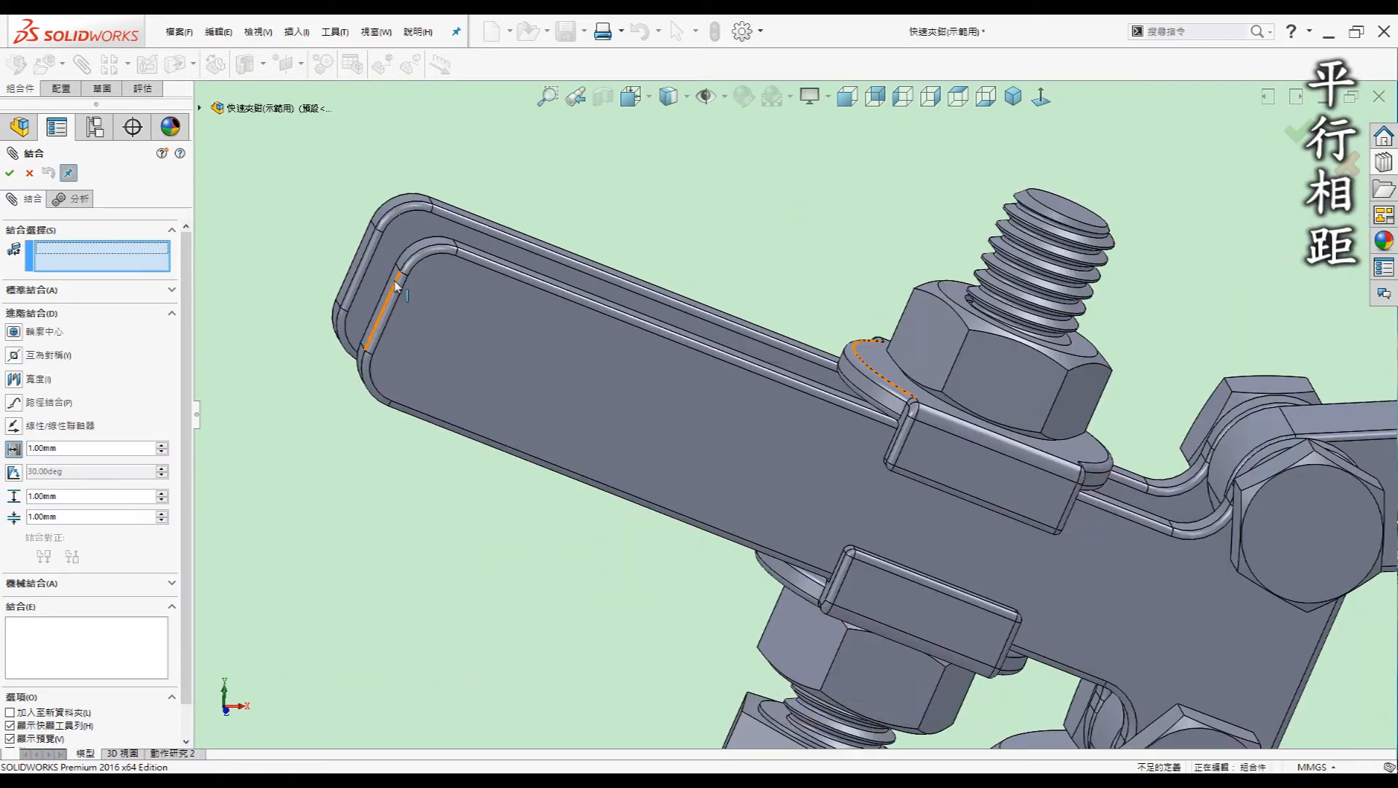
{"action": "left_click", "coordinate": [394, 288]}
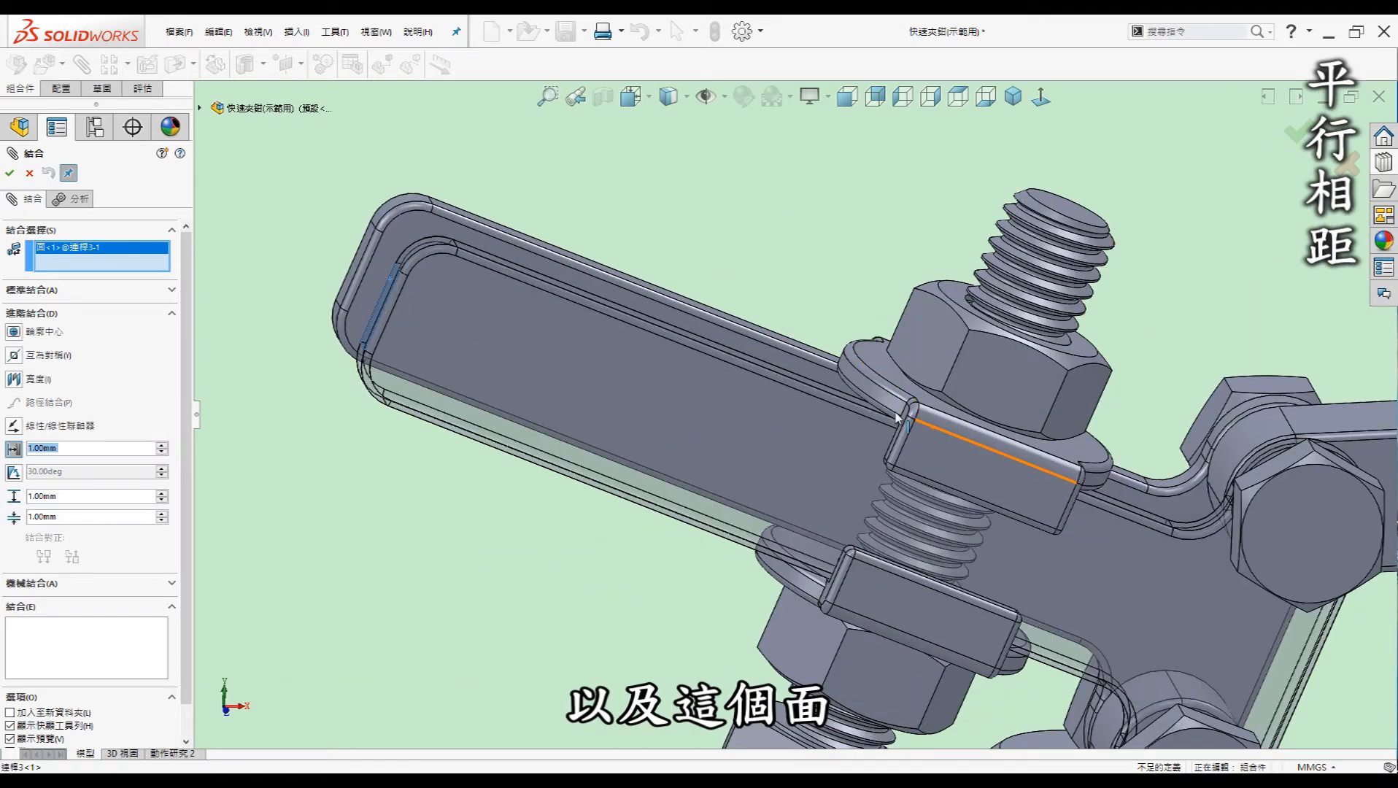
{"action": "scroll", "coordinate": [897, 412], "scroll_direction": "down", "scroll_amount": 3}
{"action": "scroll", "coordinate": [887, 438], "scroll_direction": "up", "scroll_amount": 3}
{"action": "left_click", "coordinate": [880, 459]}
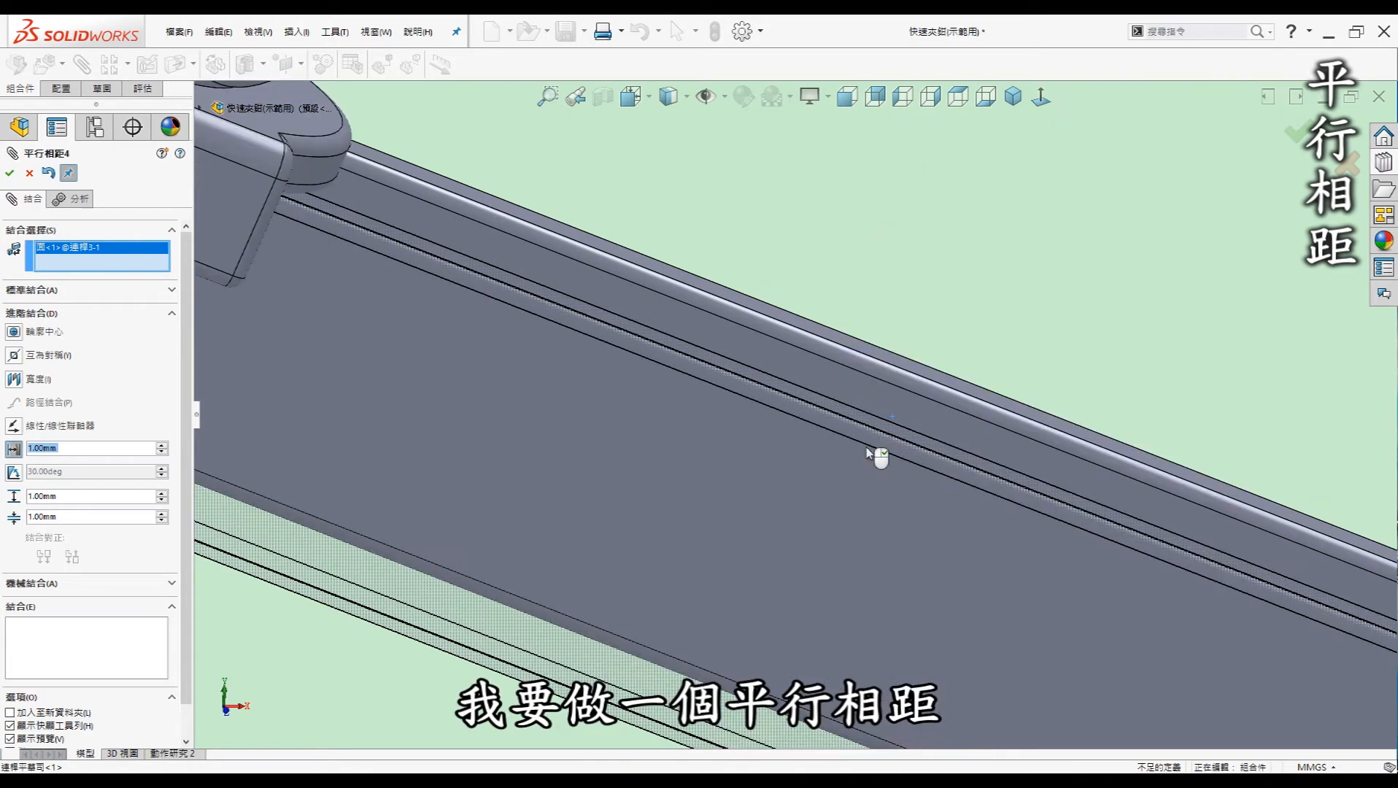
{"action": "scroll", "coordinate": [936, 454], "scroll_direction": "up", "scroll_amount": 4}
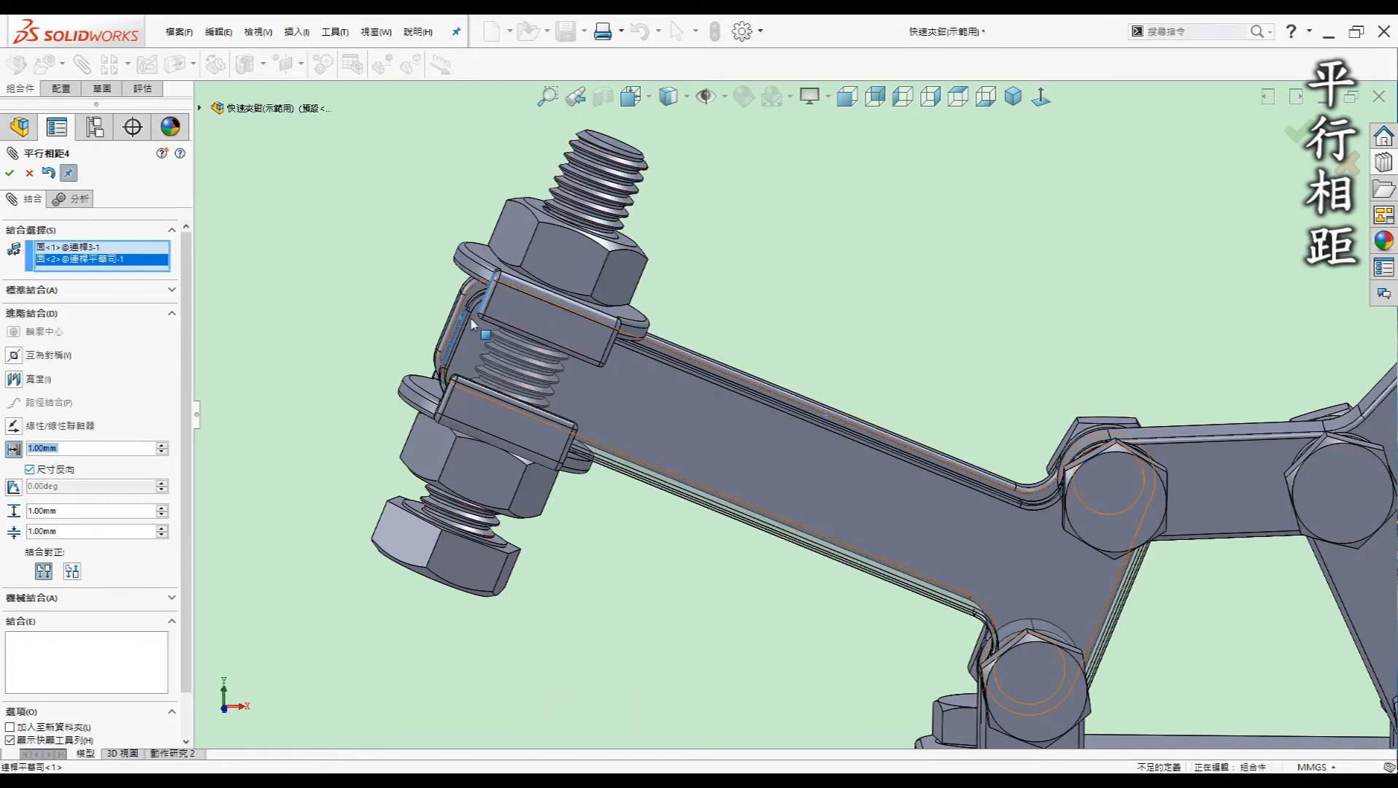
{"action": "mouse_move", "coordinate": [536, 318]}
{"action": "middle_mouse_down"}
{"action": "mouse_move", "coordinate": [479, 302]}
{"action": "mouse_move", "coordinate": [517, 318]}
{"action": "middle_mouse_up"}
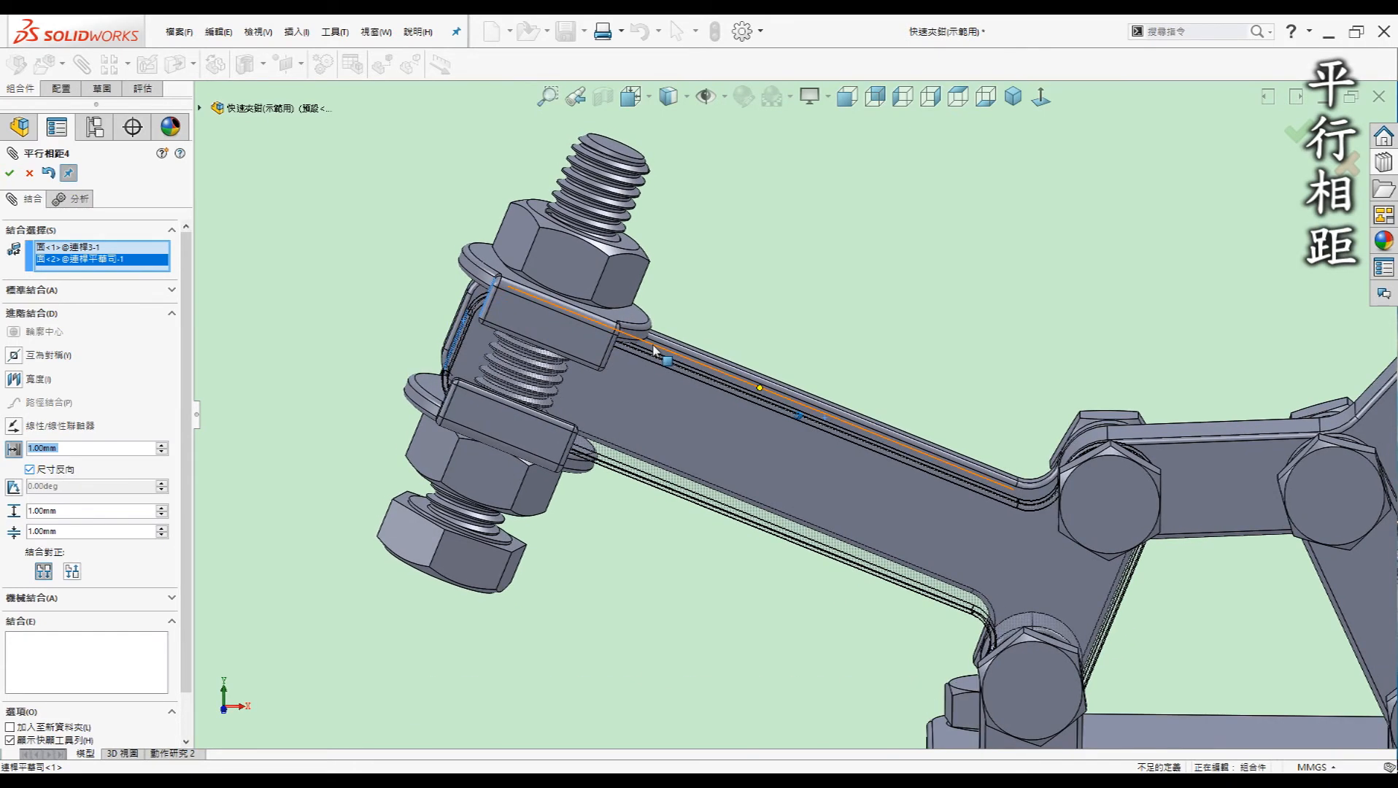
Give the limit distance mate a 40 mm distance and maximum with a 0 mm minimum, and apply it
{"action": "left_click", "coordinate": [71, 448]}
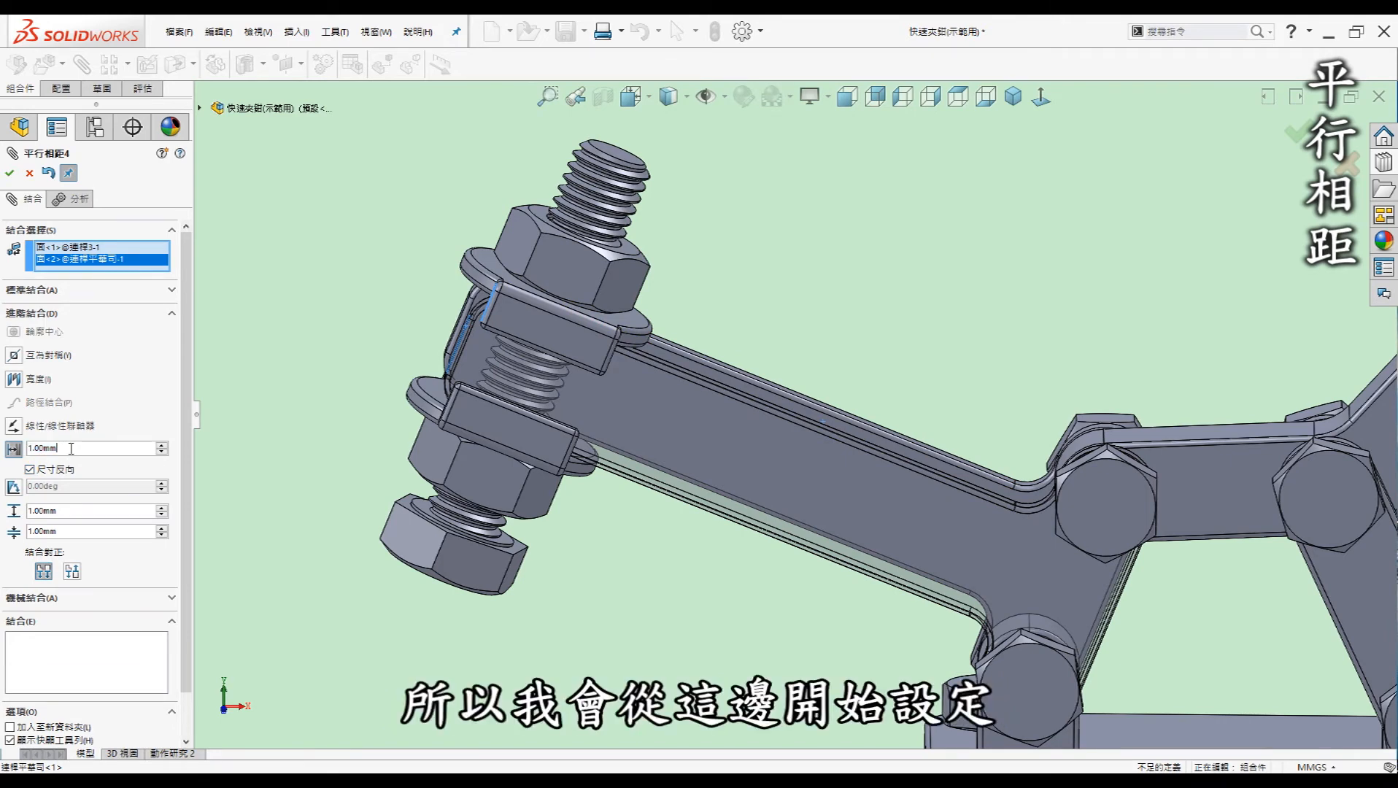
{"action": "left_click_drag", "start_coordinate": [2, 438], "coordinate": [0, 437]}
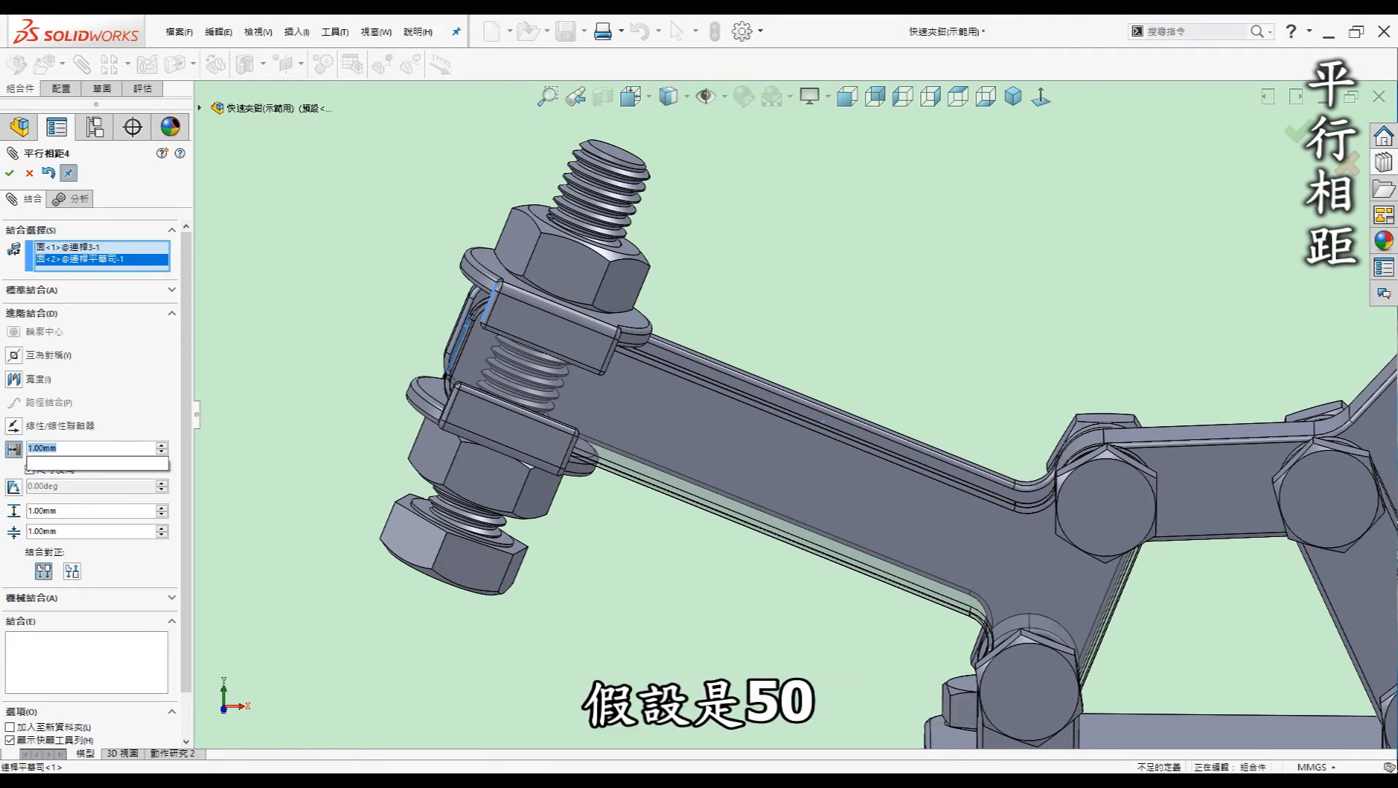
{"action": "key", "text": "Return"}
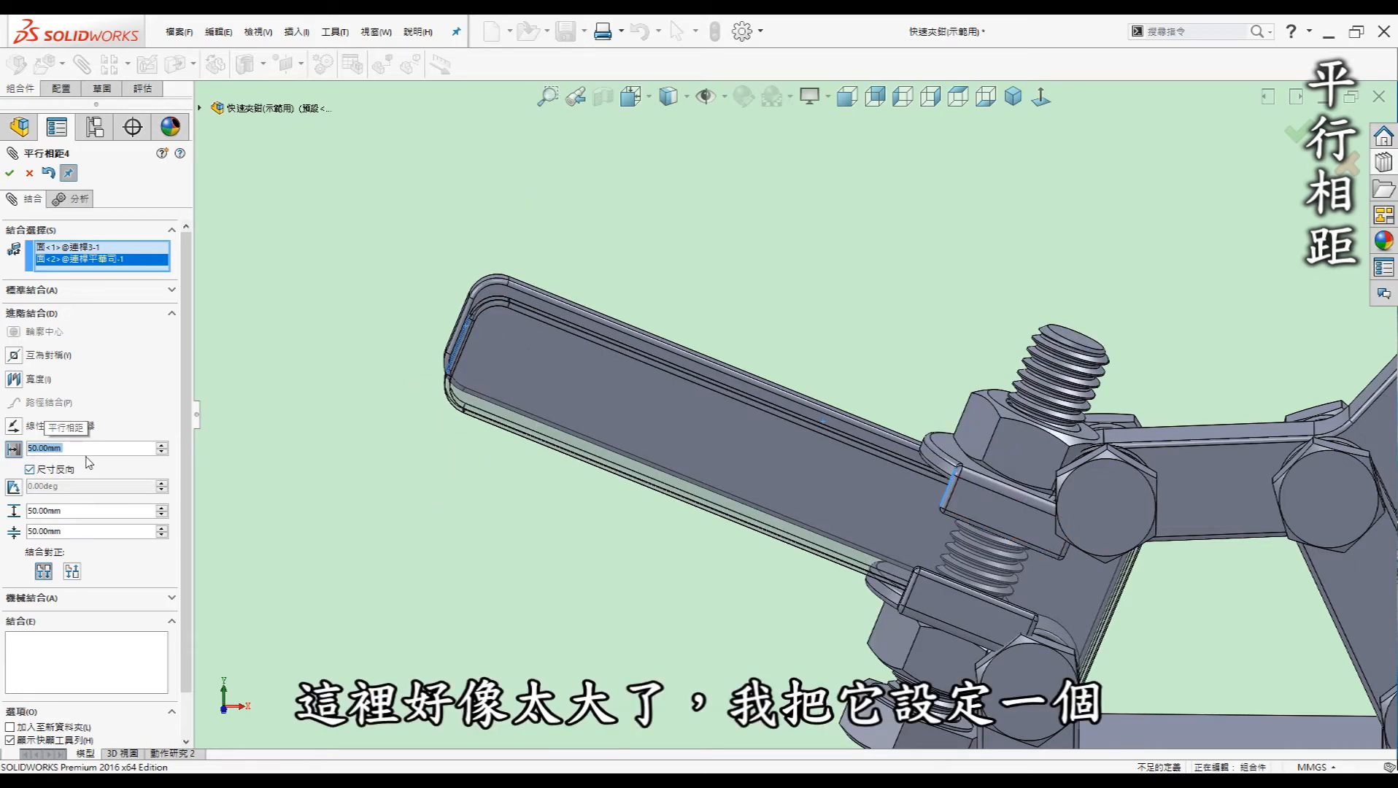
{"action": "type", "text": "40"}
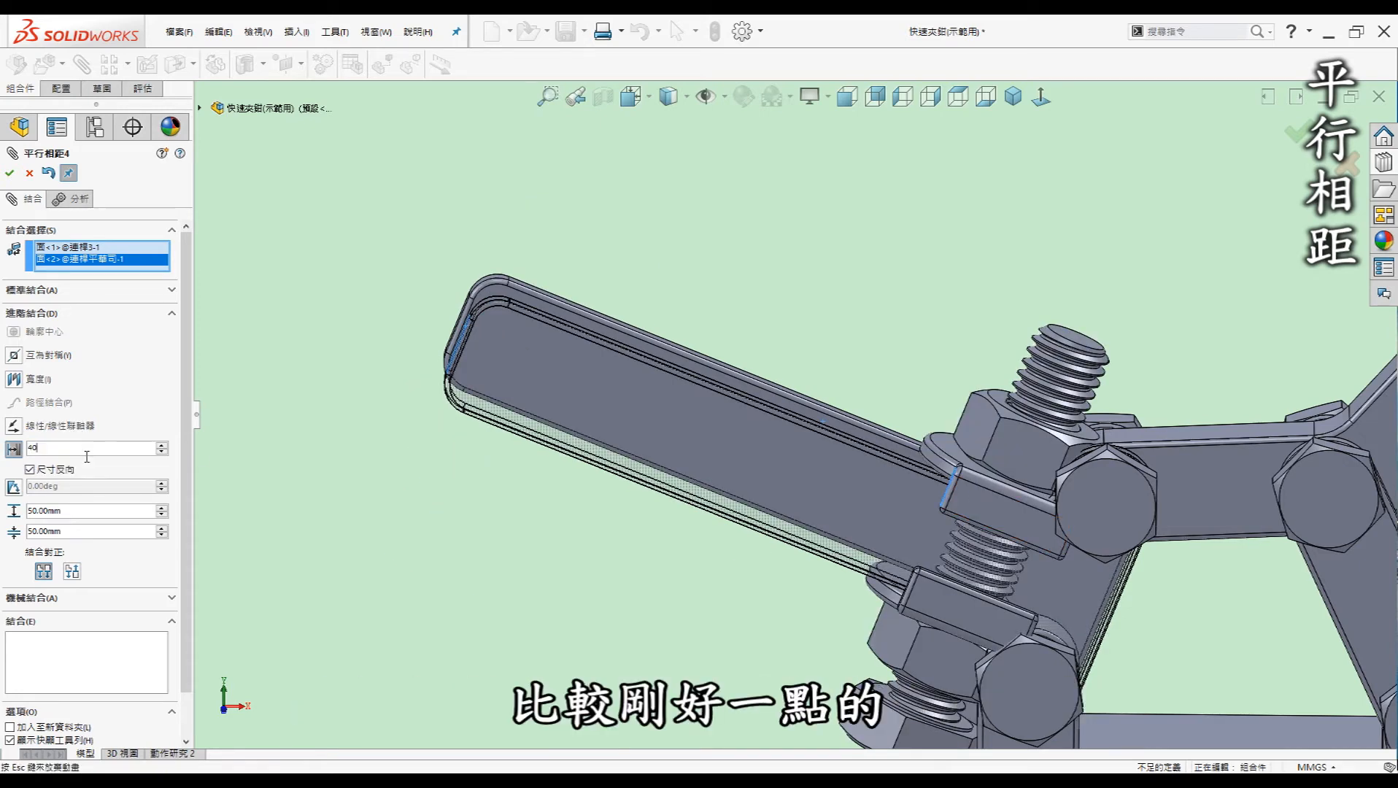
{"action": "key", "text": "Return"}
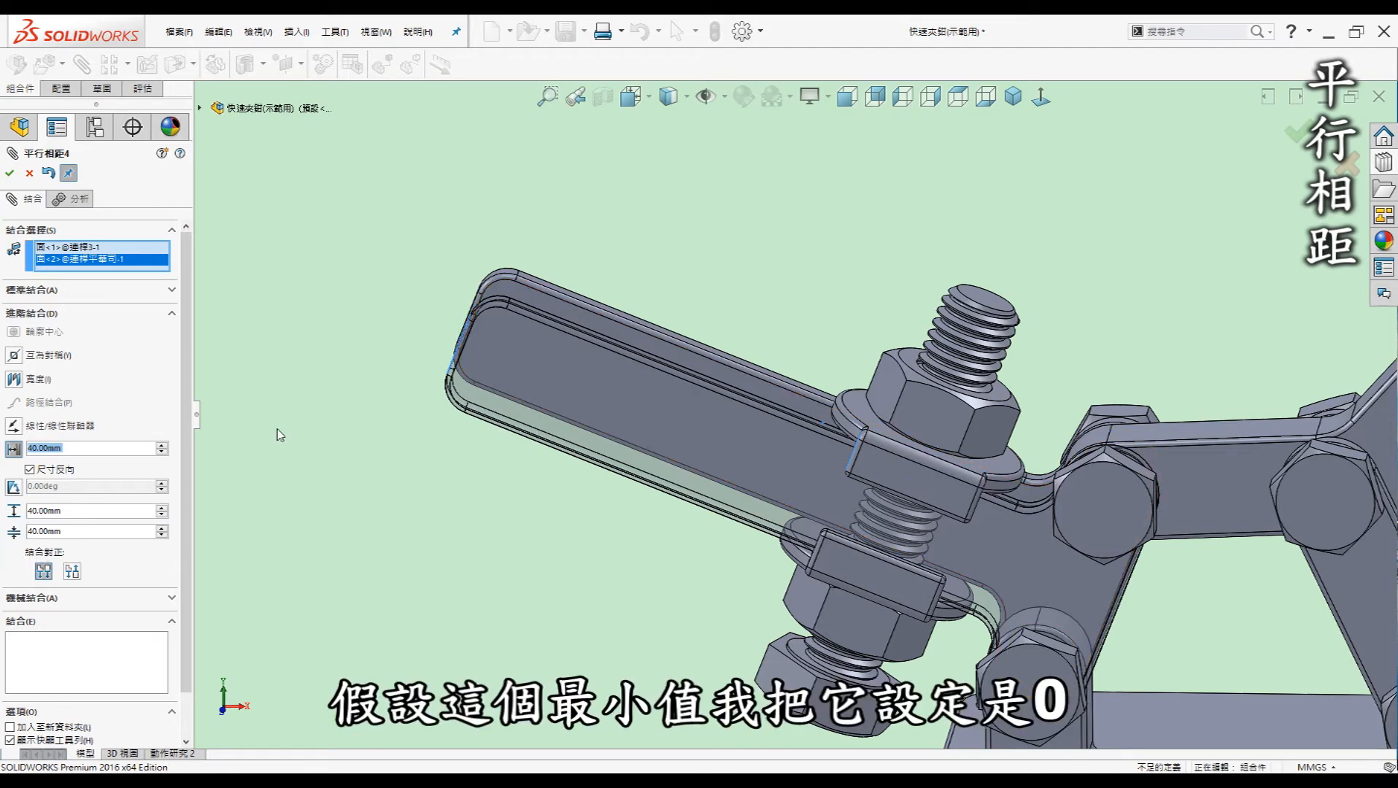
{"action": "left_click_drag", "start_coordinate": [67, 532], "coordinate": [5, 531]}
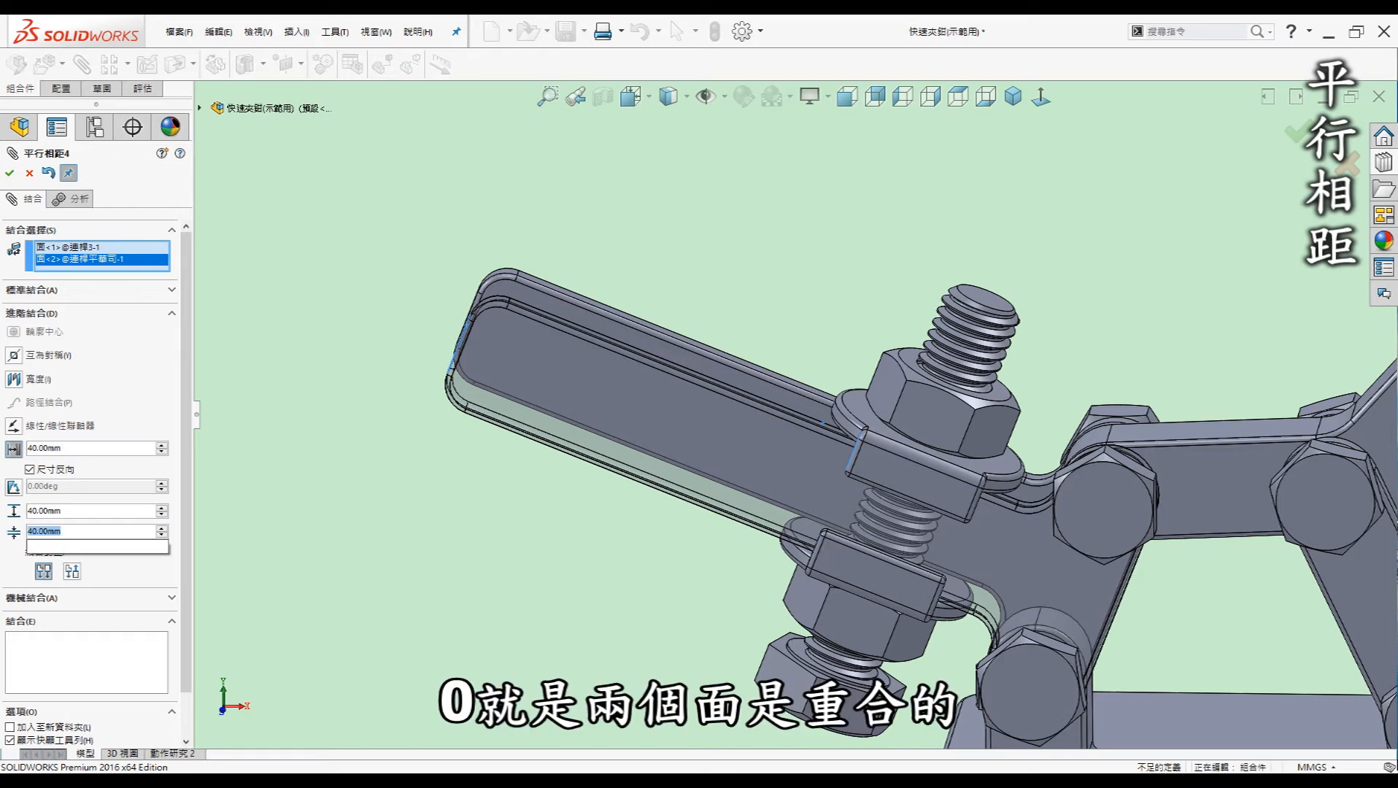
{"action": "type", "text": "0"}
{"action": "key", "text": "Return"}
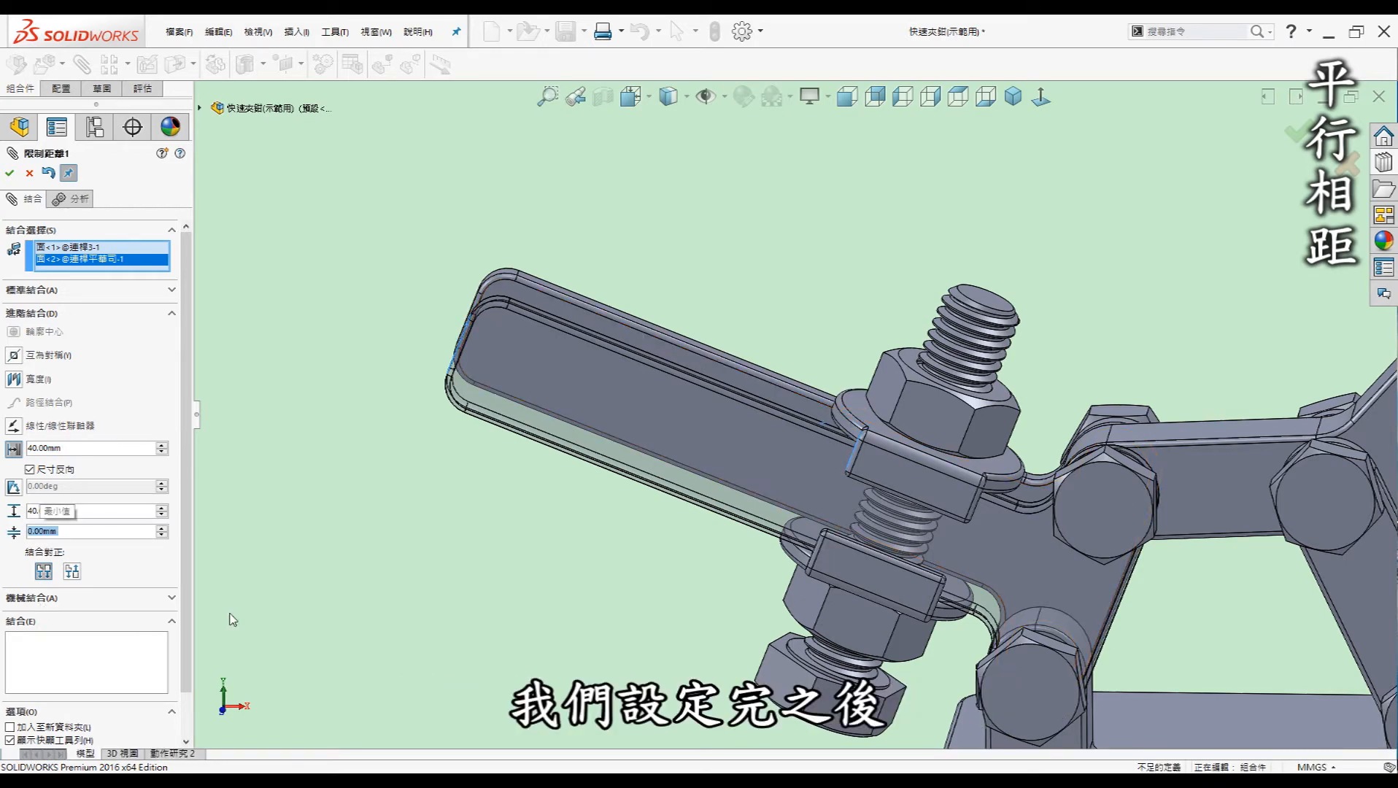
{"action": "left_click", "coordinate": [9, 174]}
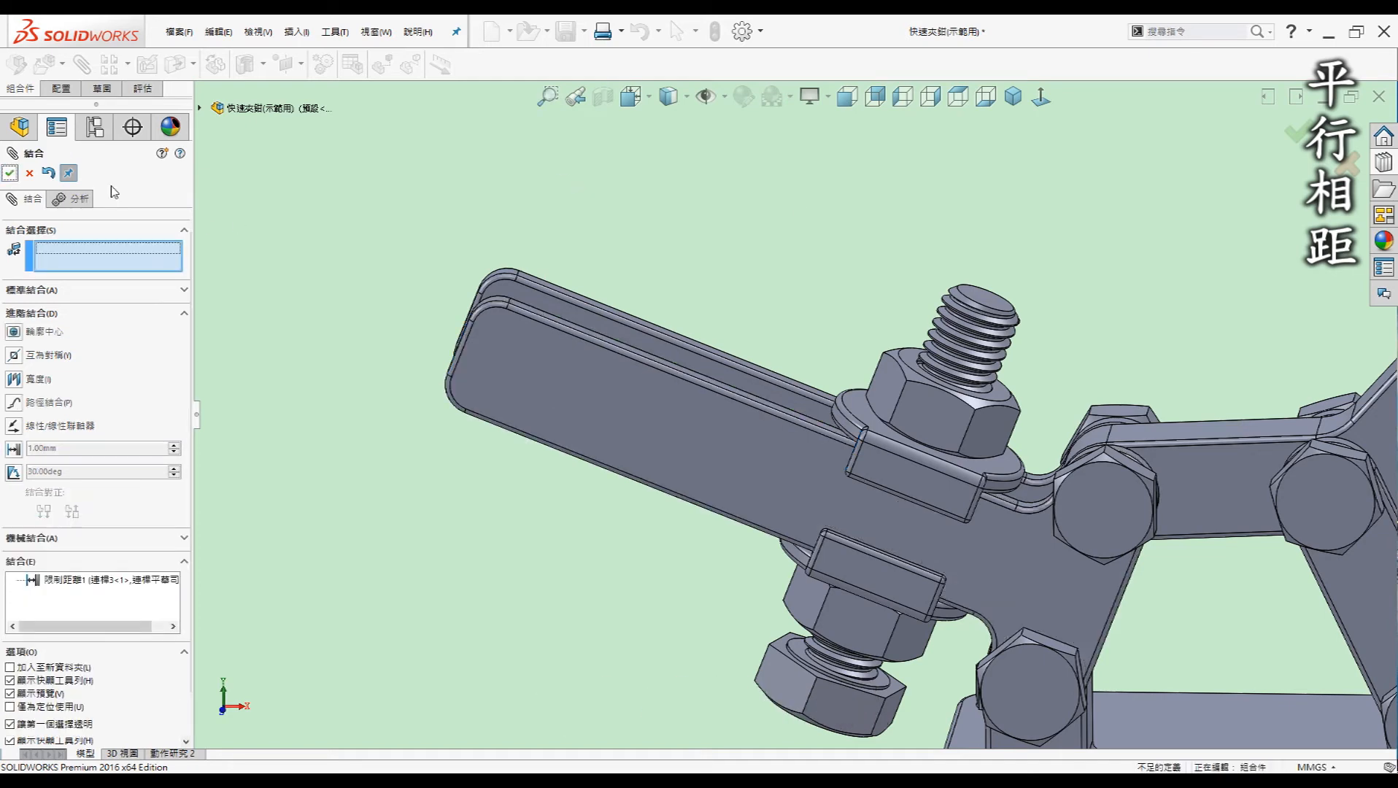
Slide the bolt and washer left and right along the clamp arm to test the 0–40 mm limit
{"action": "left_click", "coordinate": [9, 174]}
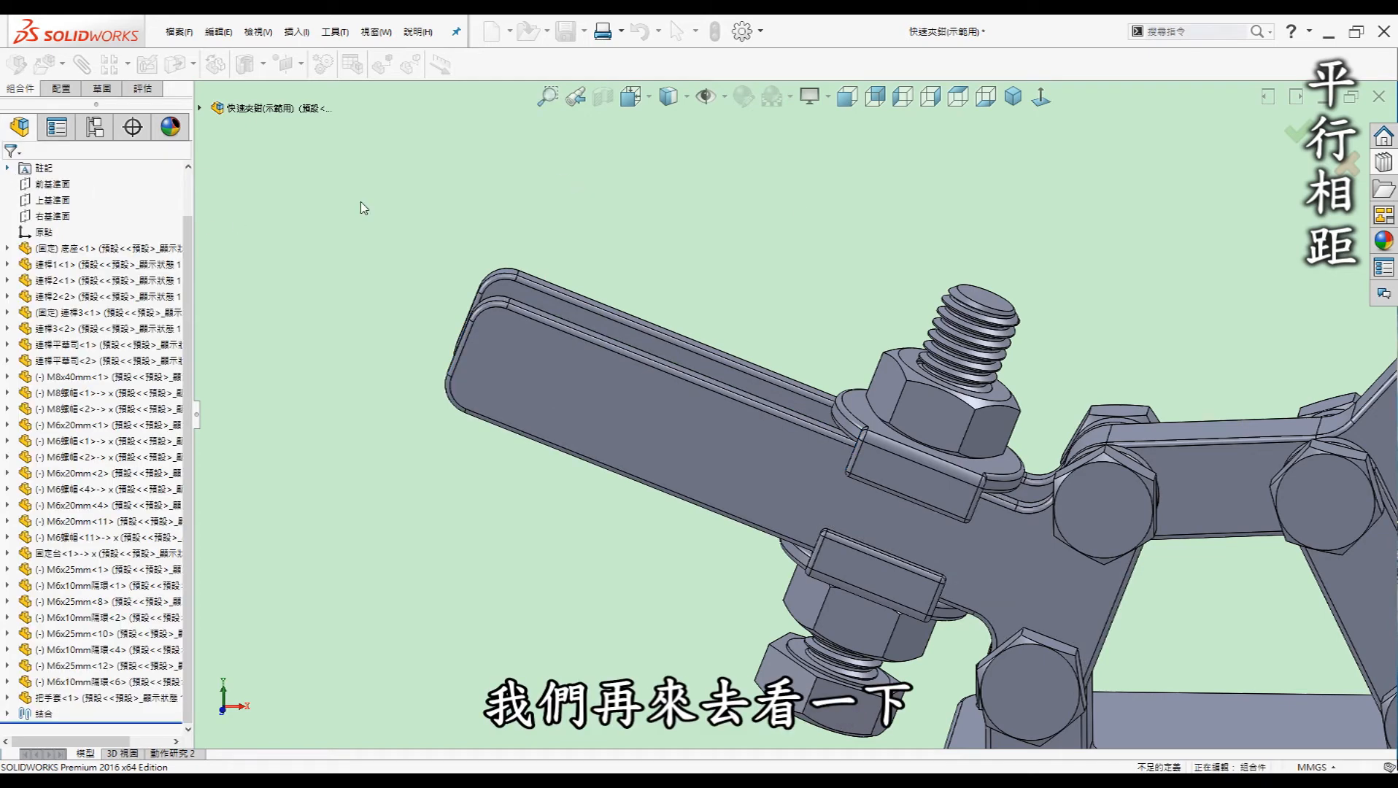
{"action": "left_click", "coordinate": [949, 482]}
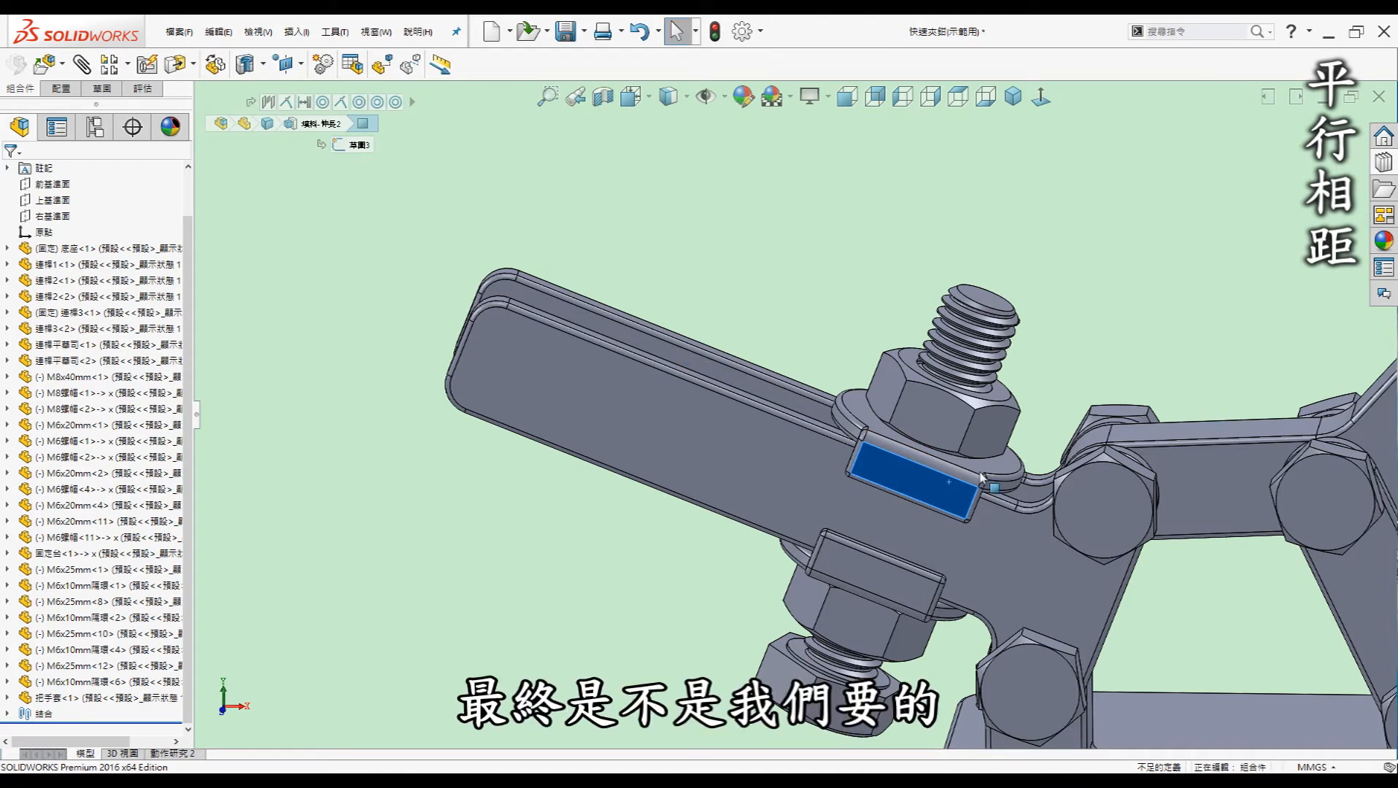
{"action": "left_click_drag", "start_coordinate": [662, 381], "coordinate": [527, 303]}
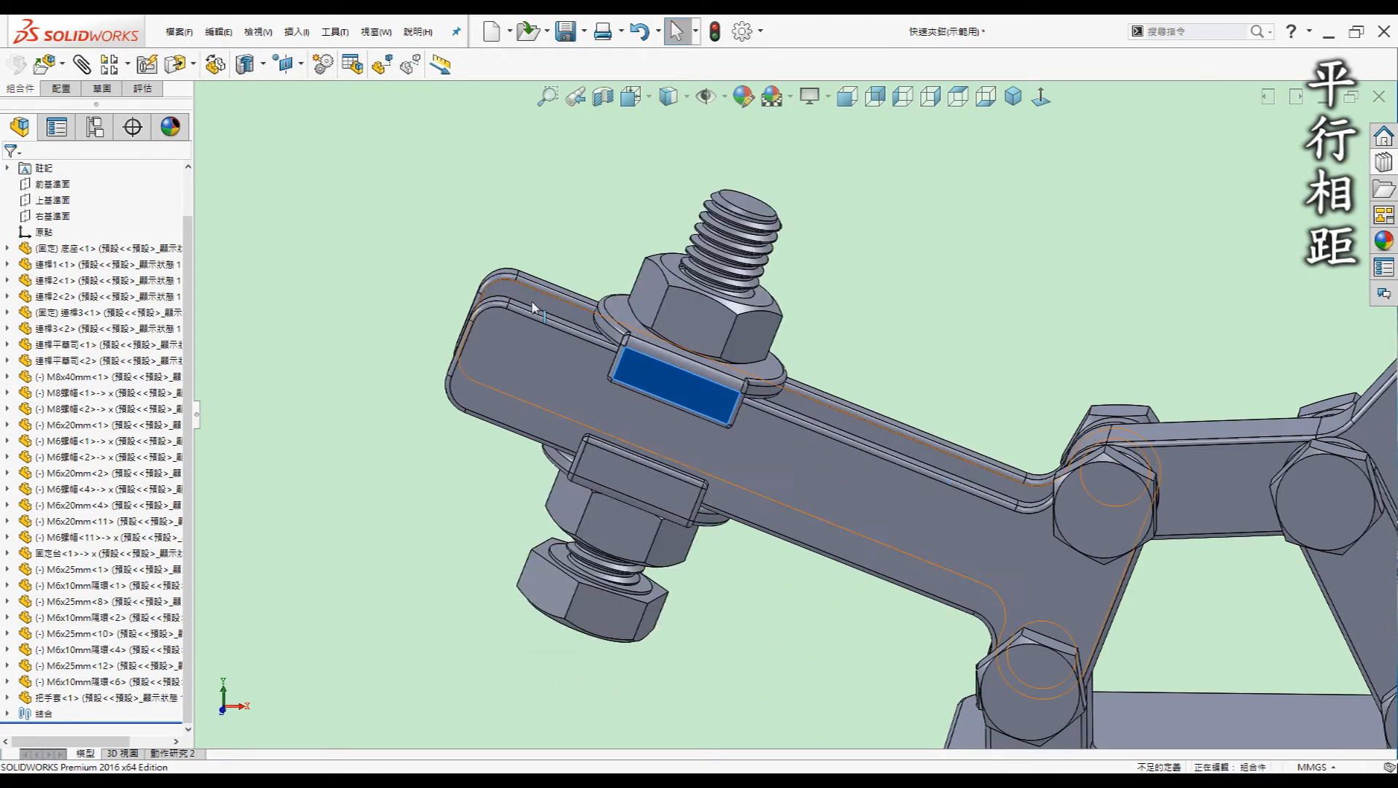
{"action": "left_click", "coordinate": [893, 303]}
{"action": "middle_click_drag", "start_coordinate": [892, 303], "coordinate": [893, 303]}
{"action": "left_click_drag", "start_coordinate": [675, 407], "coordinate": [478, 370]}
{"action": "left_click_drag", "start_coordinate": [786, 407], "coordinate": [1028, 436]}
{"action": "left_click", "coordinate": [751, 280]}
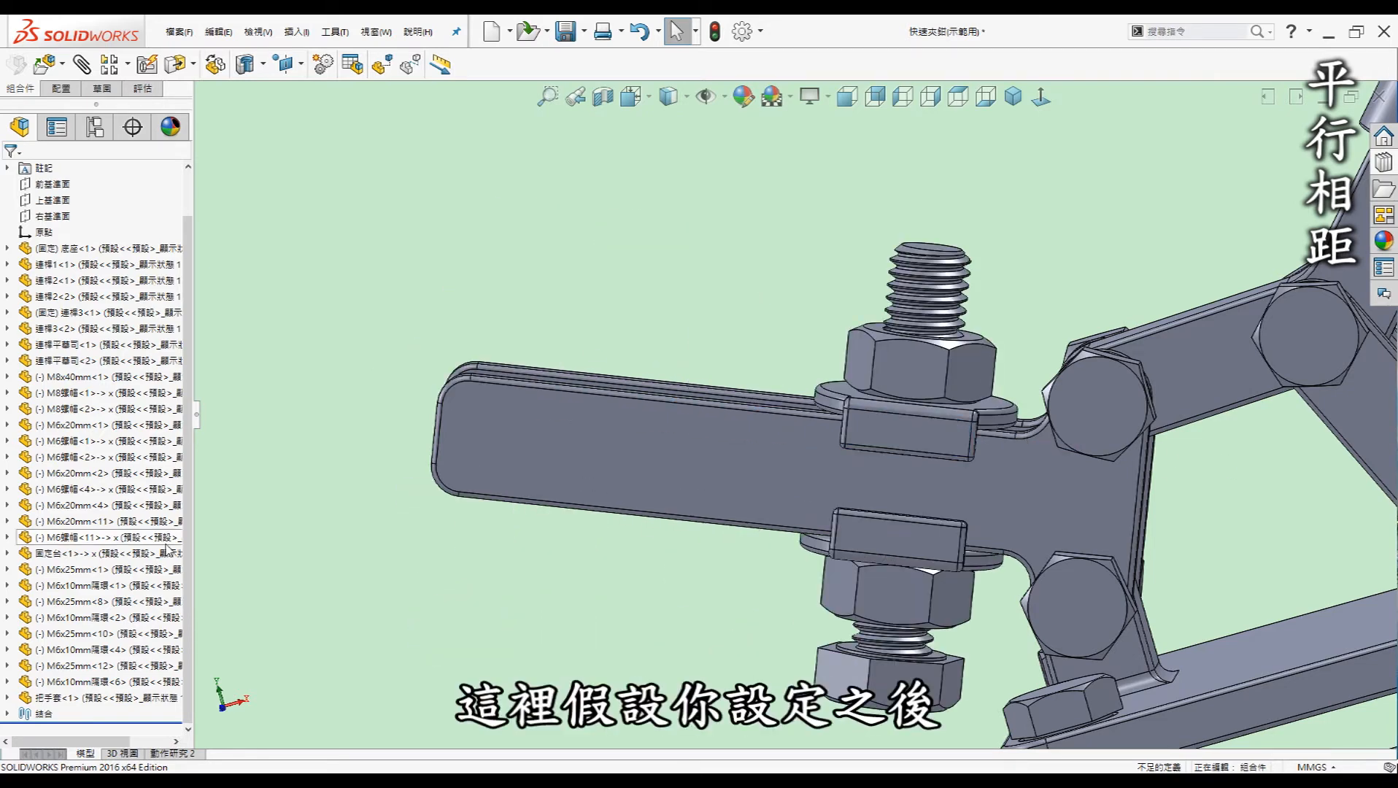
Expand the Mates folder and bring up the context menu for 限制距離1
{"action": "left_click", "coordinate": [13, 714]}
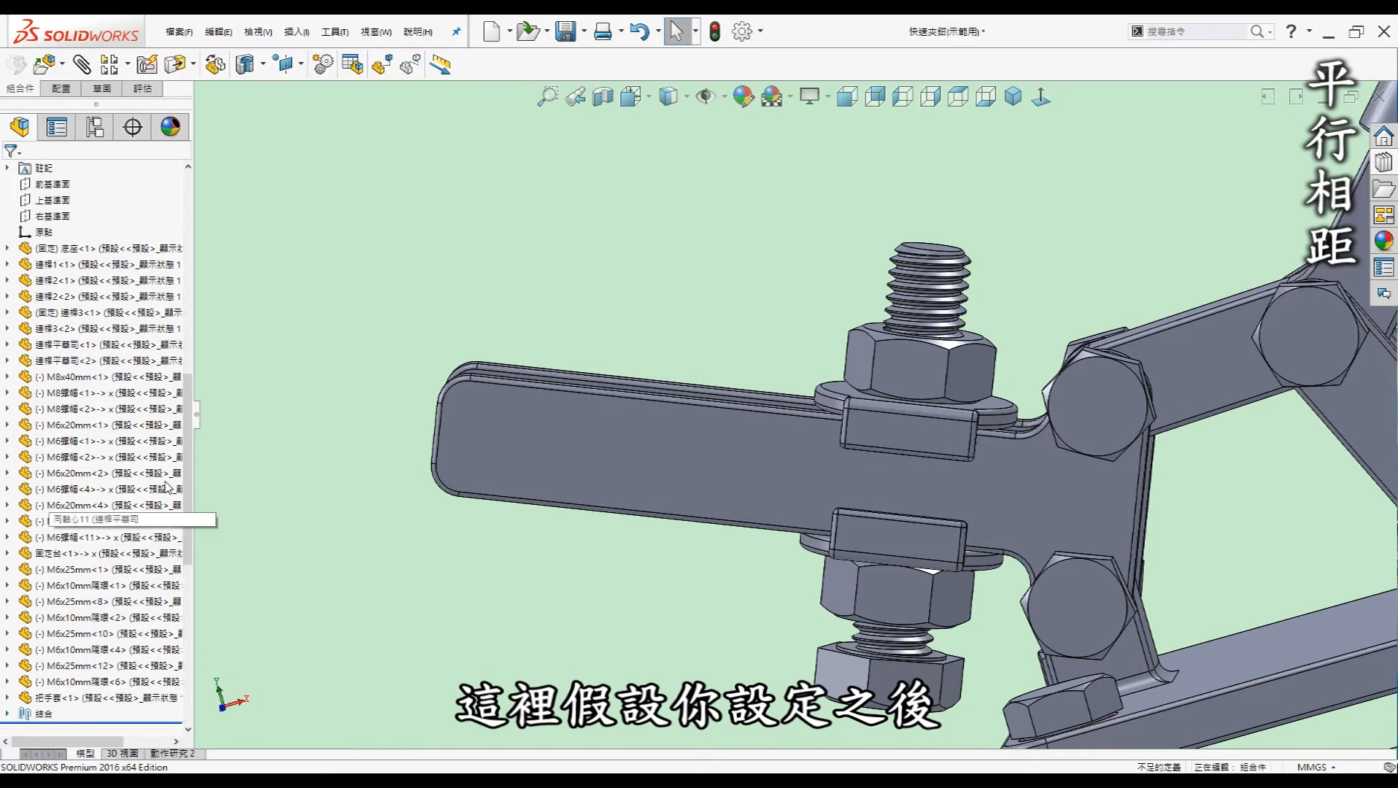
{"action": "left_click_drag", "start_coordinate": [190, 513], "coordinate": [194, 686]}
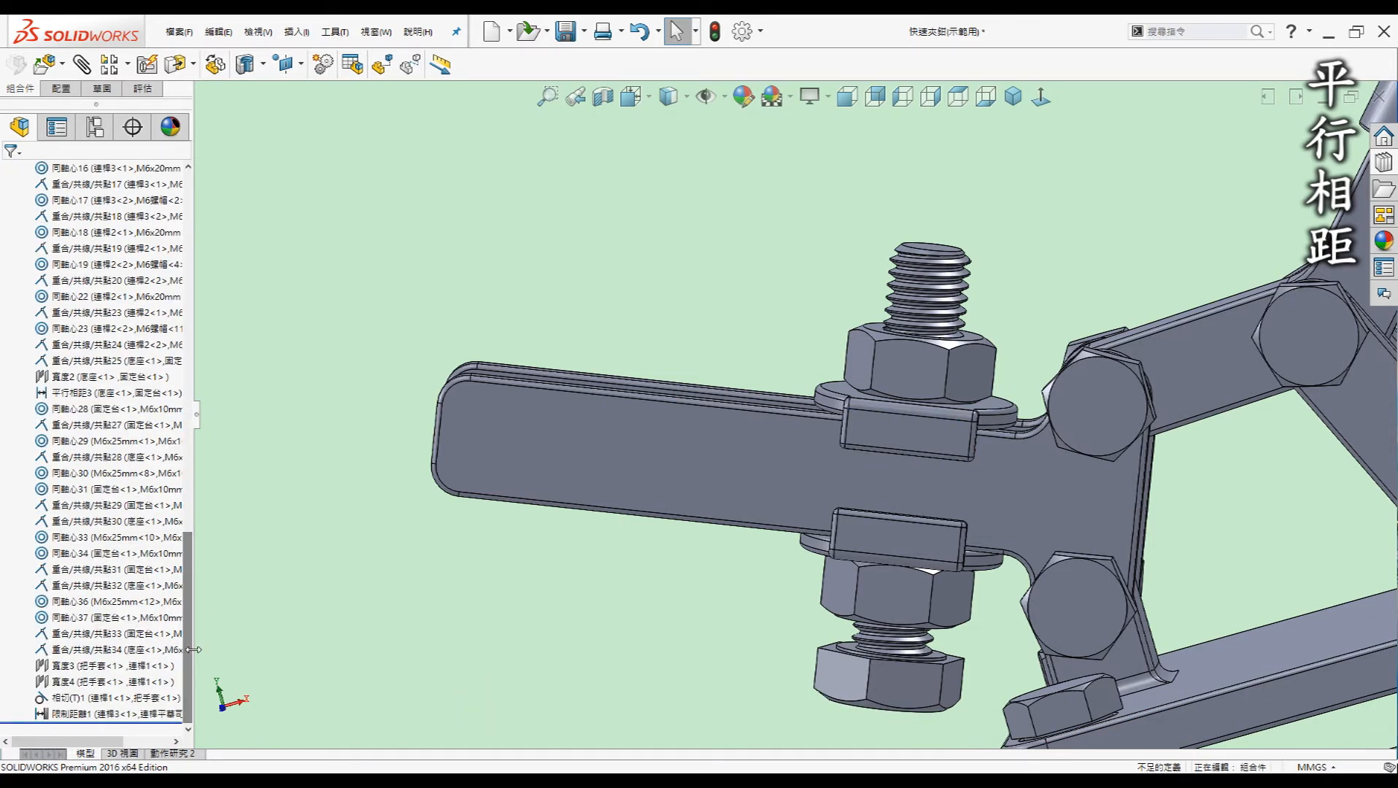
{"action": "right_click", "coordinate": [127, 715]}
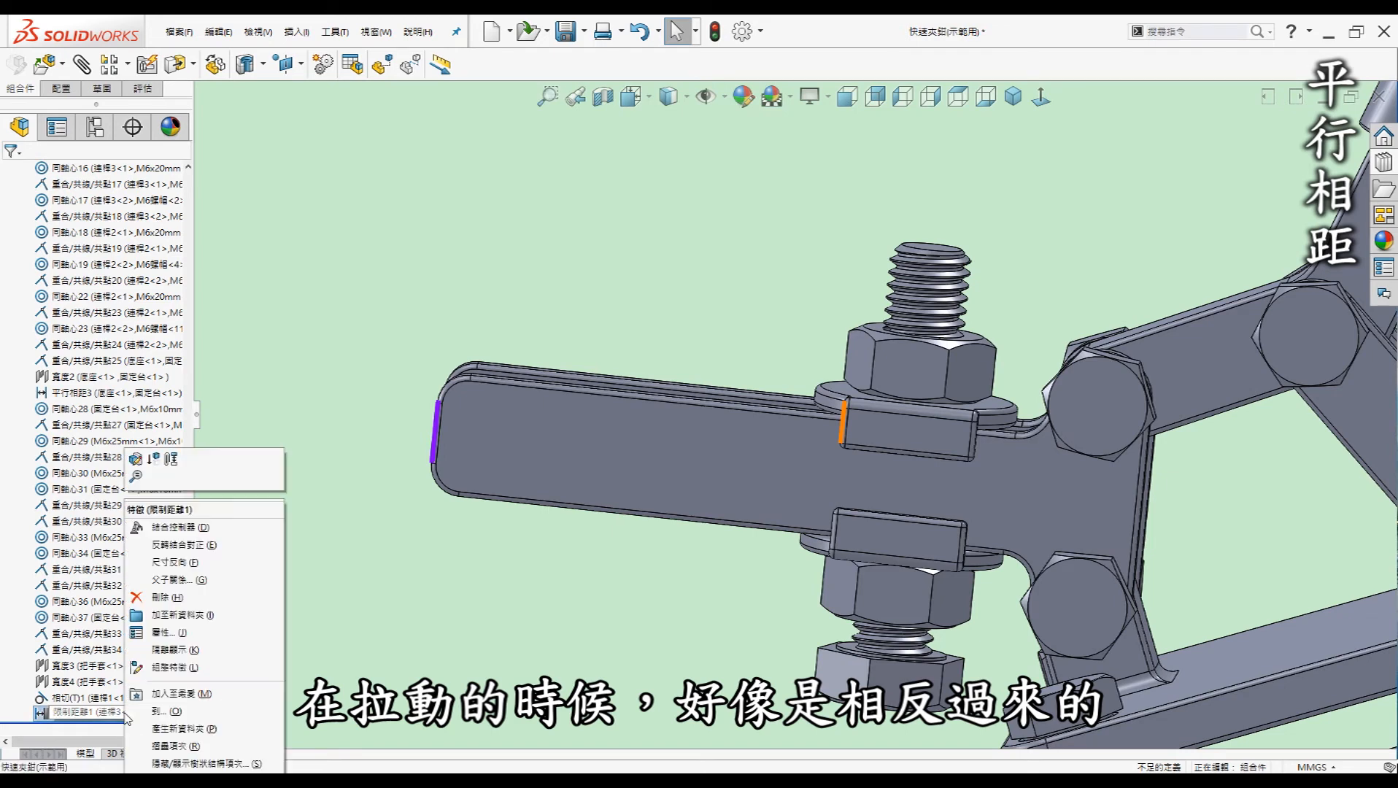
Edit 限制距離1 to check its 40.00mm maximum and 0.00mm minimum, then orbit to the whole clamp
{"action": "left_click", "coordinate": [223, 432]}
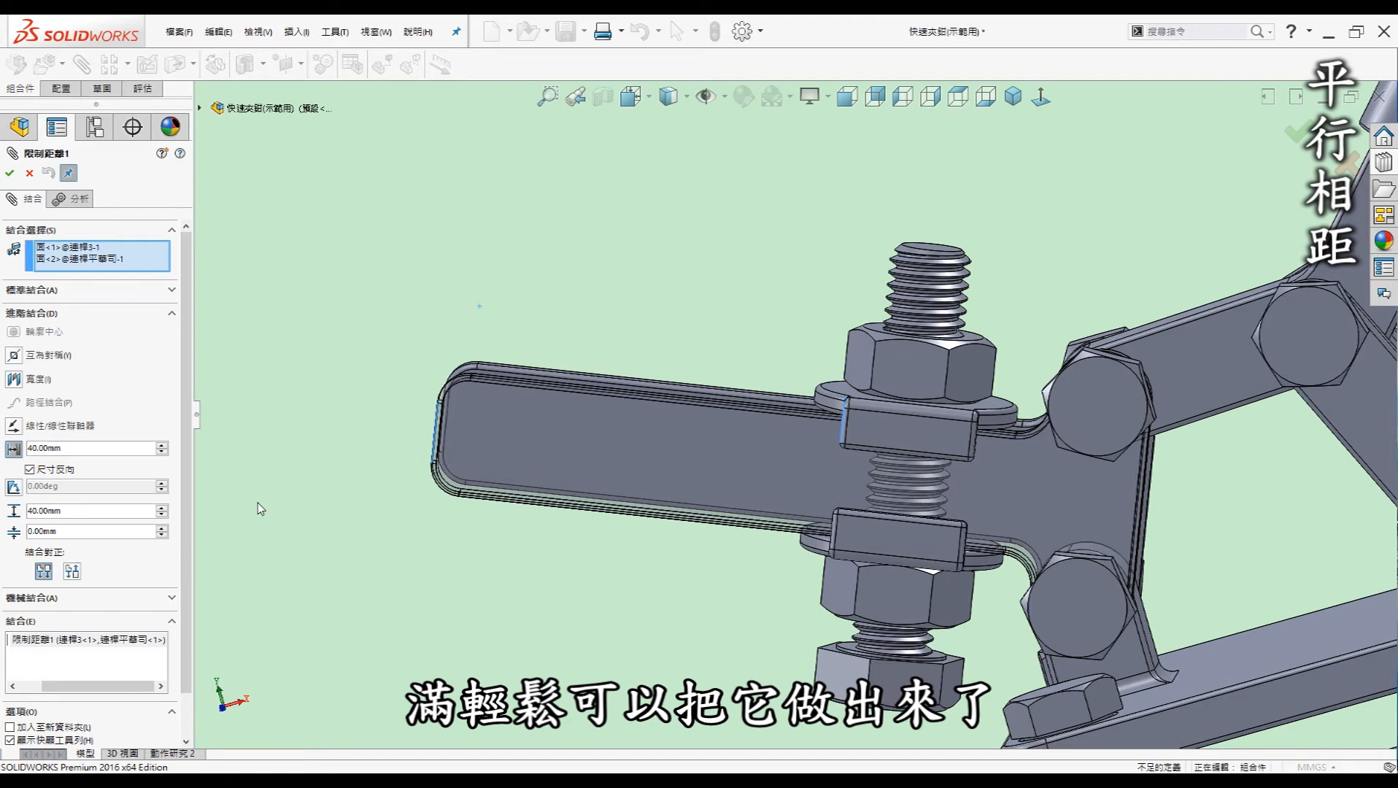
{"action": "middle_click_drag", "start_coordinate": [1095, 618], "coordinate": [986, 372]}
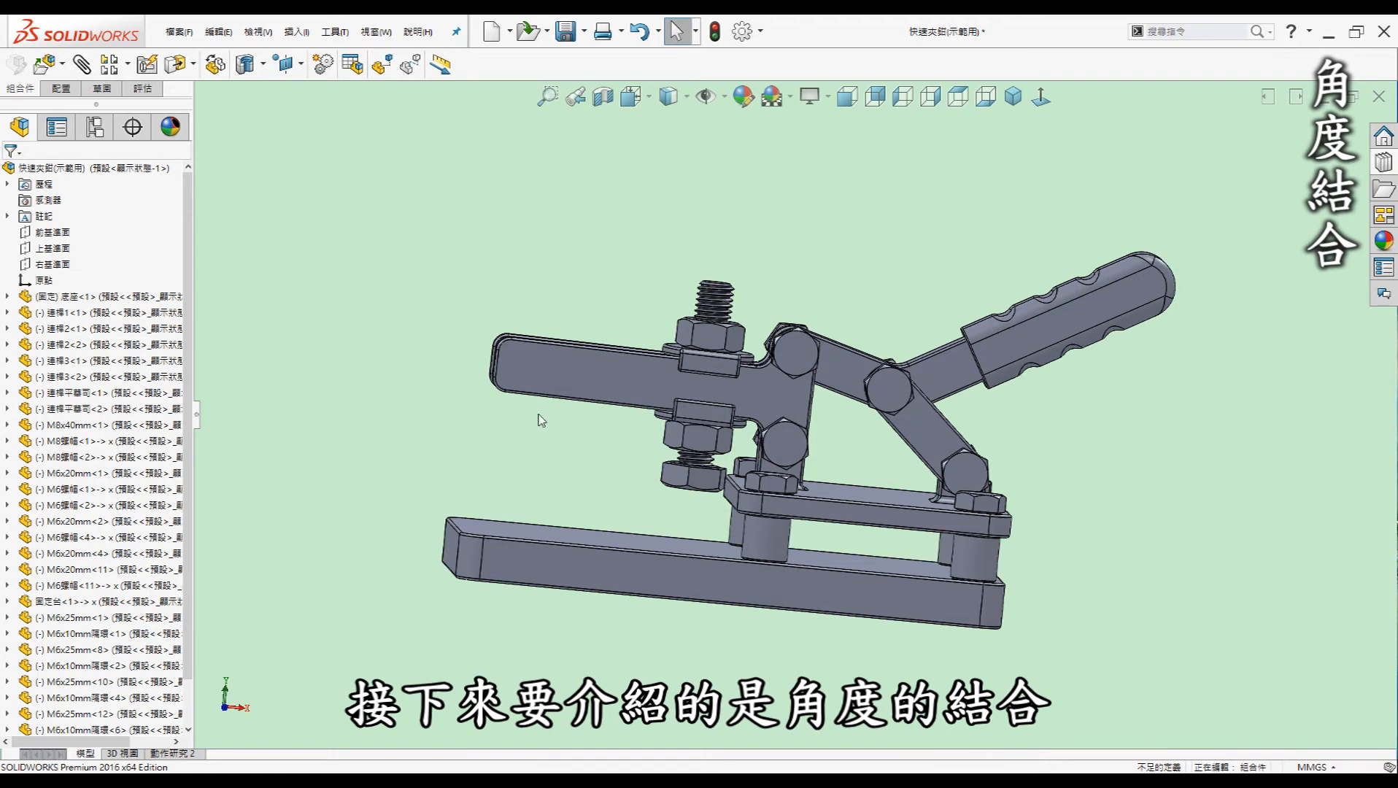
Start a new Mate on the clamp assembly with the Advanced Mates section expanded
{"action": "left_click", "coordinate": [552, 459]}
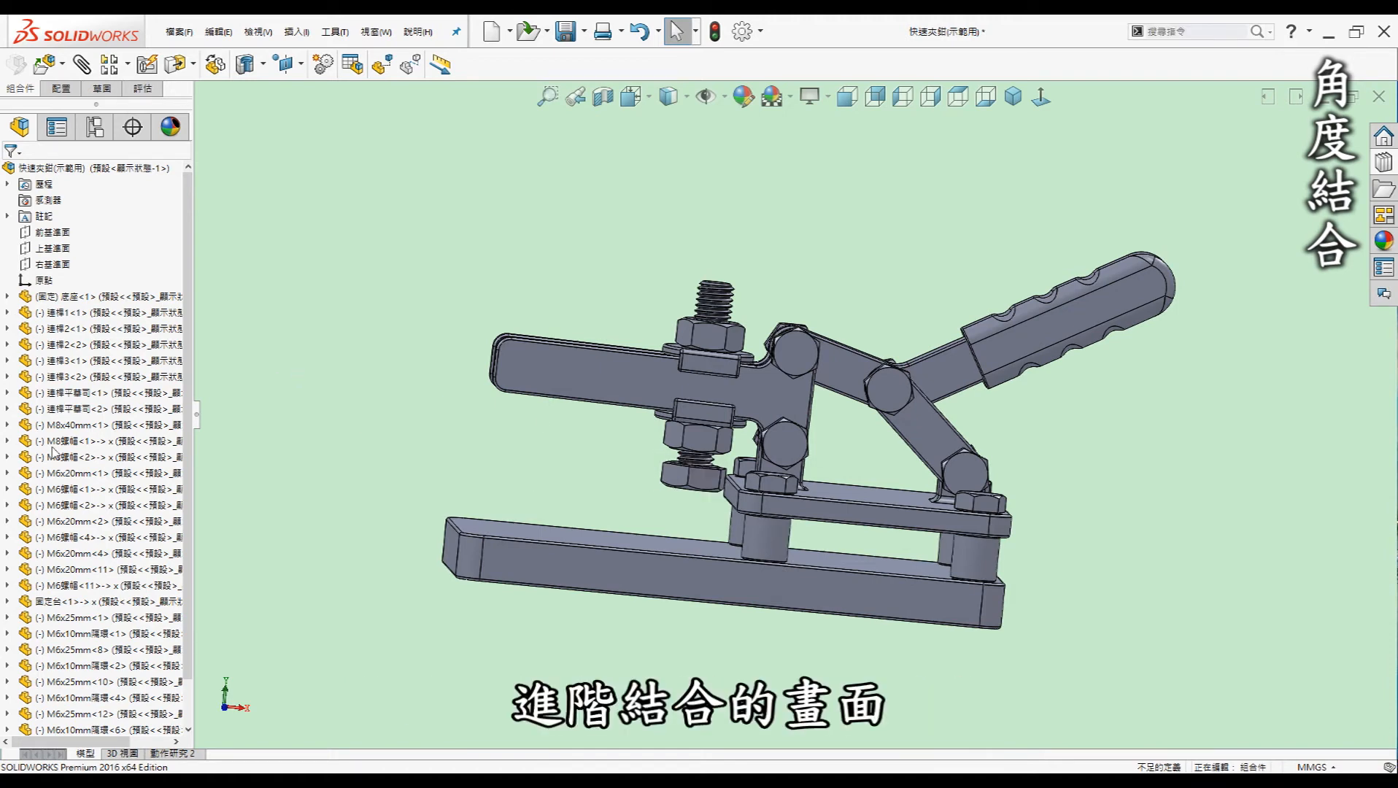
{"action": "left_click", "coordinate": [82, 64]}
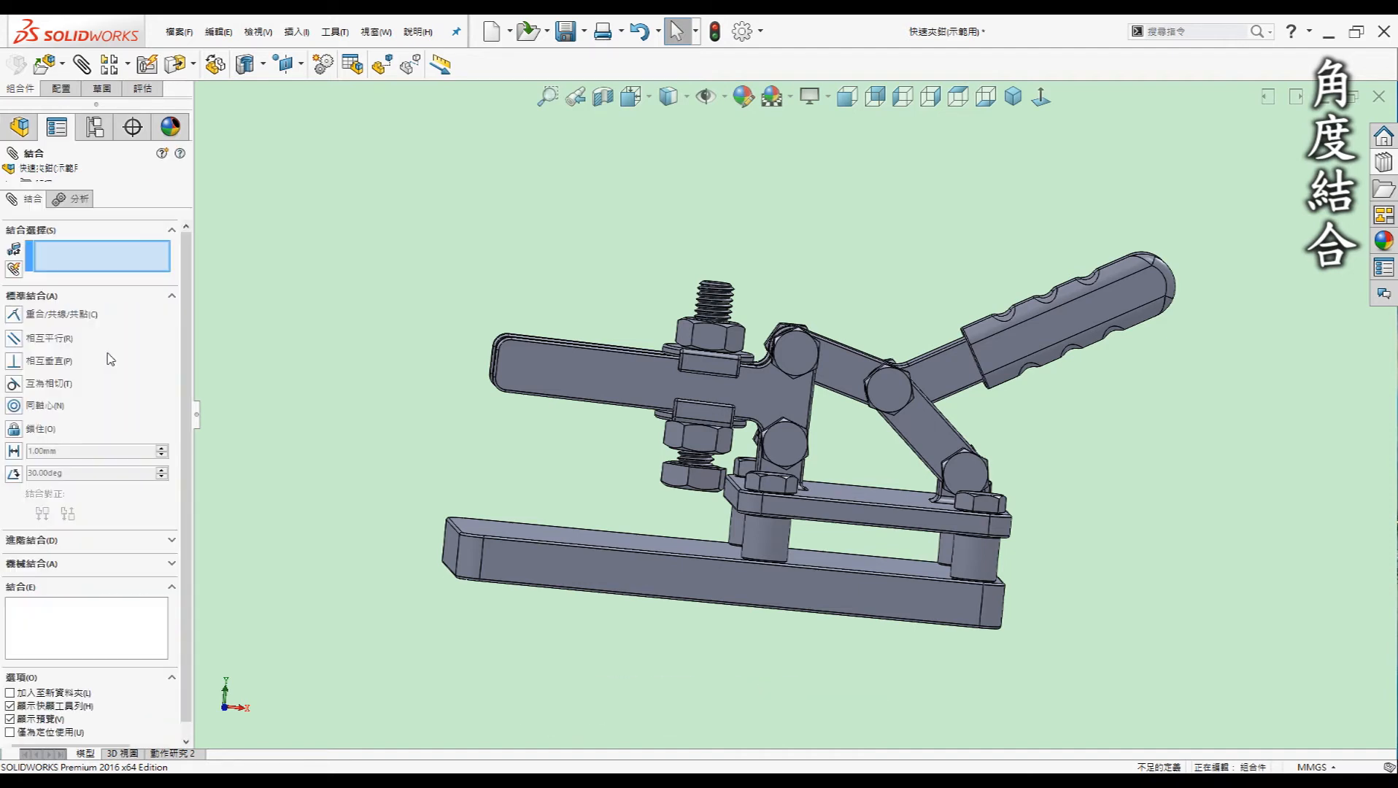
{"action": "left_click", "coordinate": [58, 541]}
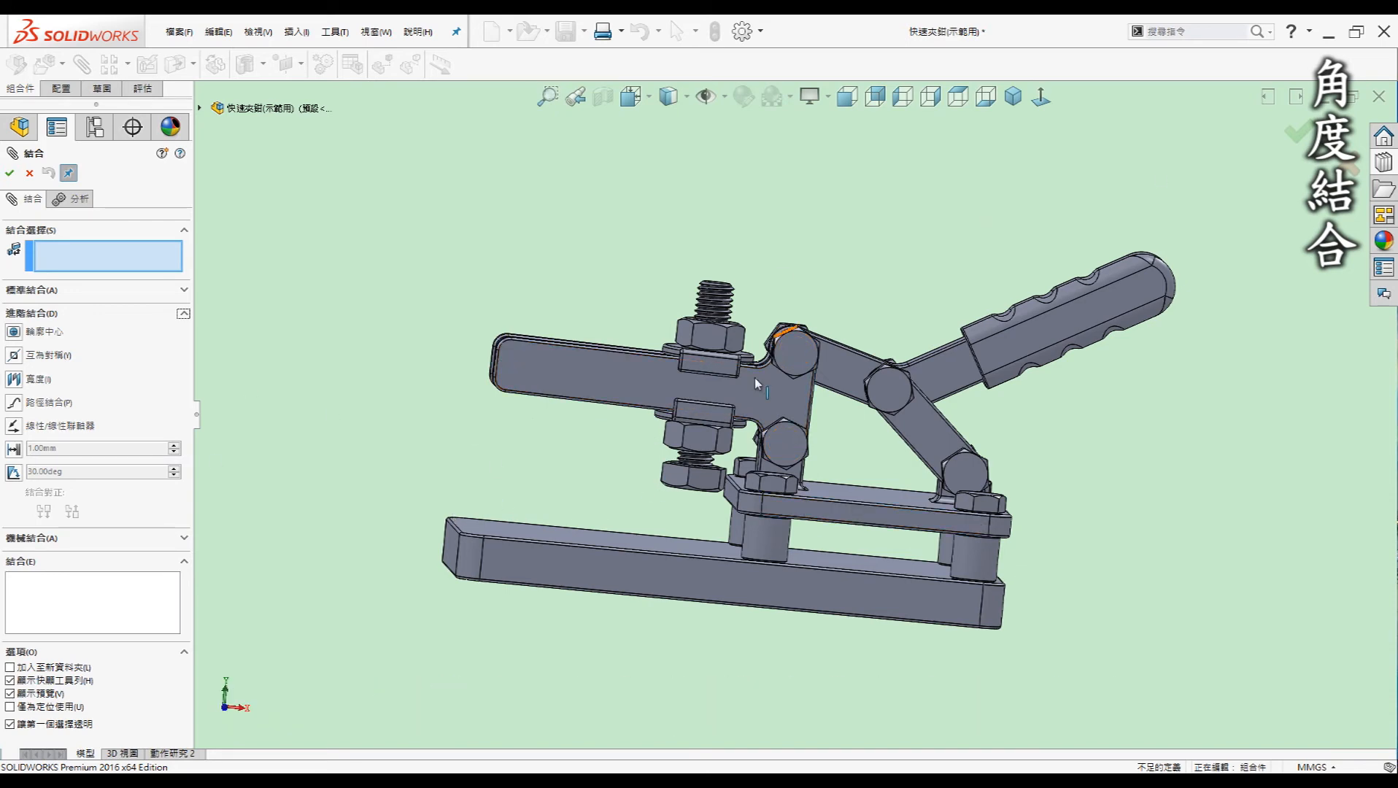
Choose Limit Angle and pick link 連桿3's bottom face and base 固定台's top face
{"action": "left_click", "coordinate": [13, 473]}
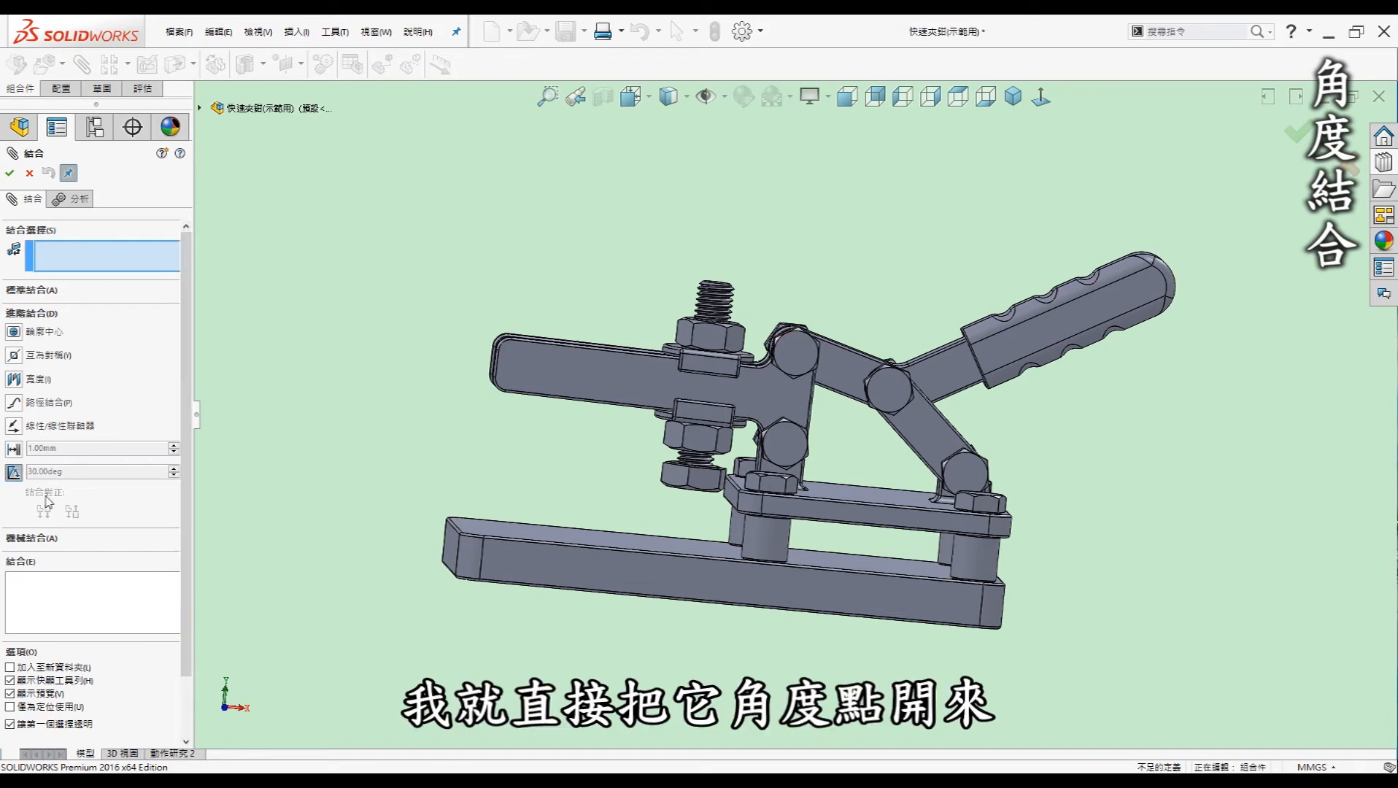
{"action": "left_click", "coordinate": [101, 256]}
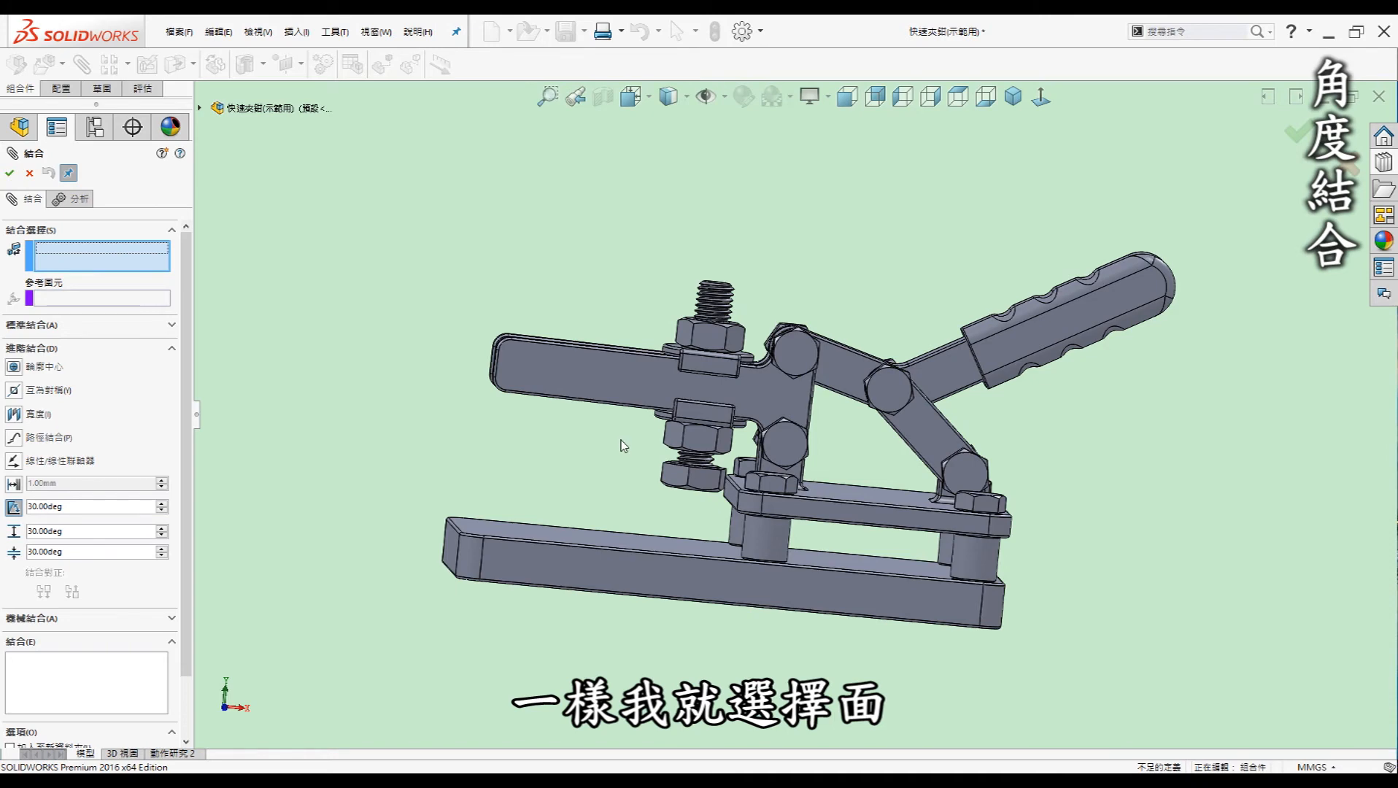
{"action": "scroll", "coordinate": [553, 438], "scroll_direction": "down", "scroll_amount": 2}
{"action": "scroll", "coordinate": [588, 403], "scroll_direction": "down", "scroll_amount": 8}
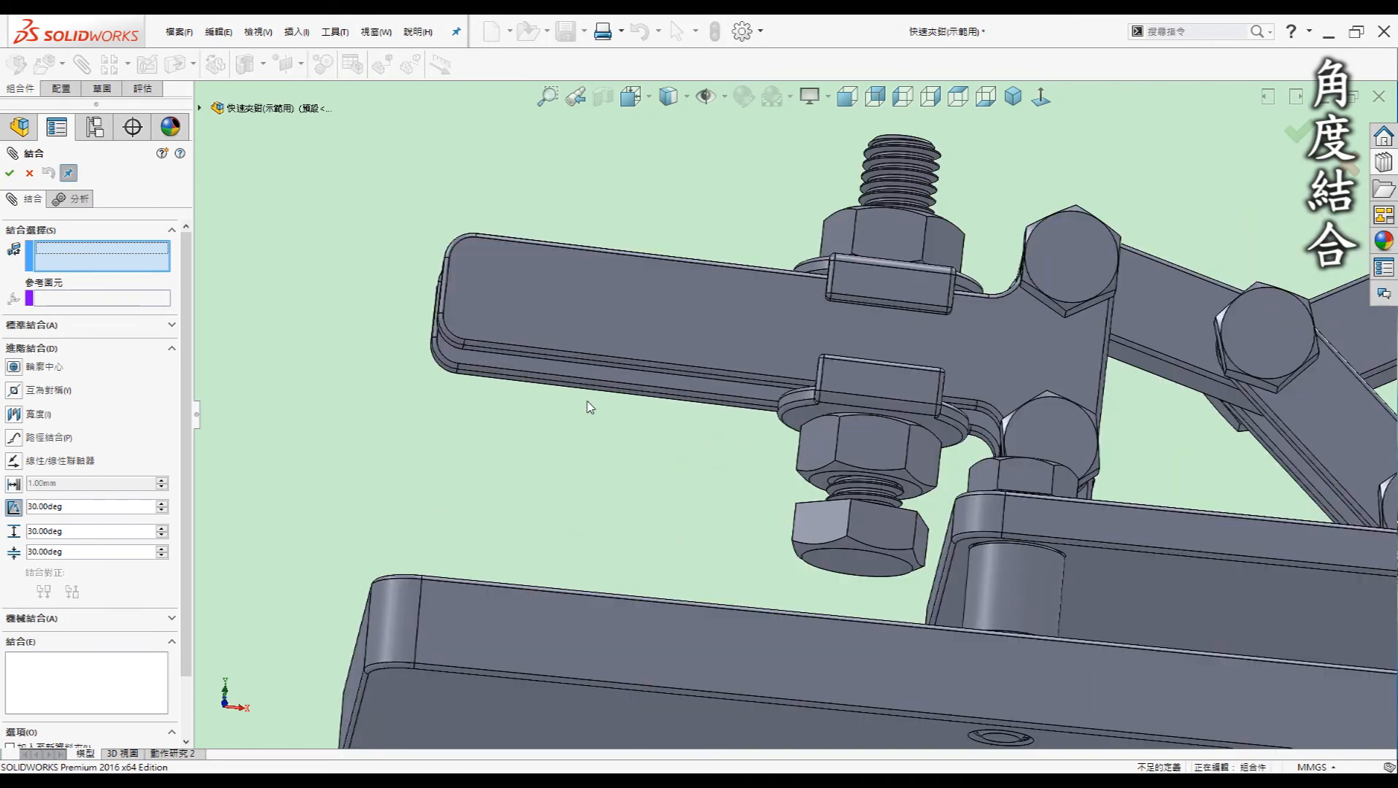
{"action": "left_click", "coordinate": [632, 440]}
{"action": "scroll", "coordinate": [668, 443], "scroll_direction": "up", "scroll_amount": 5}
{"action": "middle_click_drag", "start_coordinate": [671, 445], "coordinate": [686, 596]}
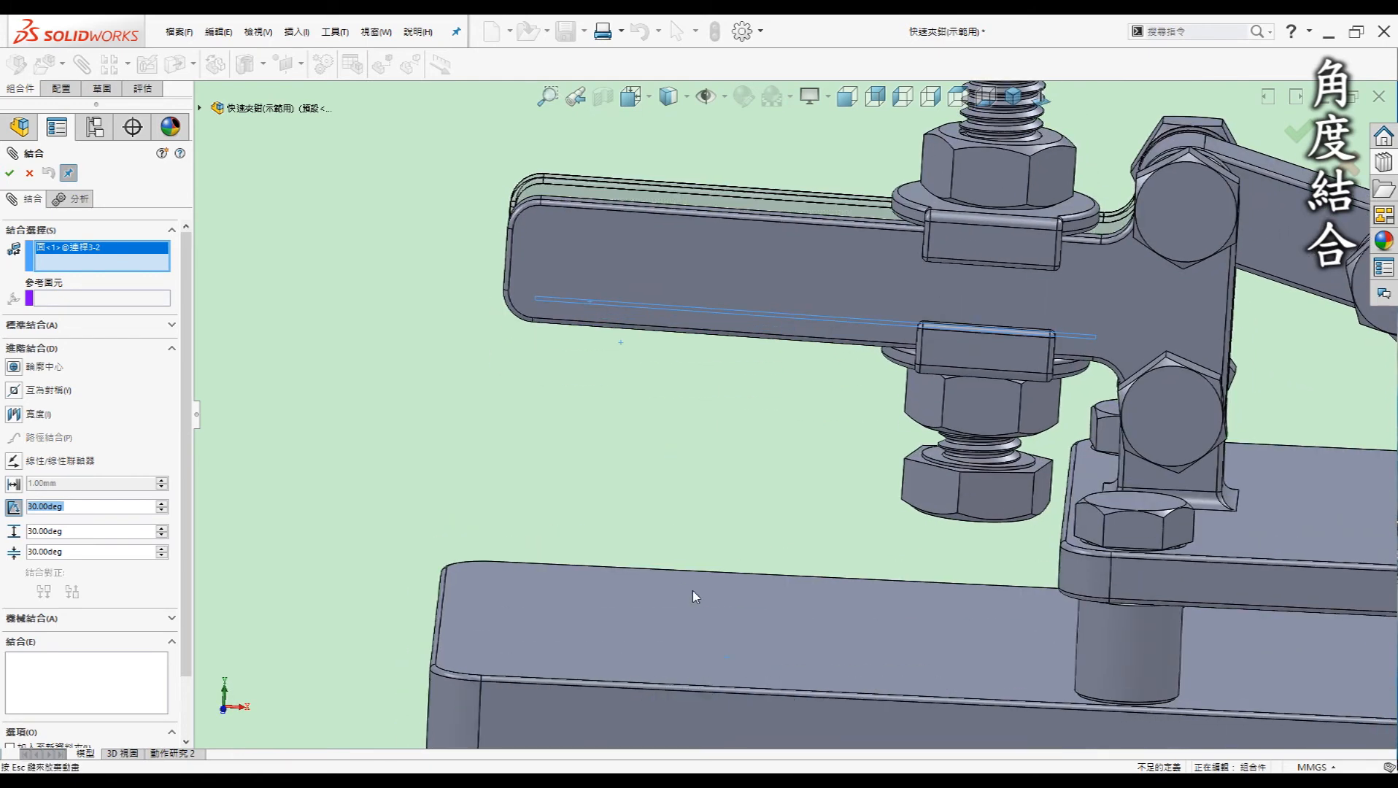
{"action": "left_click", "coordinate": [692, 590]}
{"action": "scroll", "coordinate": [849, 457], "scroll_direction": "up", "scroll_amount": 1}
{"action": "scroll", "coordinate": [849, 457], "scroll_direction": "up", "scroll_amount": 4}
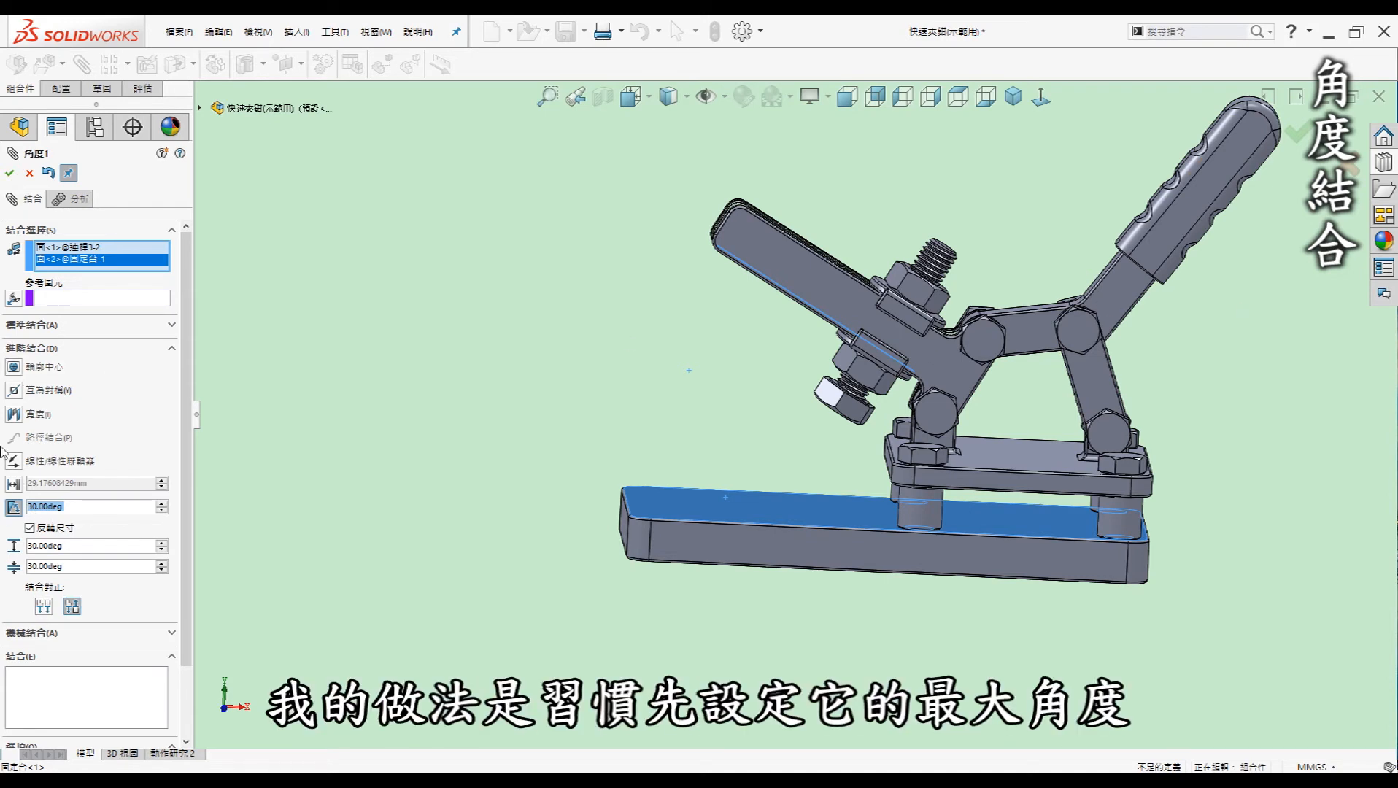
Set the limit angle to 70 degrees with a 0 degree minimum and apply it as 限制角度1
{"action": "left_click", "coordinate": [77, 508]}
{"action": "left_click_drag", "start_coordinate": [76, 508], "coordinate": [5, 504]}
{"action": "type", "text": "70"}
{"action": "key", "text": "Return"}
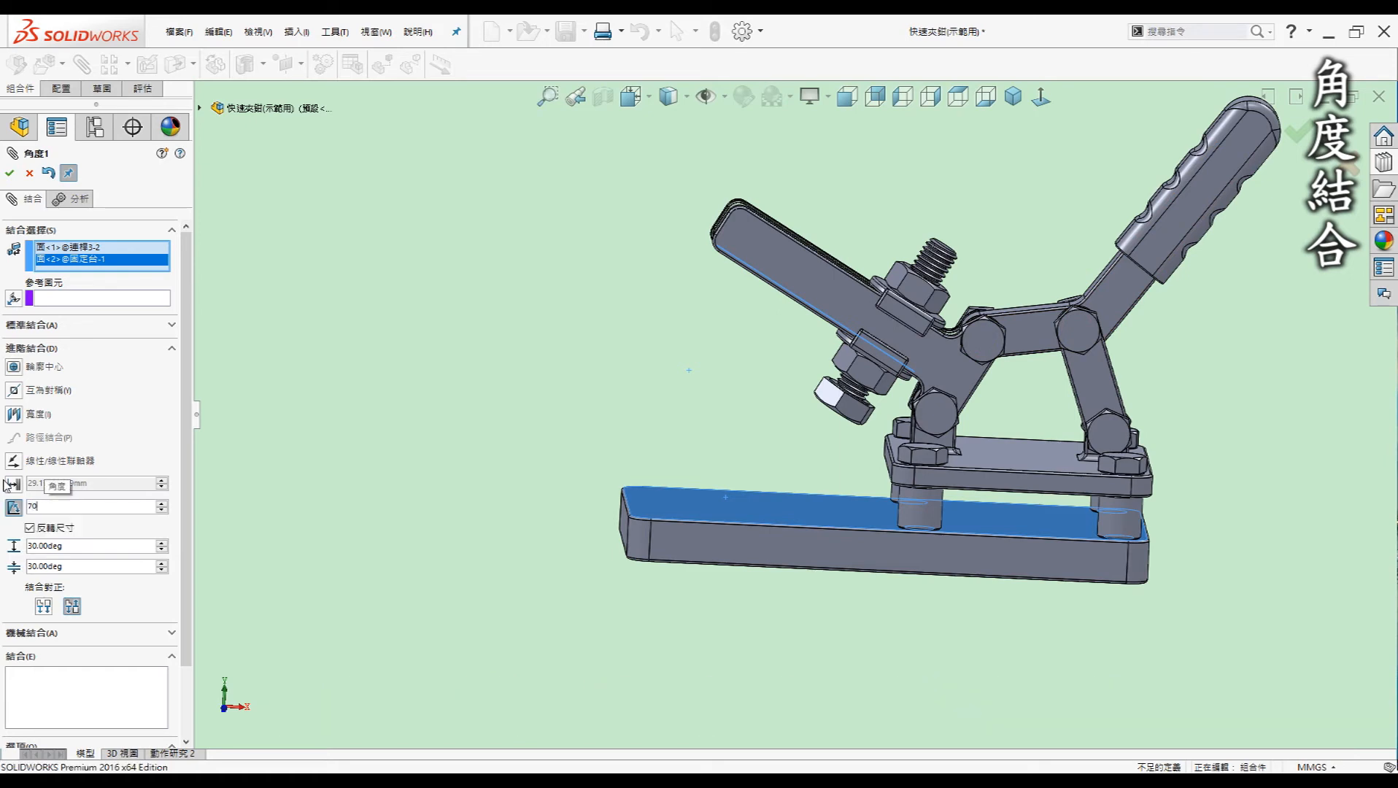
{"action": "scroll", "coordinate": [1048, 350], "scroll_direction": "up", "scroll_amount": 3}
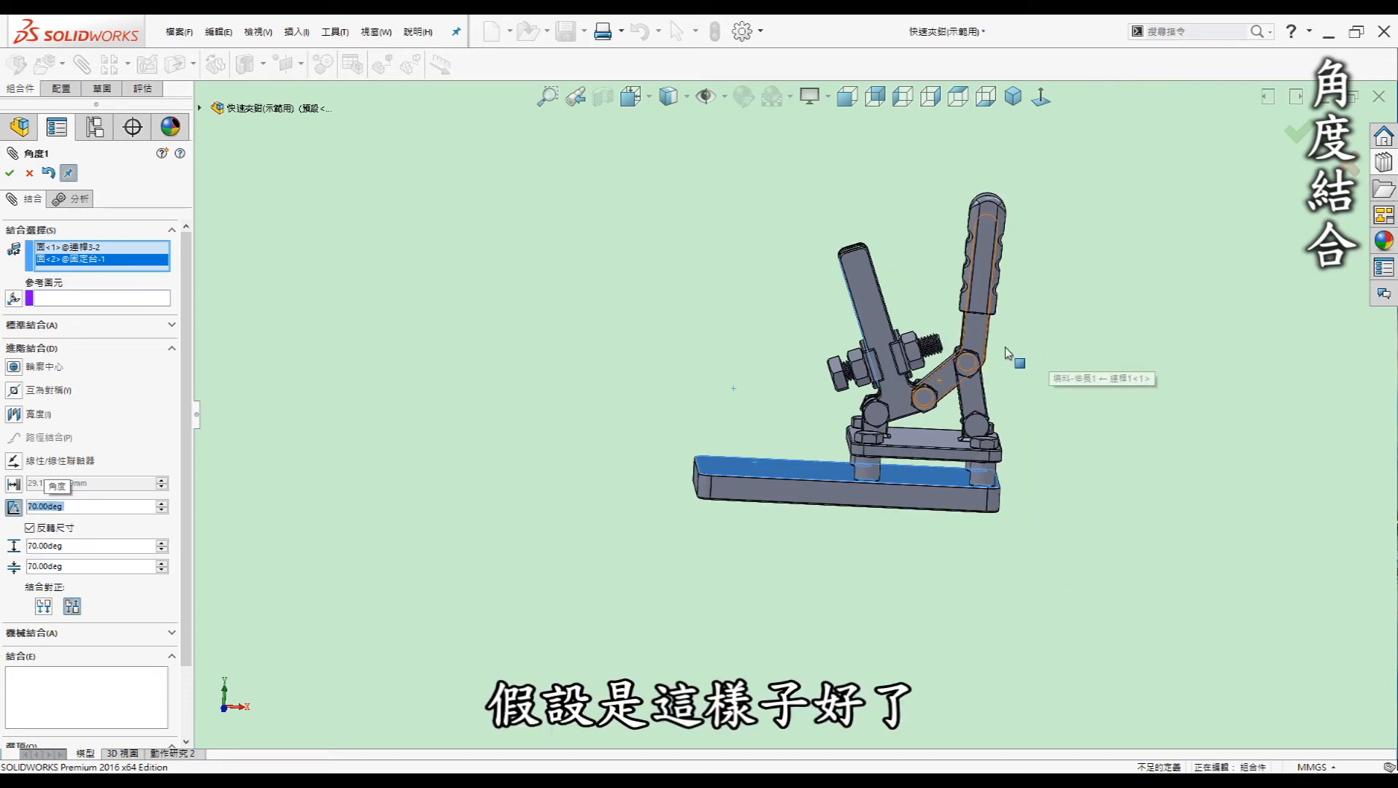
{"action": "scroll", "coordinate": [1012, 354], "scroll_direction": "down", "scroll_amount": 2}
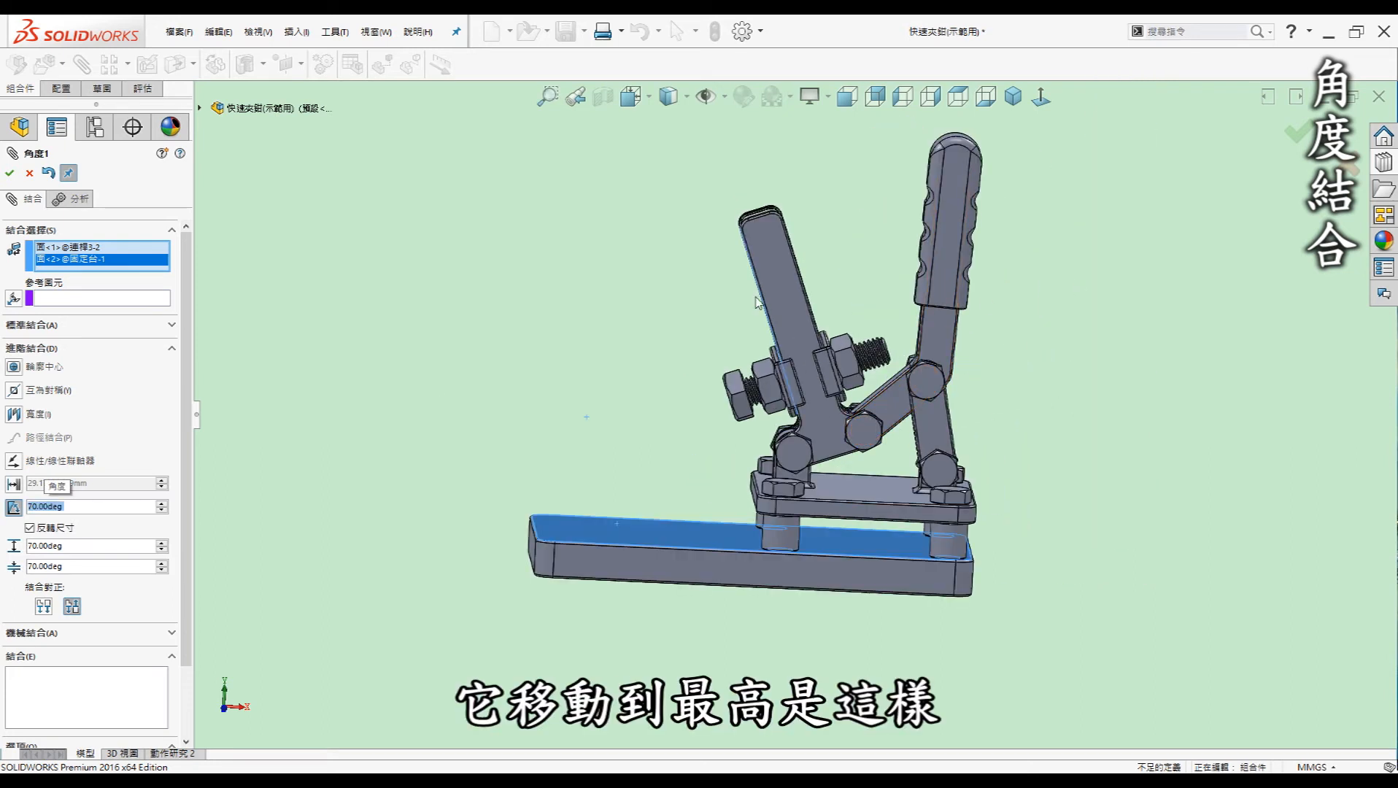
{"action": "left_click", "coordinate": [51, 567]}
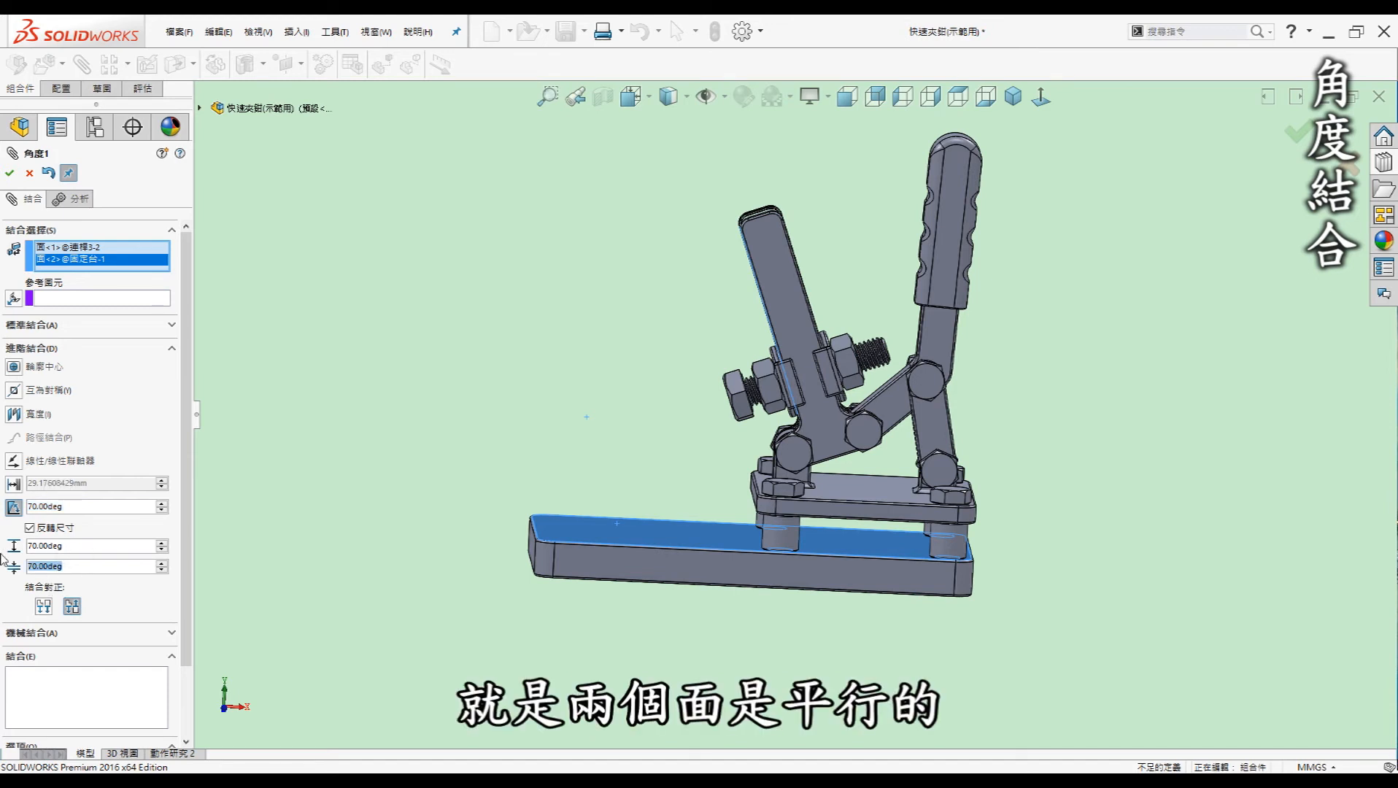
{"action": "type", "text": "0"}
{"action": "key", "text": "Return"}
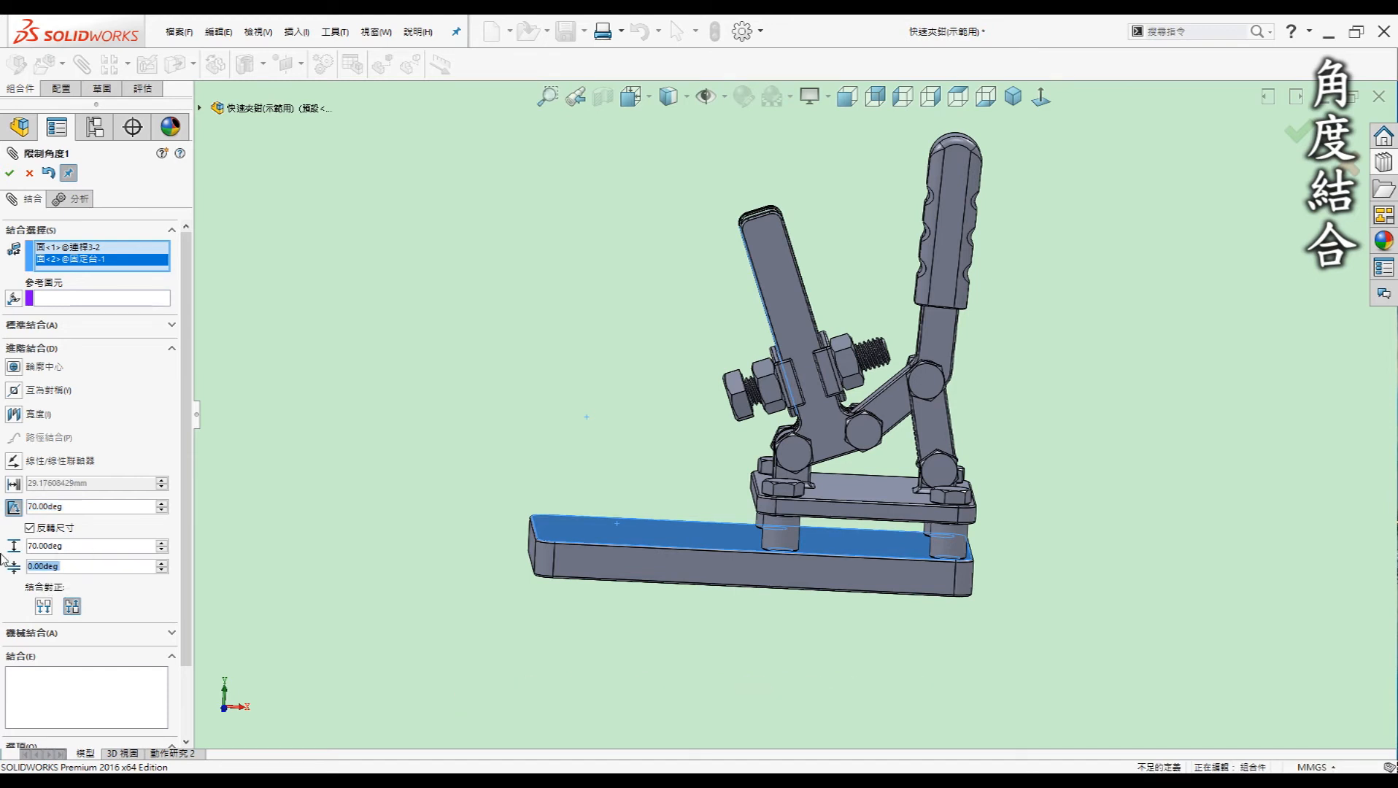
{"action": "left_click", "coordinate": [11, 173]}
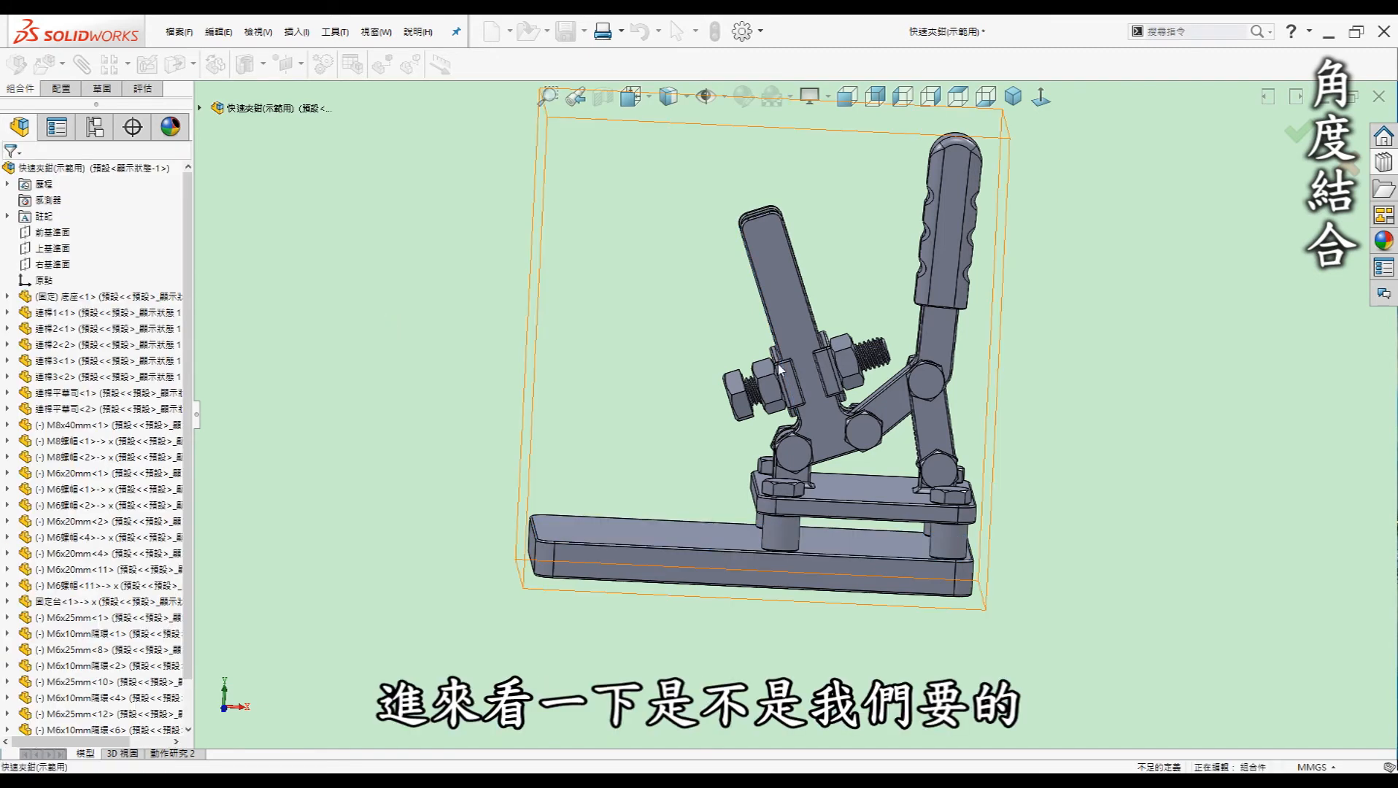
Drag the clamp arm down to level and back up to its raised angle limit
{"action": "middle_click_drag", "start_coordinate": [1044, 410], "coordinate": [1015, 401]}
{"action": "middle_click_drag", "start_coordinate": [834, 321], "coordinate": [831, 320]}
{"action": "left_click_drag", "start_coordinate": [802, 285], "coordinate": [535, 512]}
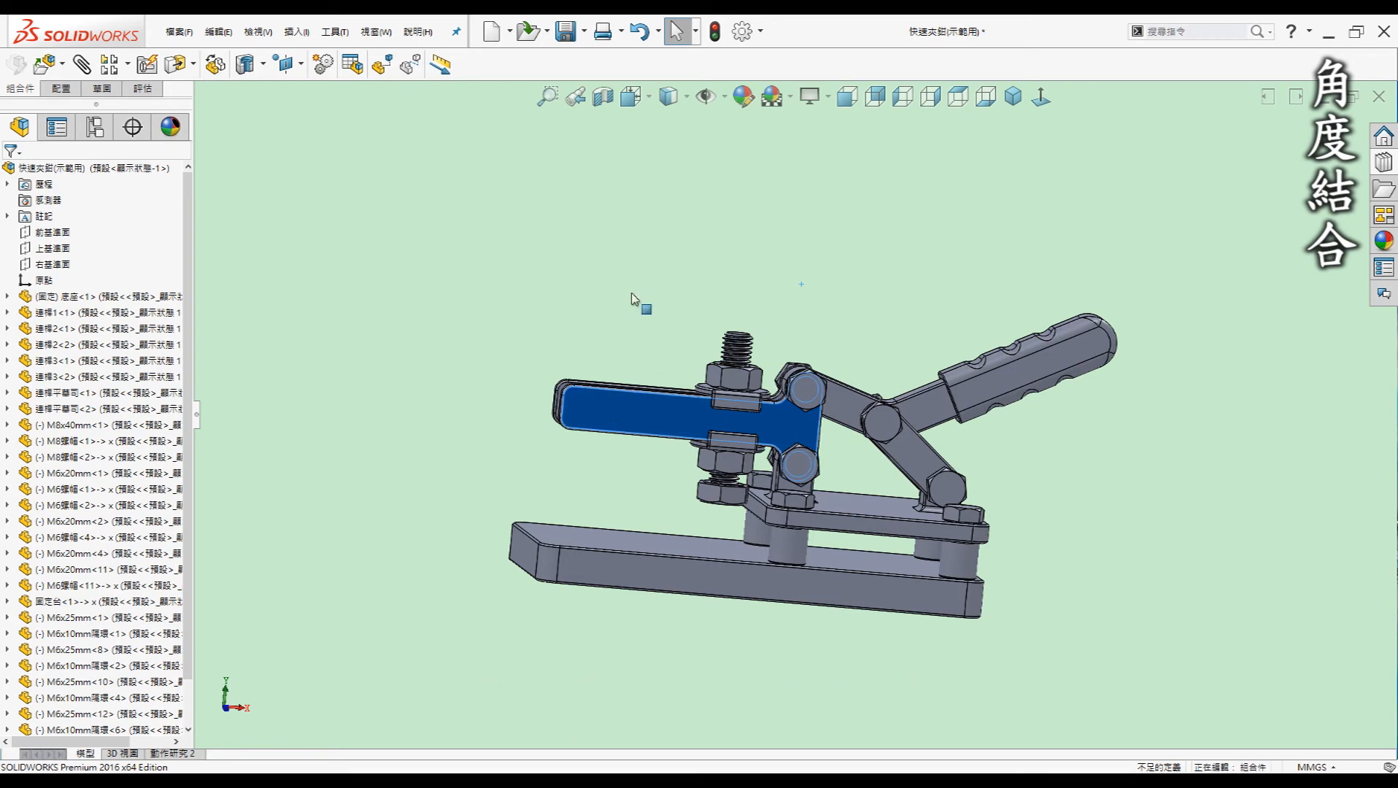
{"action": "middle_click_drag", "start_coordinate": [631, 280], "coordinate": [611, 314]}
{"action": "left_click_drag", "start_coordinate": [613, 413], "coordinate": [830, 228]}
{"action": "left_click", "coordinate": [754, 661]}
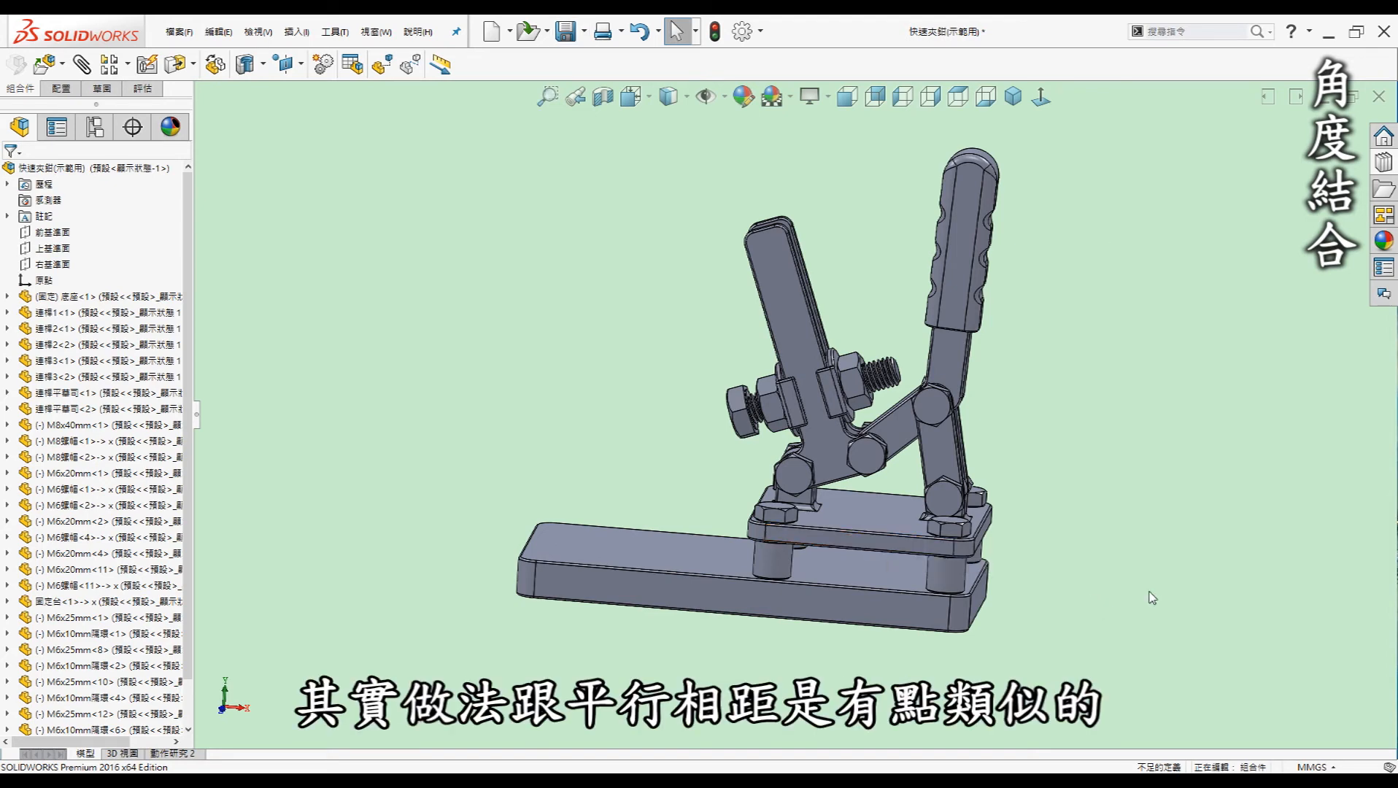
Orbit the clamp assembly to an oblique top view
{"action": "middle_click_drag", "start_coordinate": [1210, 477], "coordinate": [1228, 476]}
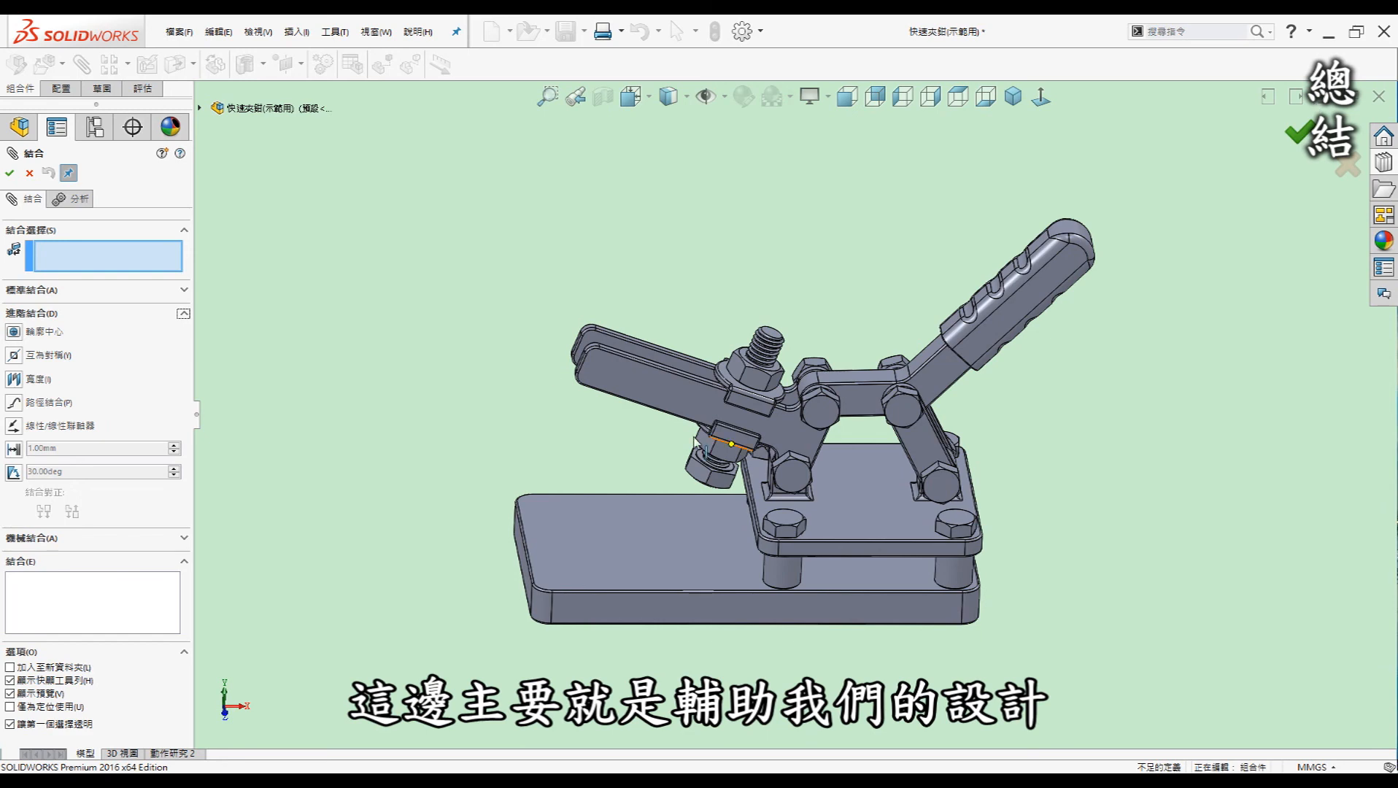
{"action": "middle_click_drag", "start_coordinate": [466, 398], "coordinate": [939, 518]}
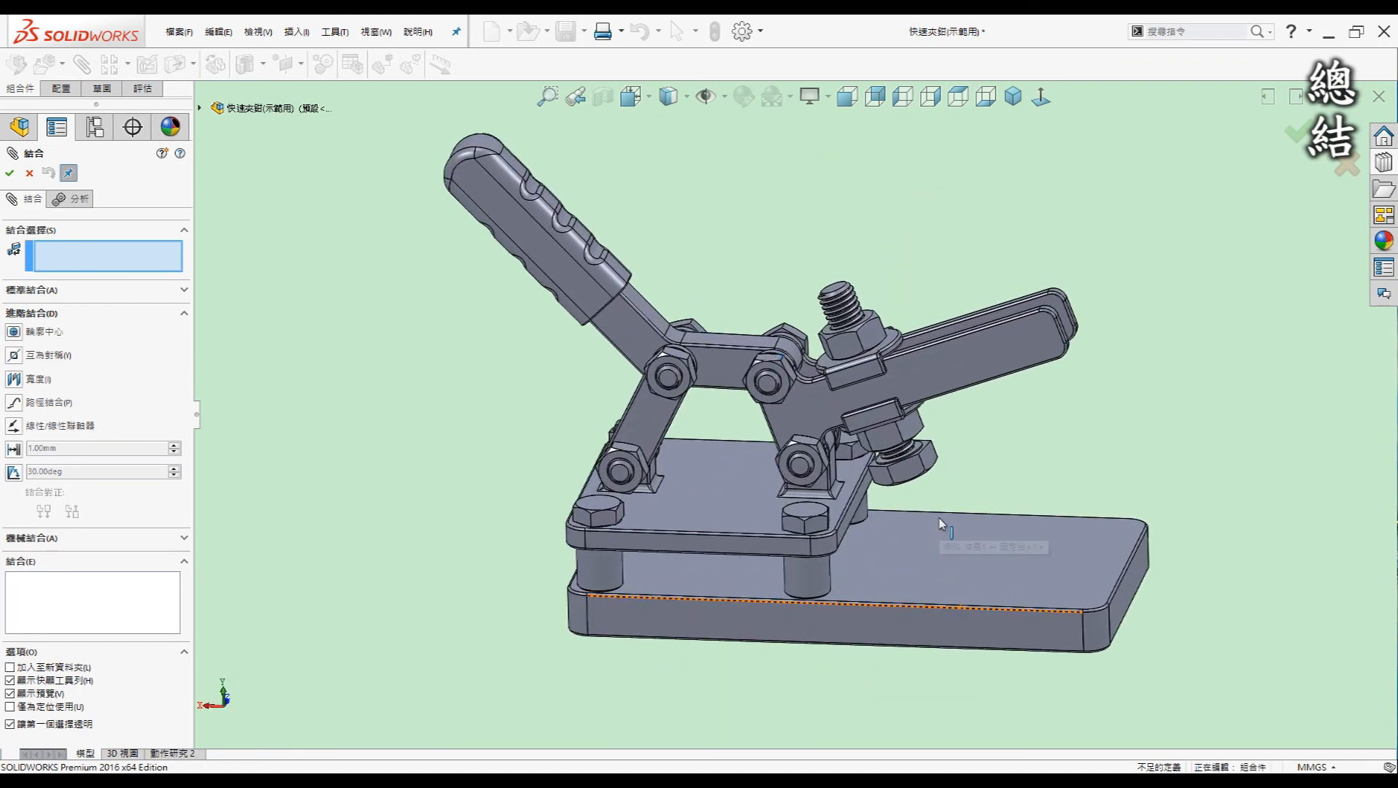